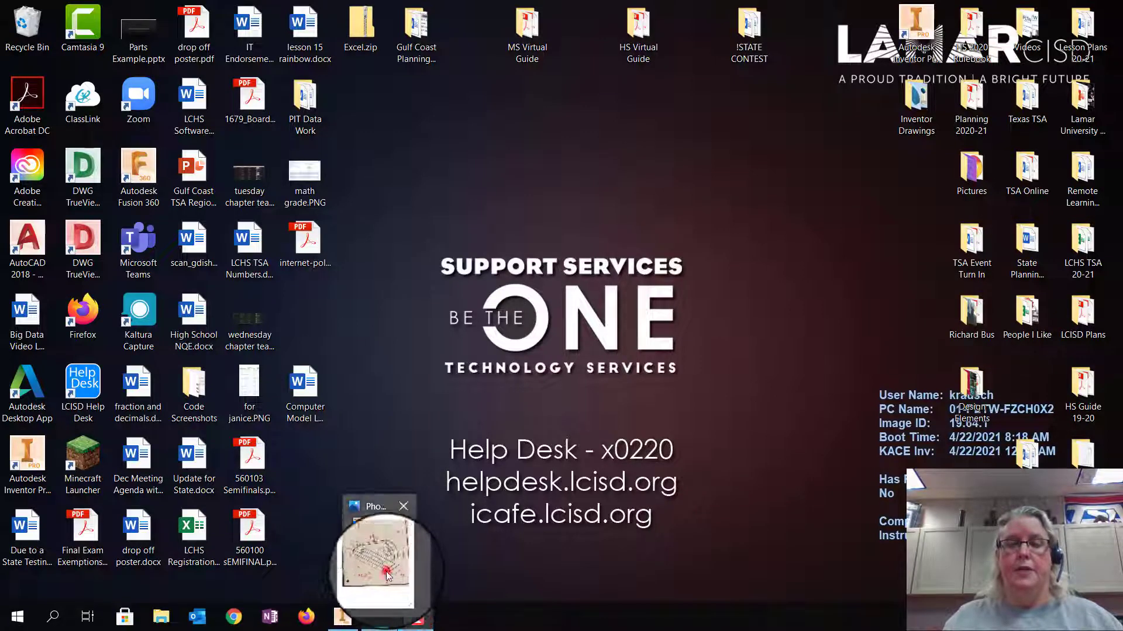
# - Review the Inventor 40.jpg bracket drawing in Photos, then return to Inventor's start screen
pyautogui.click(380, 558)
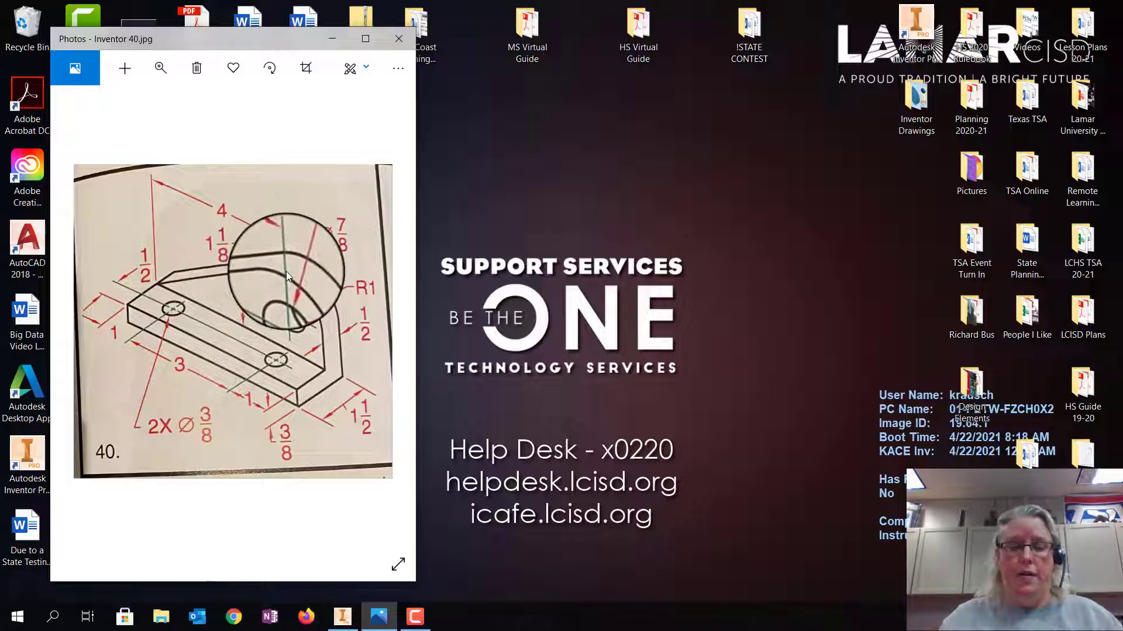
pyautogui.click(344, 615)
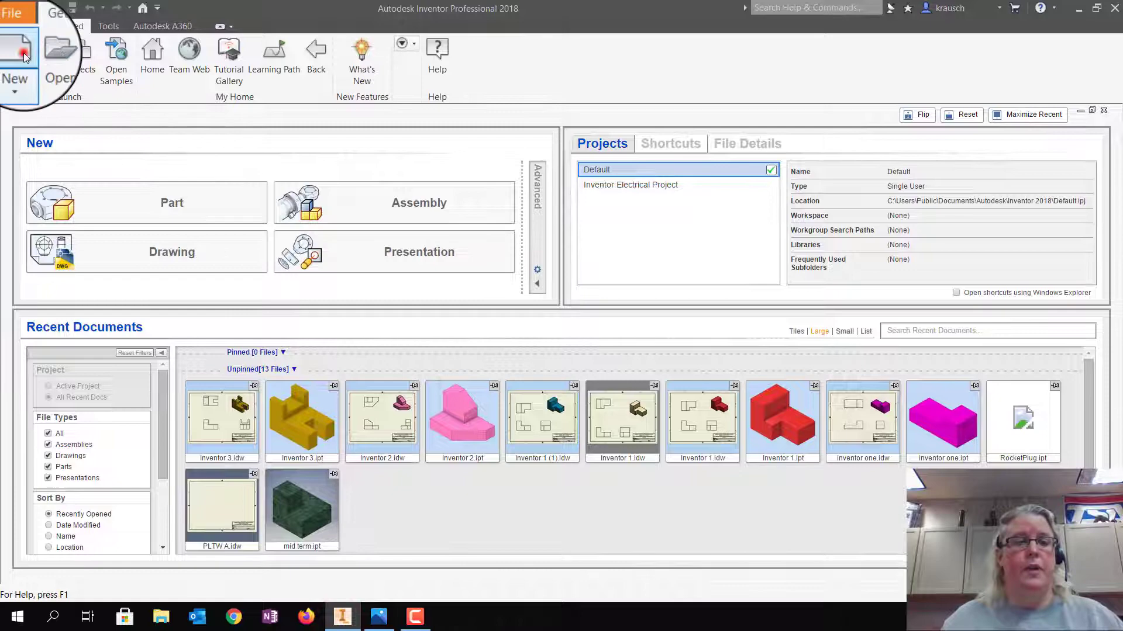
# - Create a new part from the Standard.ipt template and accept the style conflict warning
pyautogui.click(24, 52)
pyautogui.click(607, 231)
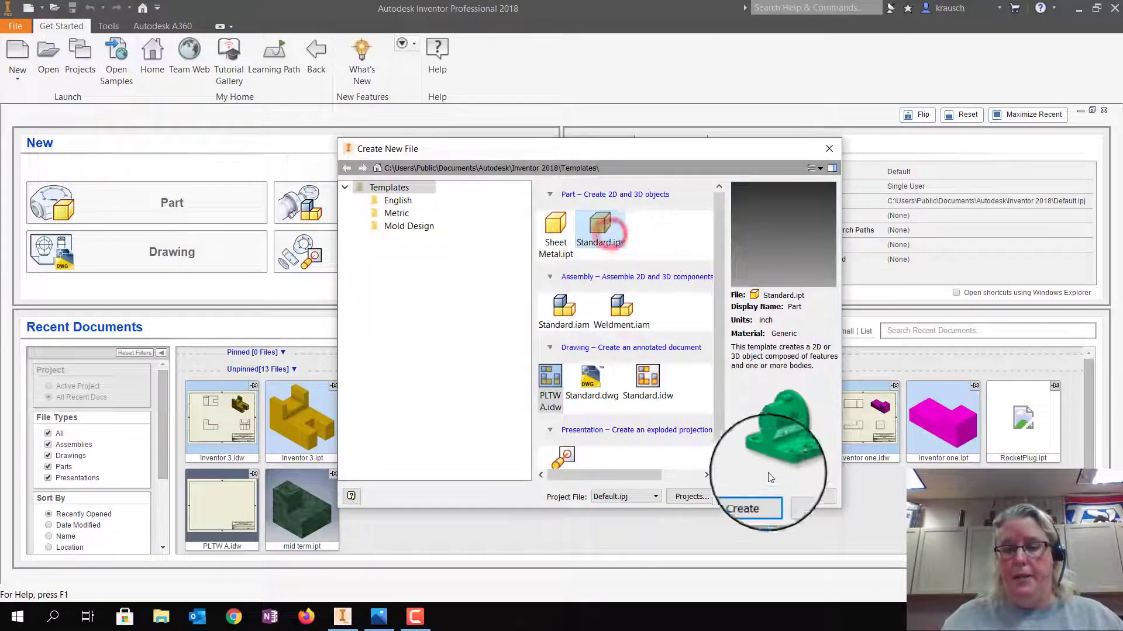
pyautogui.click(756, 497)
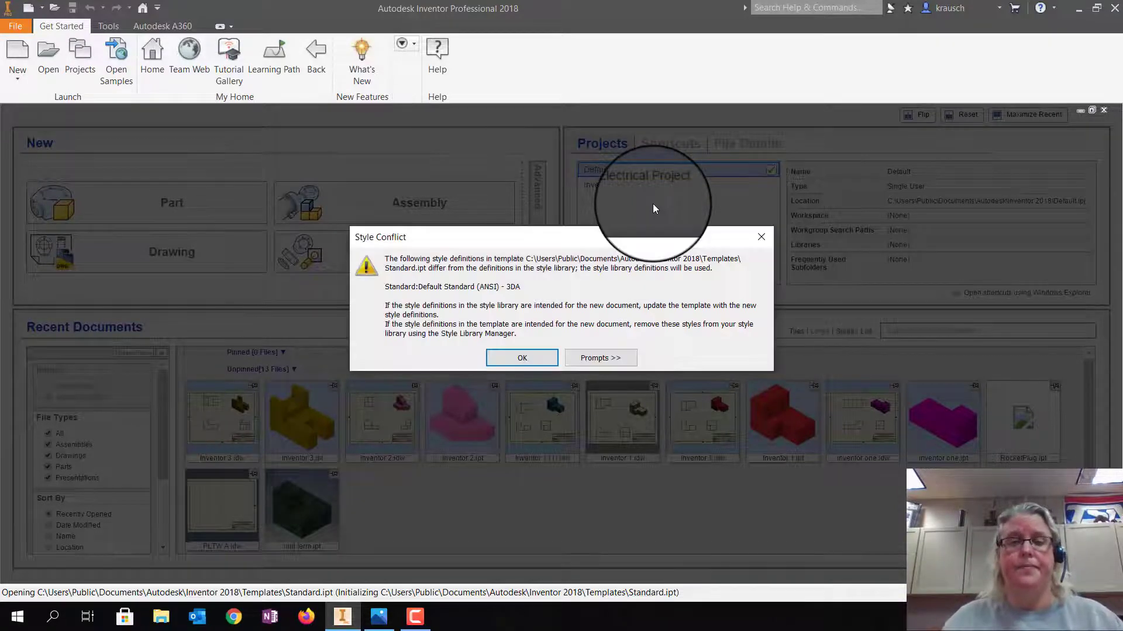
pyautogui.click(520, 354)
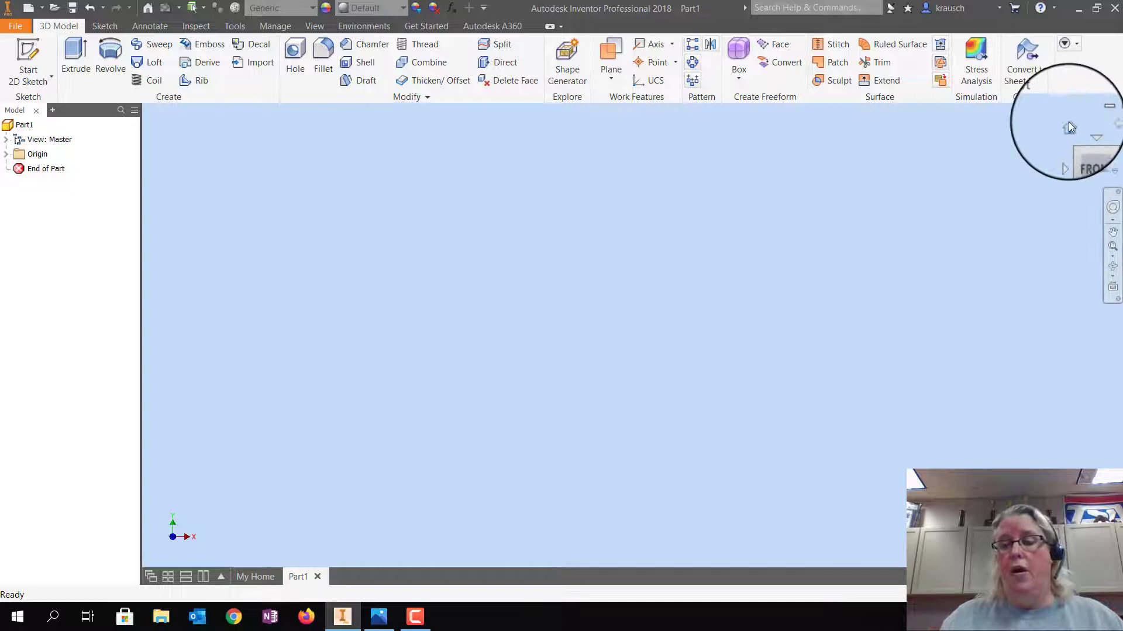
# - Set the isometric home view, recheck the reference drawing, and select the YZ Plane under Origin
pyautogui.click(1067, 124)
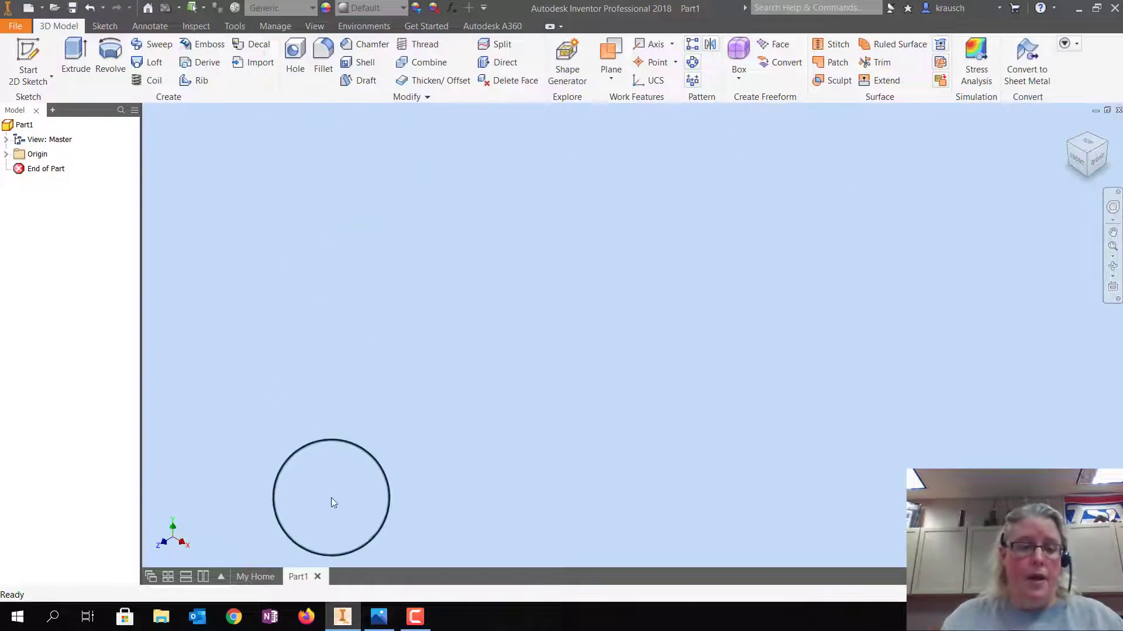
pyautogui.click(377, 617)
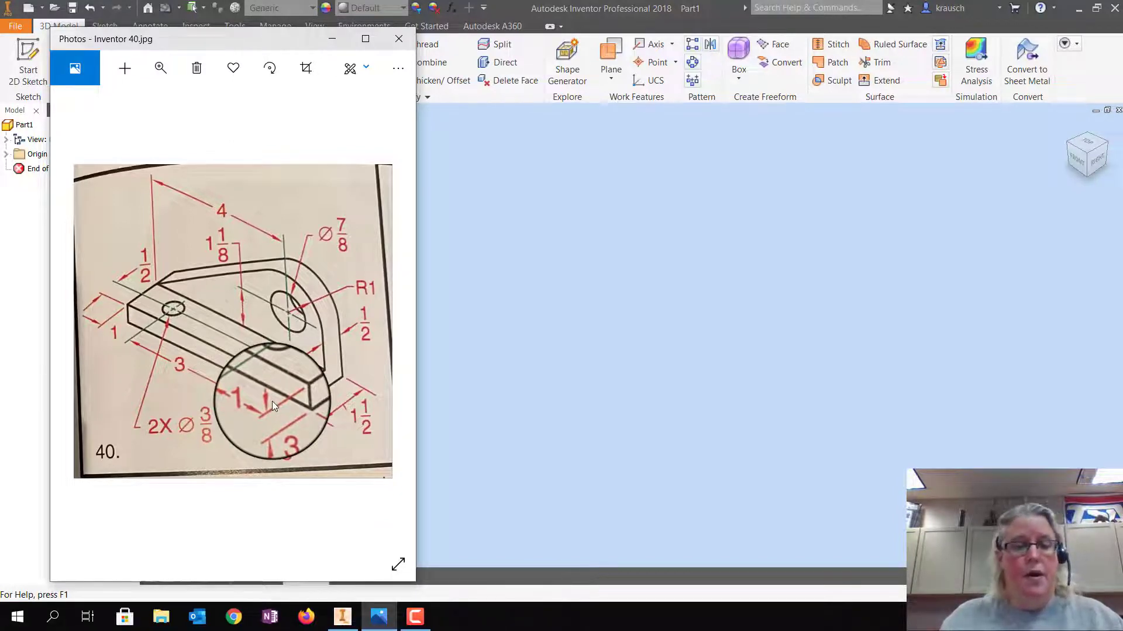
pyautogui.click(305, 388)
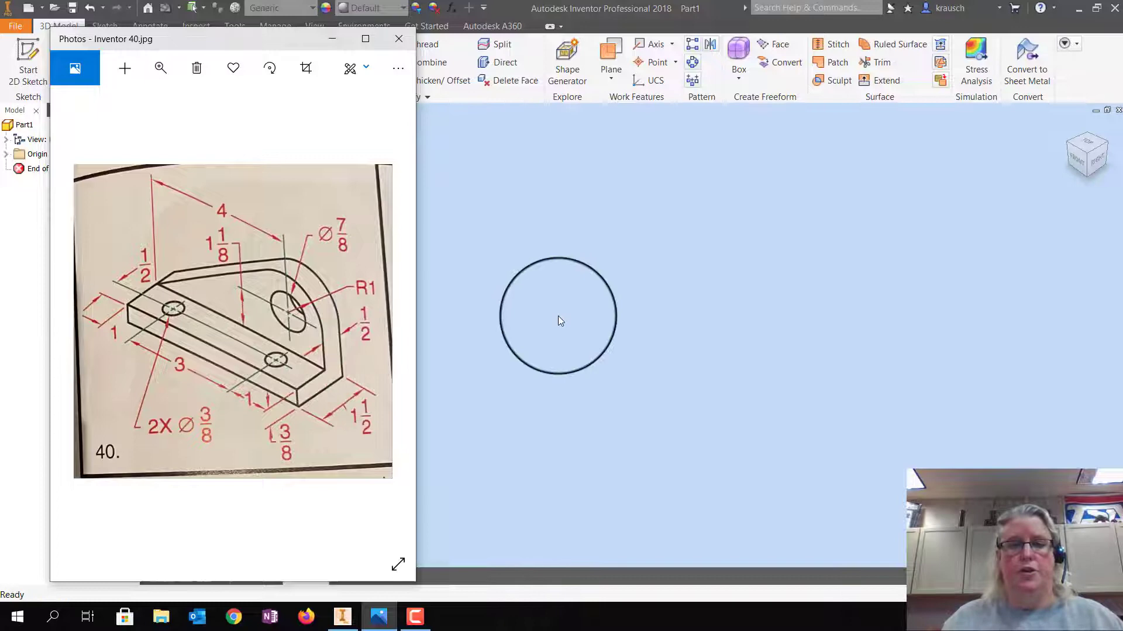
pyautogui.click(557, 316)
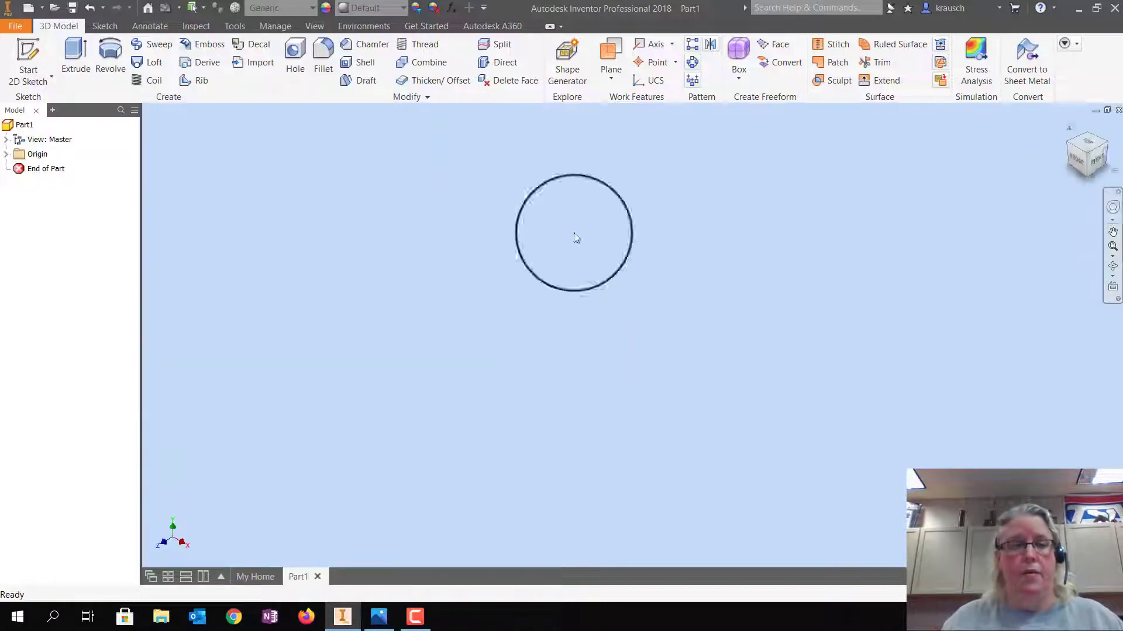
pyautogui.click(7, 154)
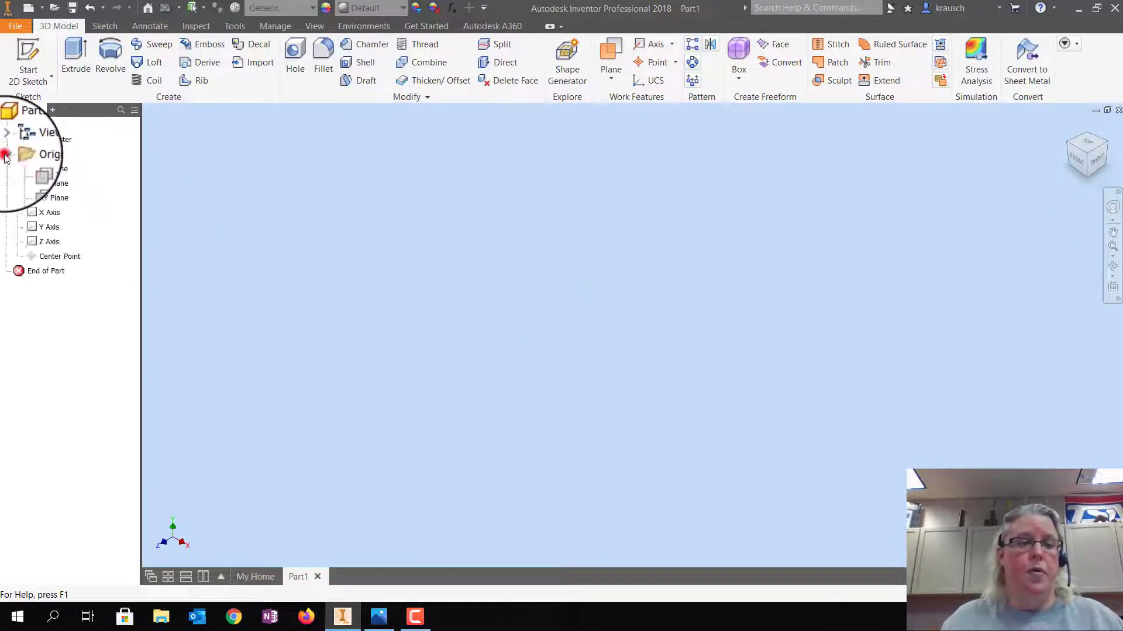
pyautogui.click(51, 169)
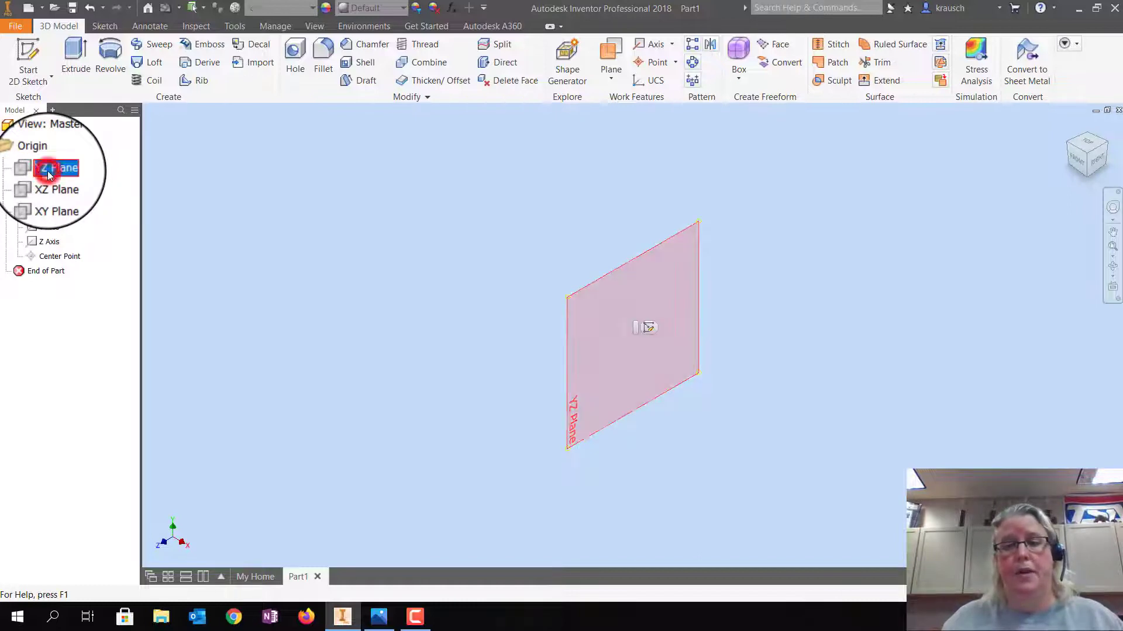
# - Start a sketch on the YZ Plane and draw a closed L-shaped profile with lines
pyautogui.click(32, 50)
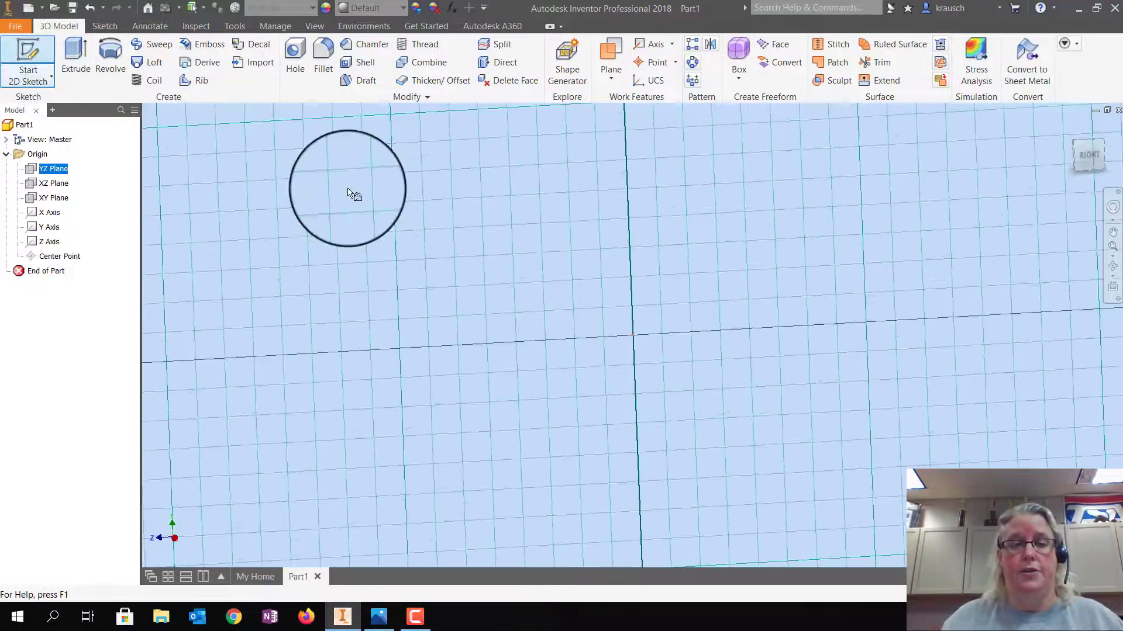
pyautogui.click(74, 50)
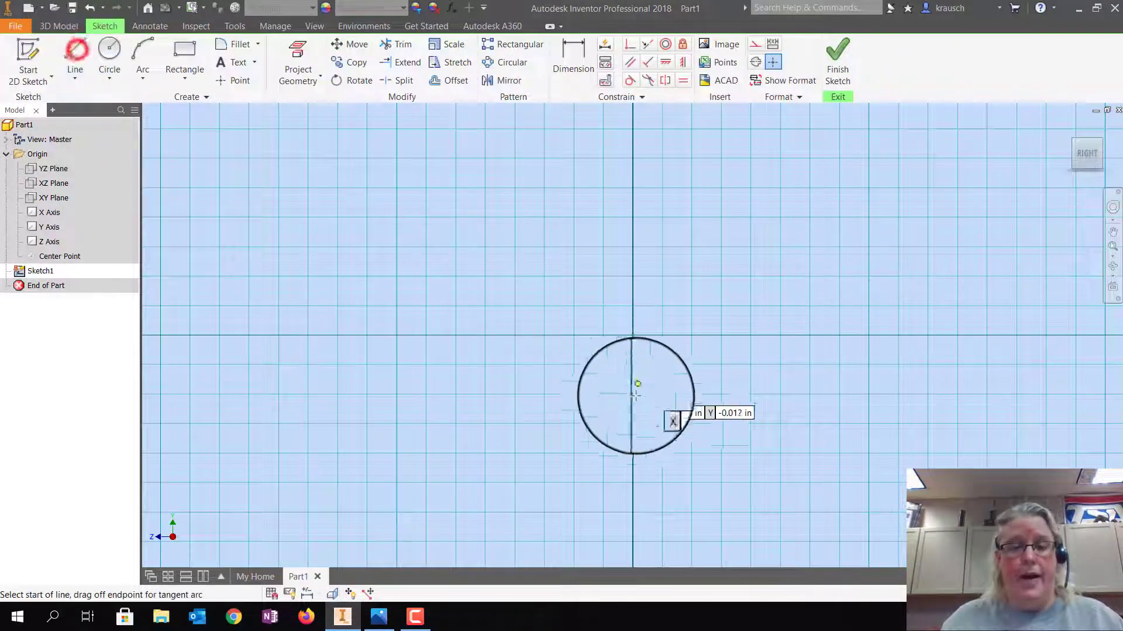
pyautogui.click(448, 380)
pyautogui.click(449, 407)
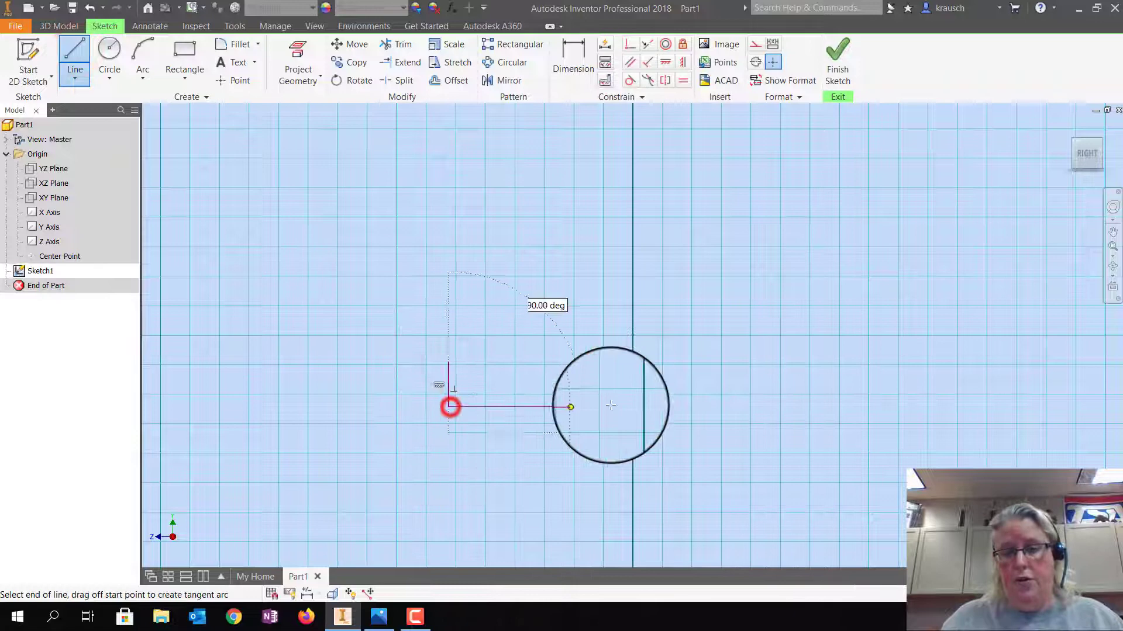
pyautogui.click(723, 407)
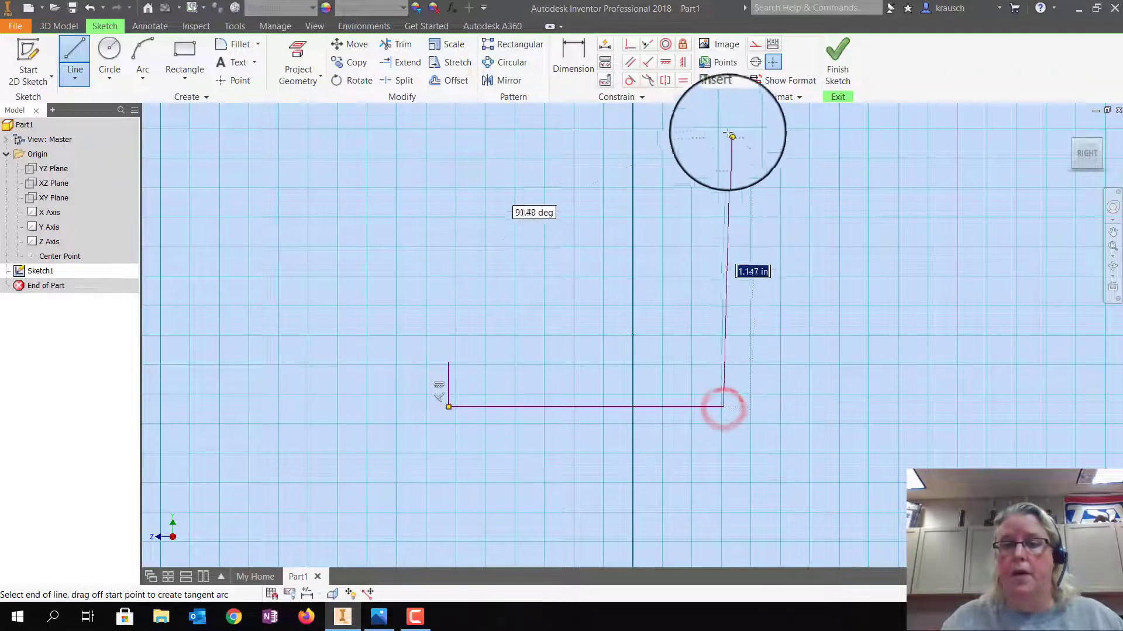
pyautogui.click(723, 120)
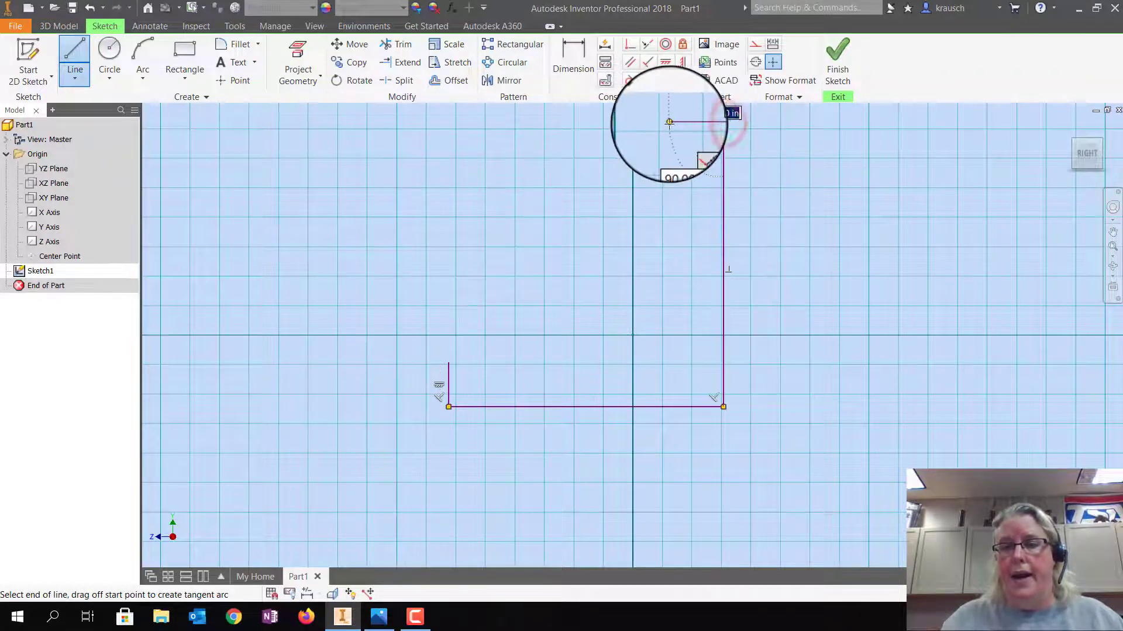
pyautogui.click(669, 123)
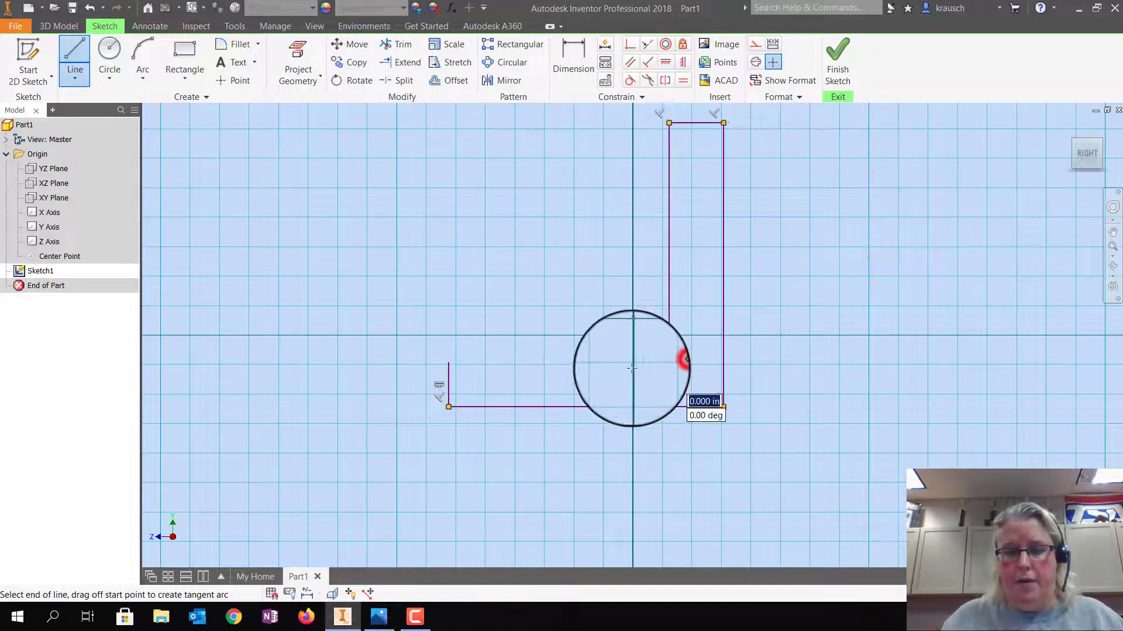
pyautogui.click(669, 362)
pyautogui.click(448, 363)
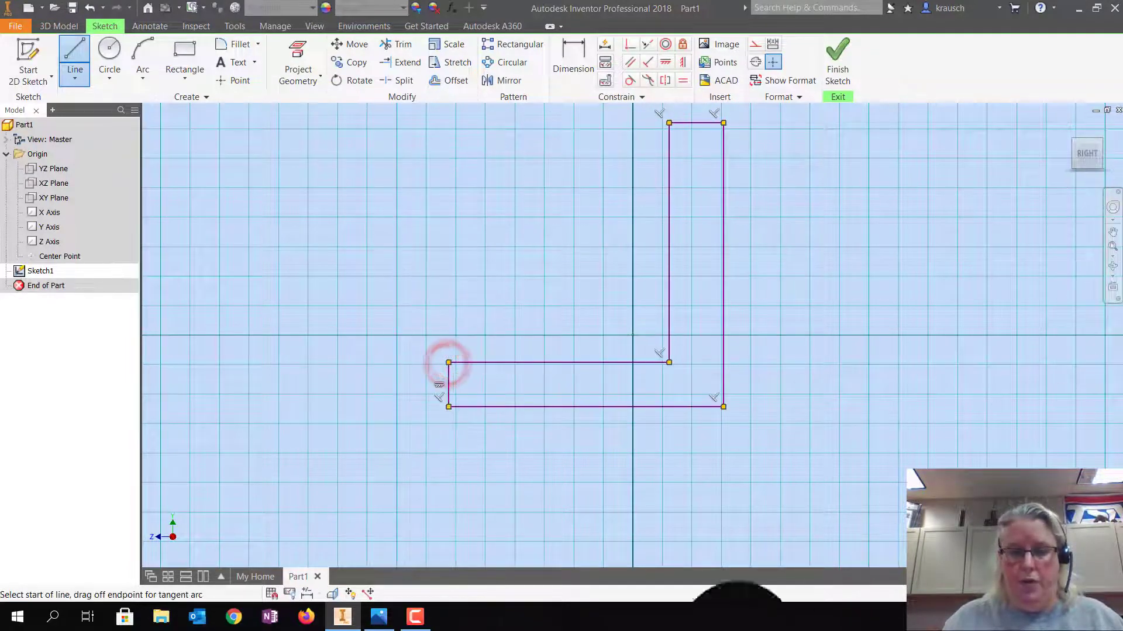
# - Check the reference drawing, dimension the bottom edge as 1.5, and zoom to fit
pyautogui.click(377, 619)
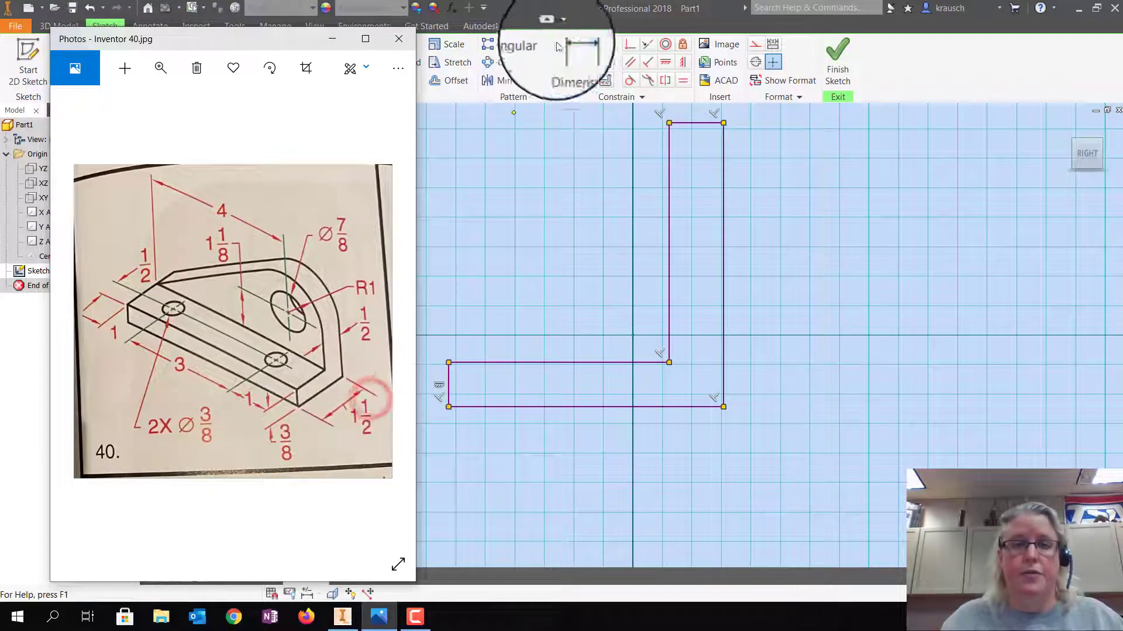
pyautogui.click(573, 47)
pyautogui.click(573, 47)
pyautogui.click(593, 406)
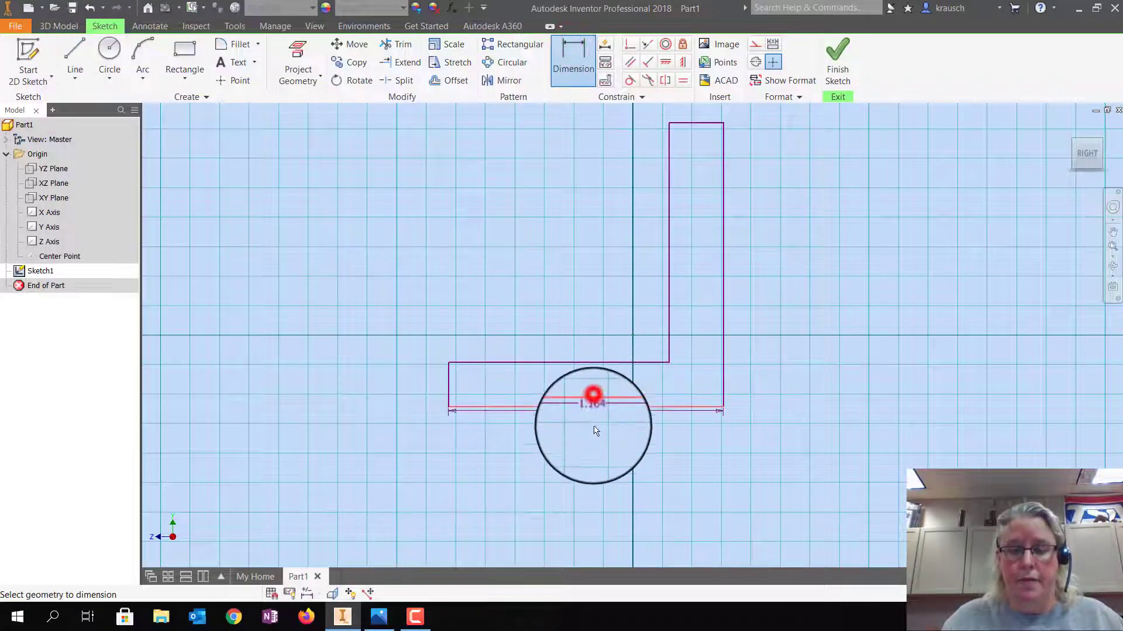
pyautogui.click(594, 465)
pyautogui.write('1')
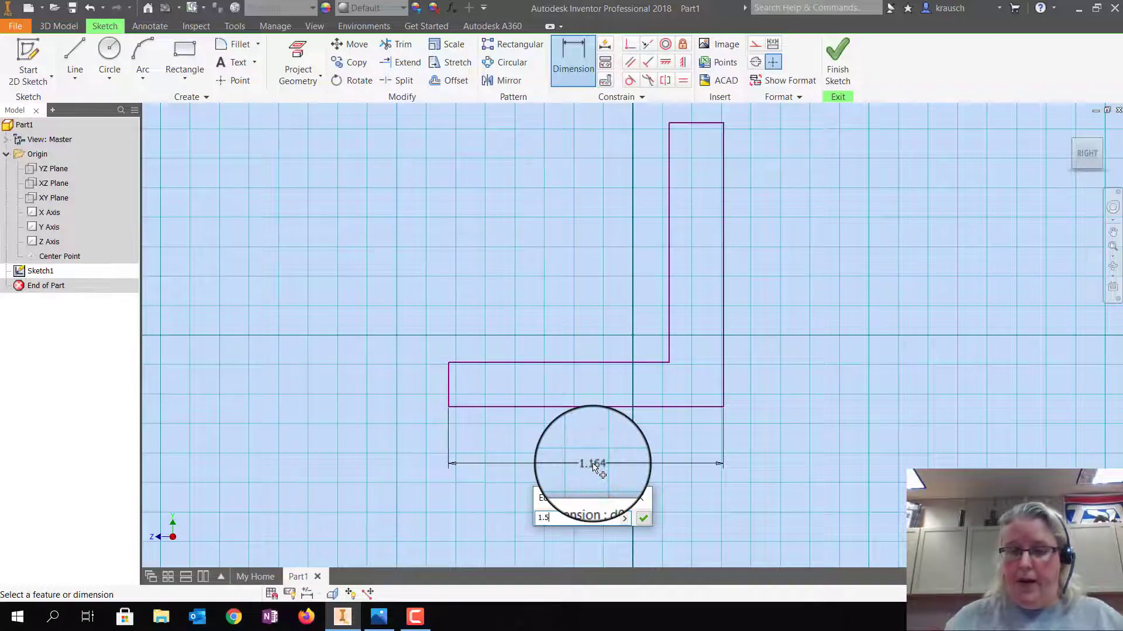
pyautogui.write('.5')
pyautogui.press('Return')
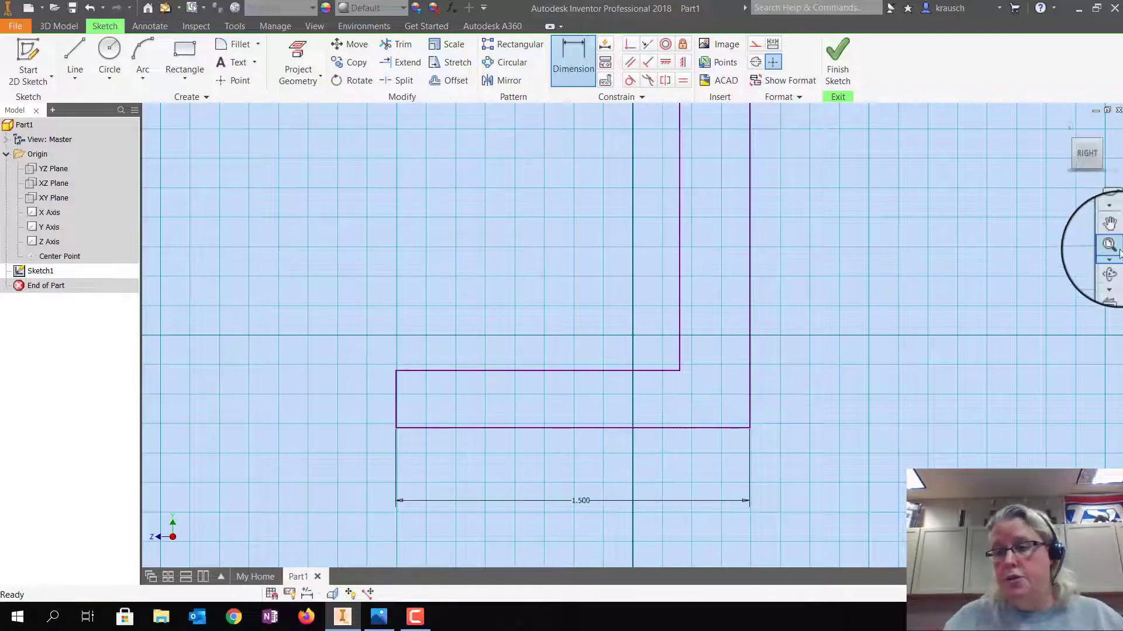
pyautogui.click(1117, 249)
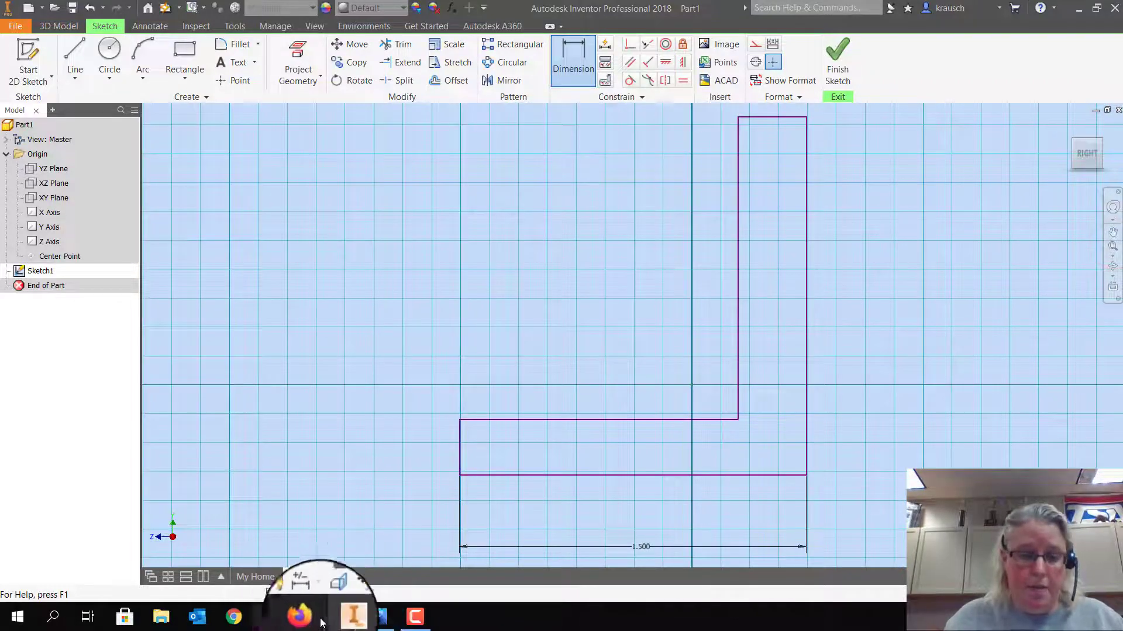
pyautogui.click(342, 617)
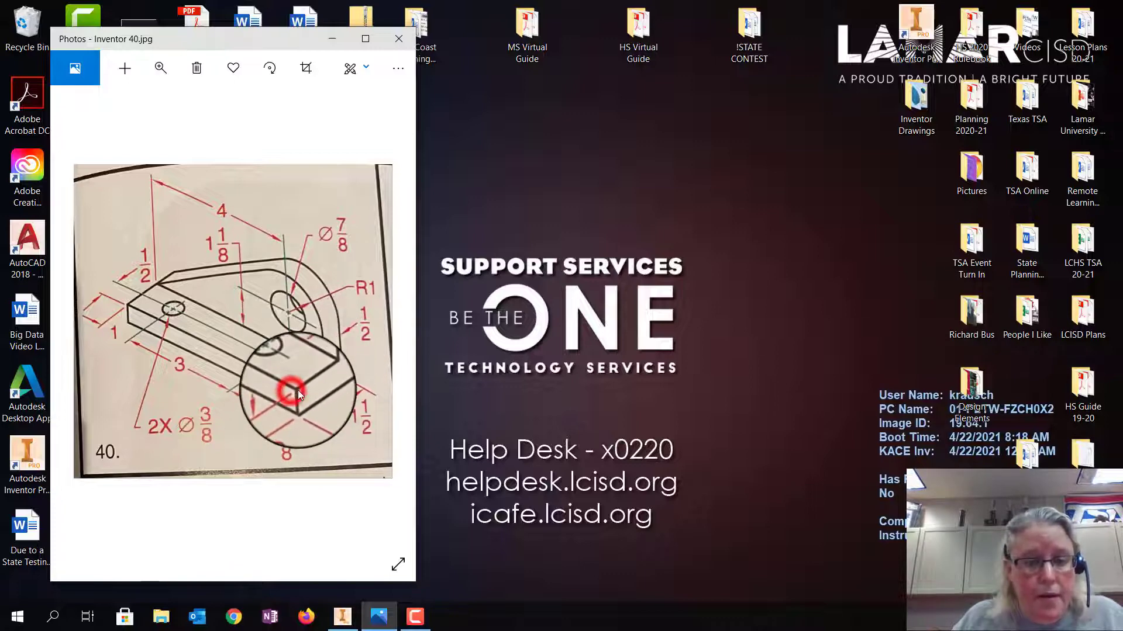
pyautogui.moveTo(270, 400); pyautogui.dragTo(320, 391)
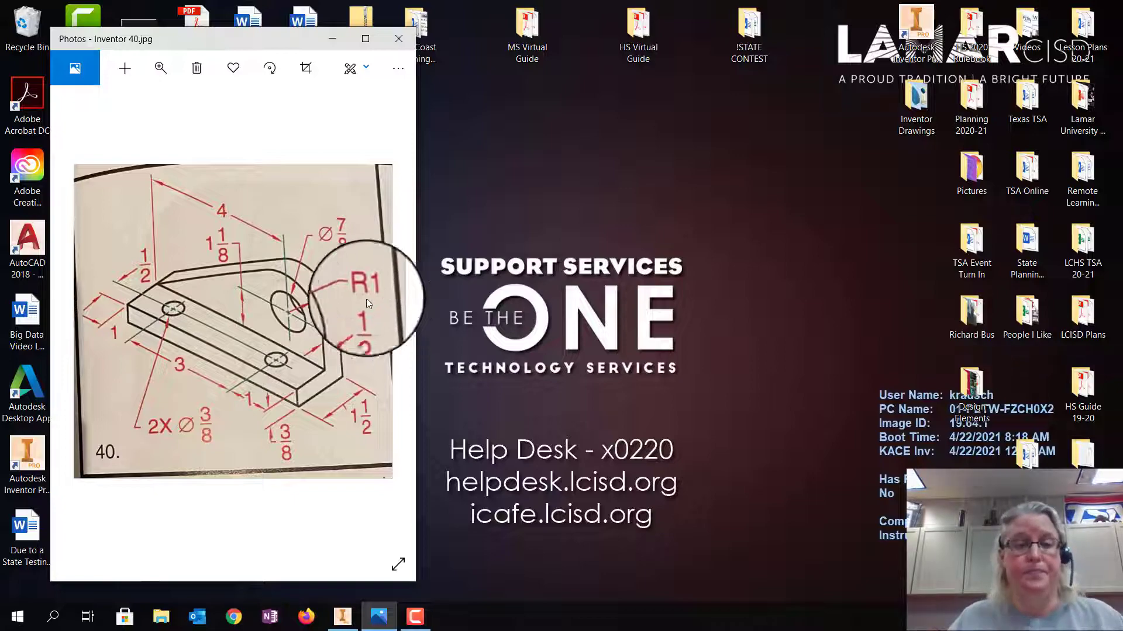
# - Dimension the upright's tall right edge as .375+1.125+1, giving 2.500
pyautogui.click(329, 616)
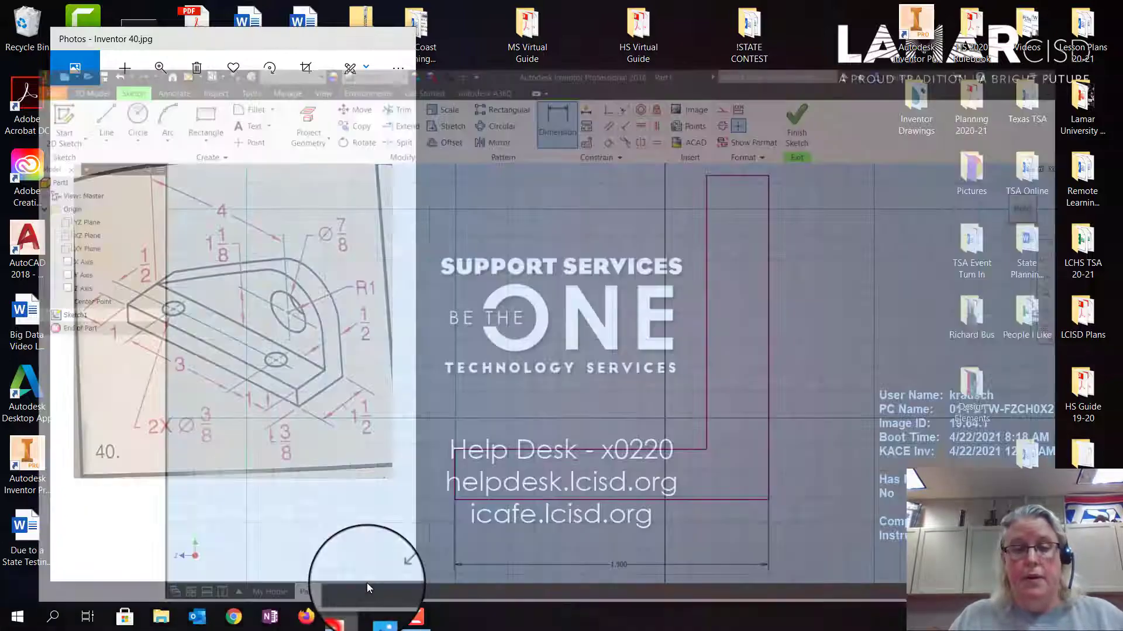
pyautogui.click(576, 65)
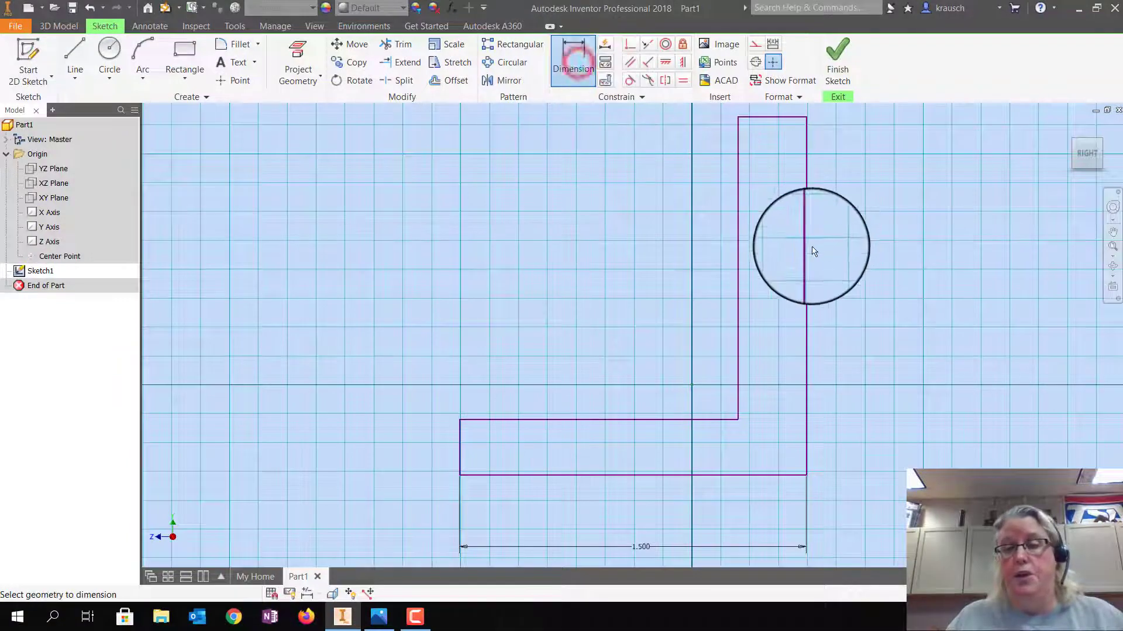
pyautogui.click(805, 250)
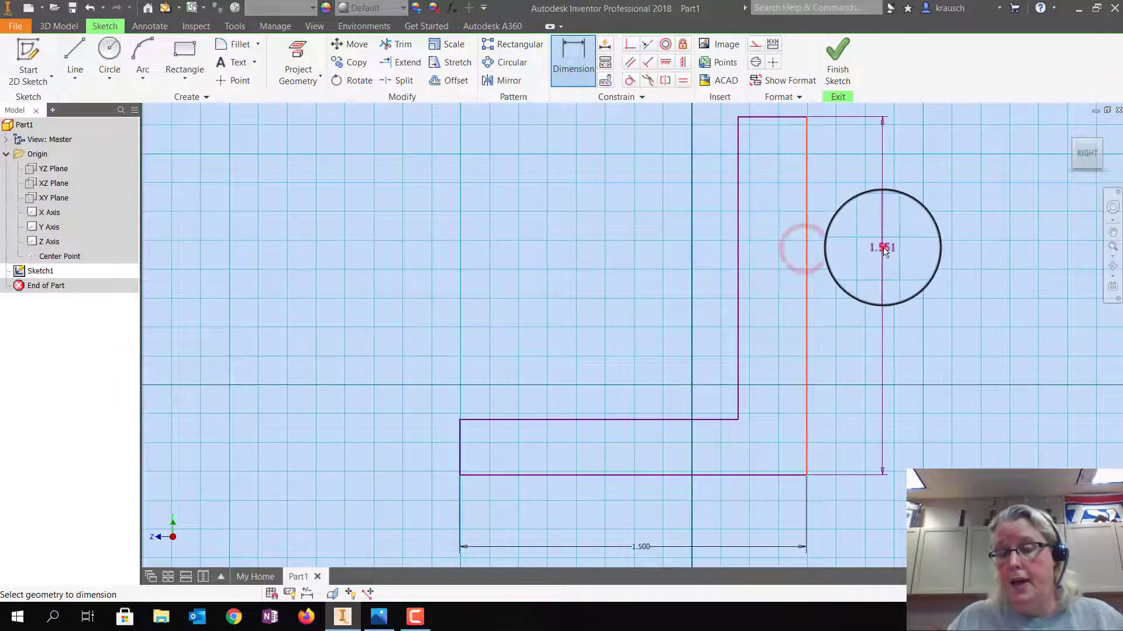
pyautogui.click(882, 248)
pyautogui.write('.')
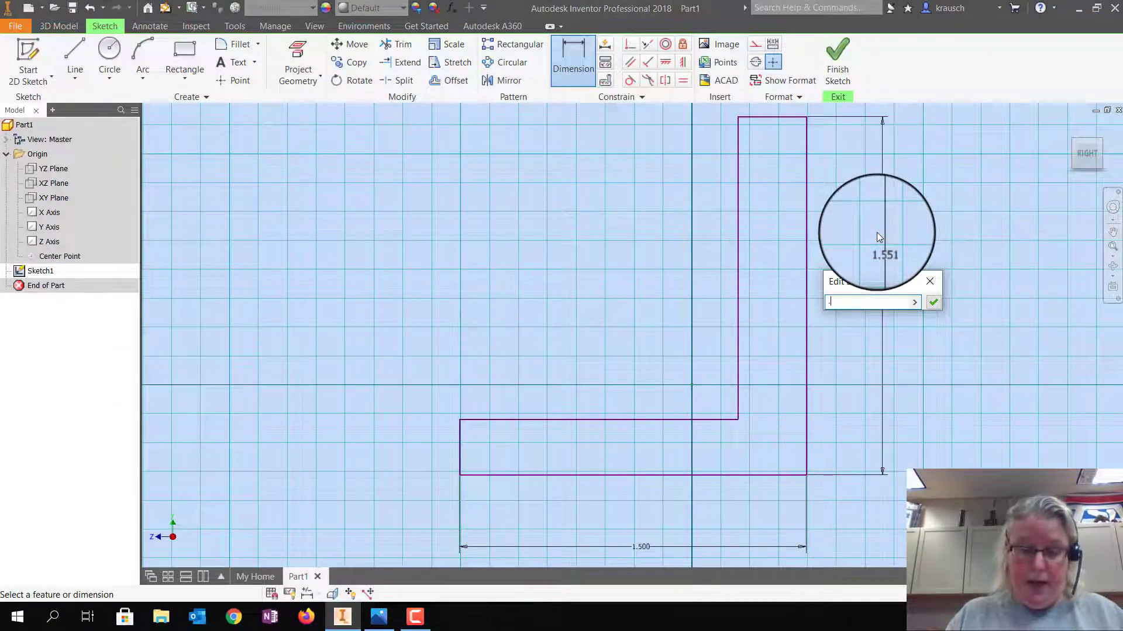
pyautogui.write('375')
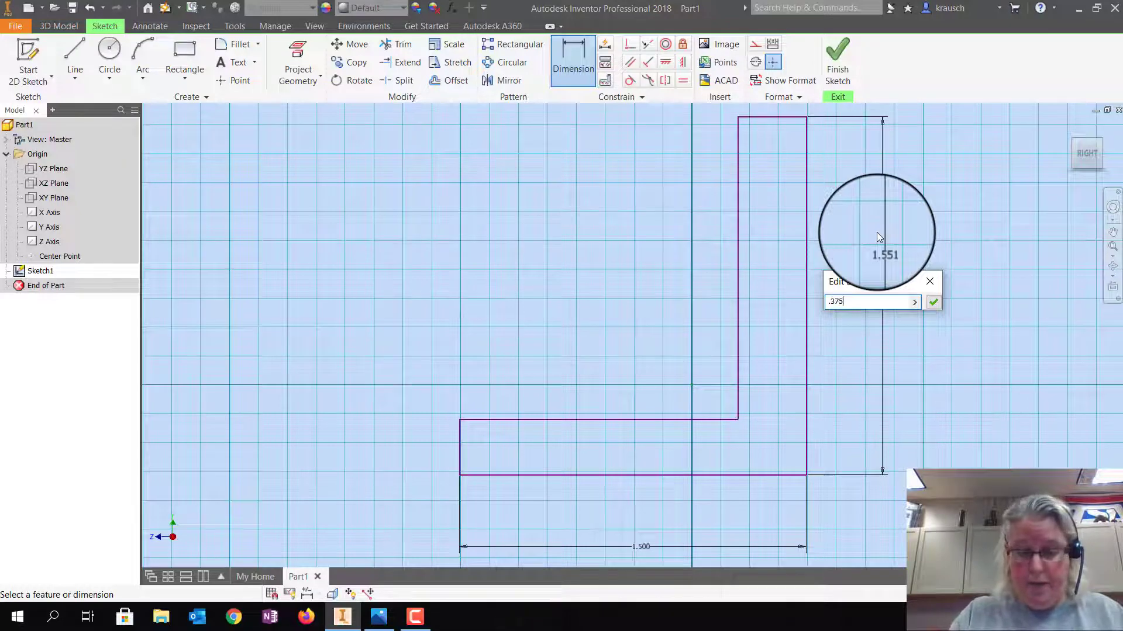
pyautogui.write('+')
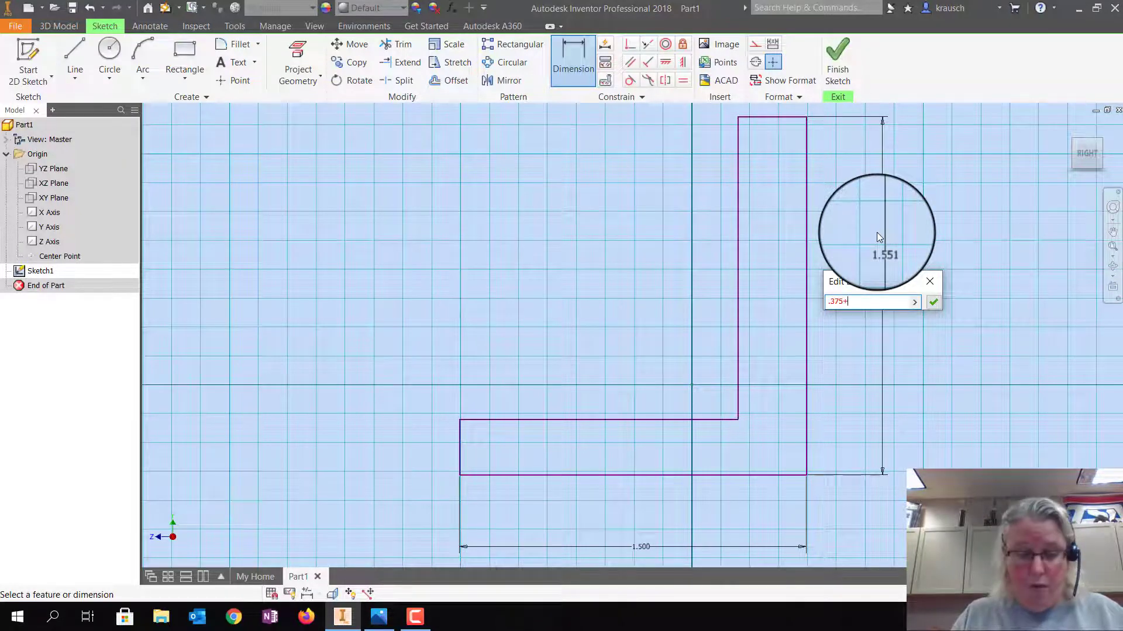
pyautogui.write('1.125')
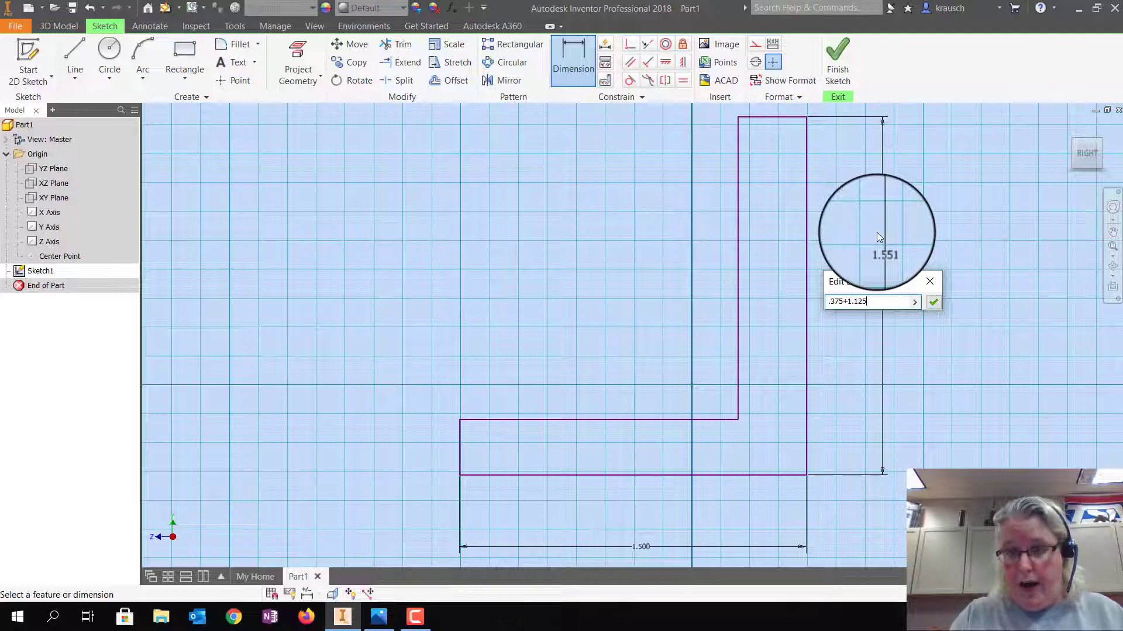
pyautogui.write('+')
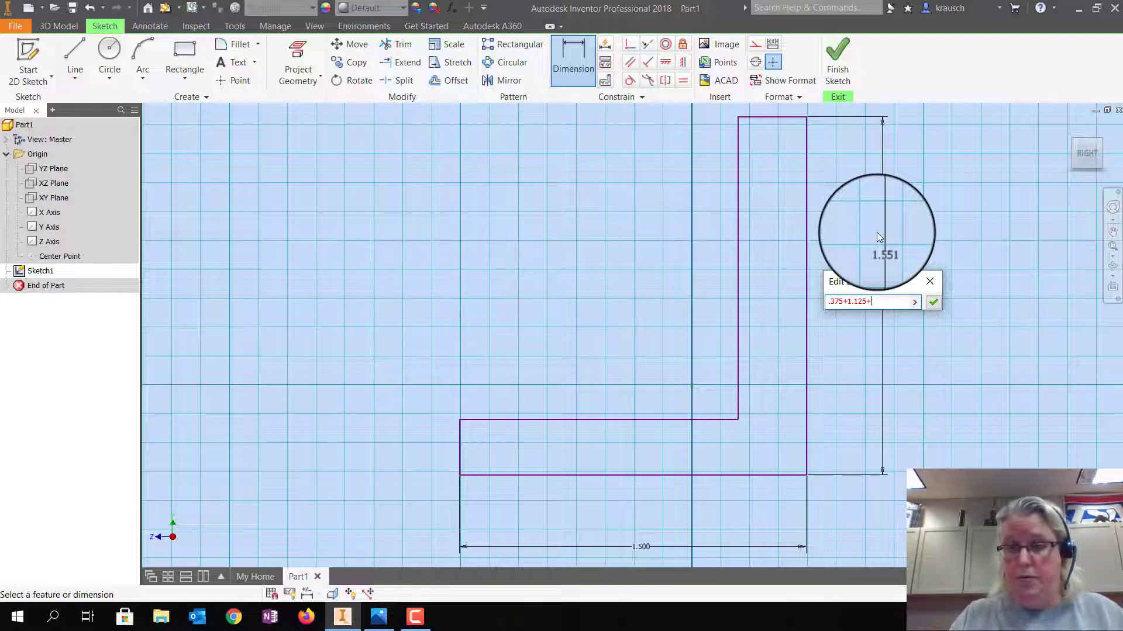
pyautogui.write('1')
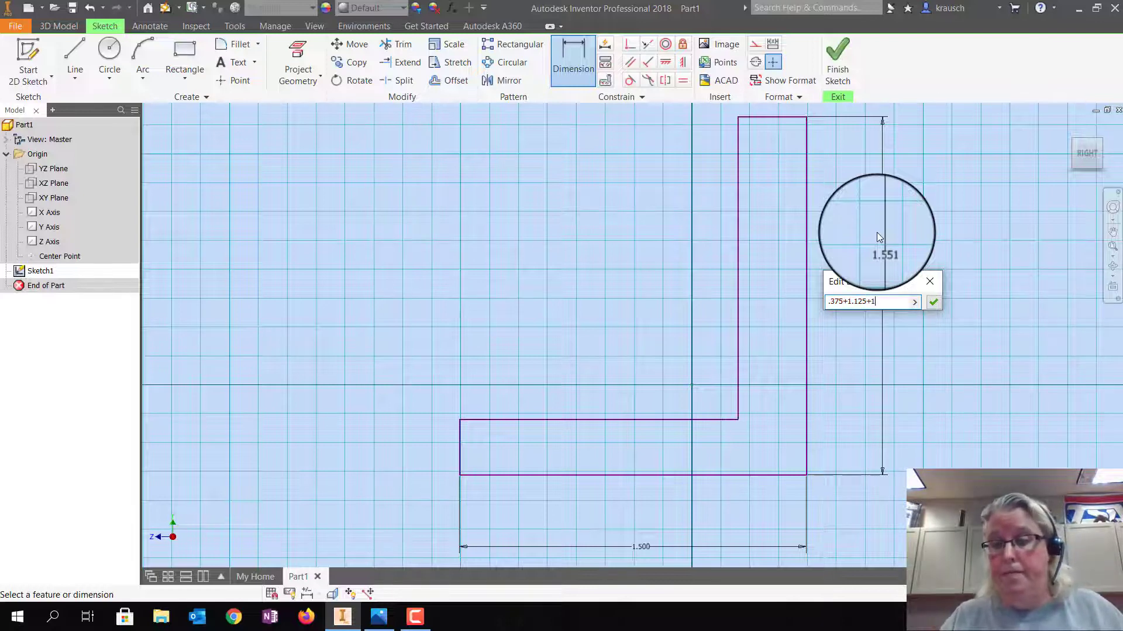
pyautogui.press('Return')
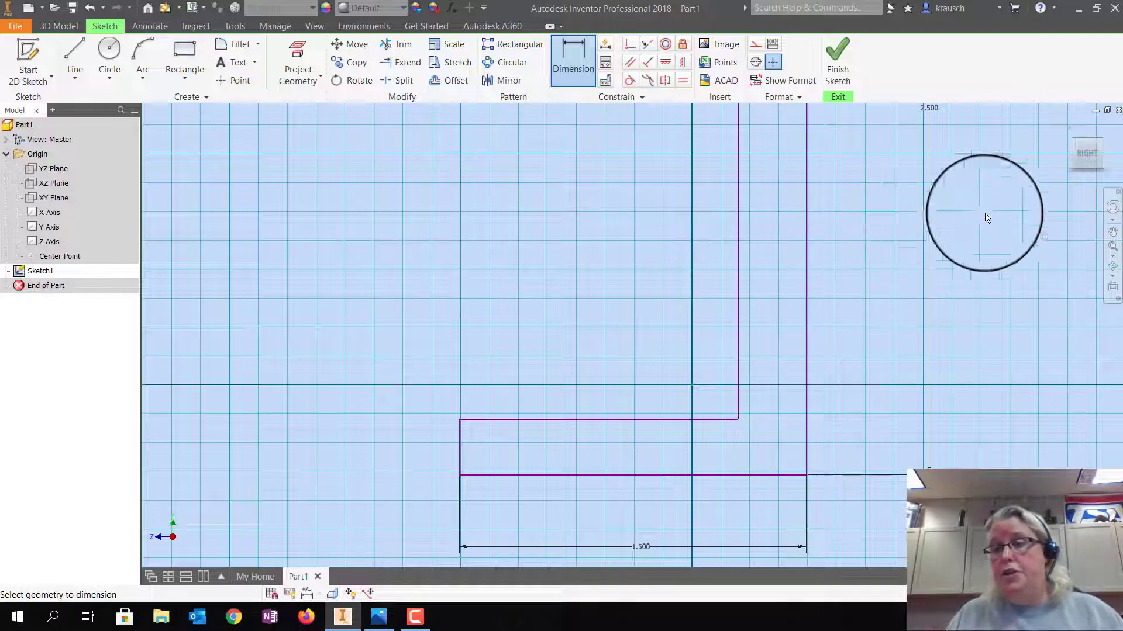
# - Dimension the bottom leg thickness as .375 after checking the reference drawing
pyautogui.click(1112, 246)
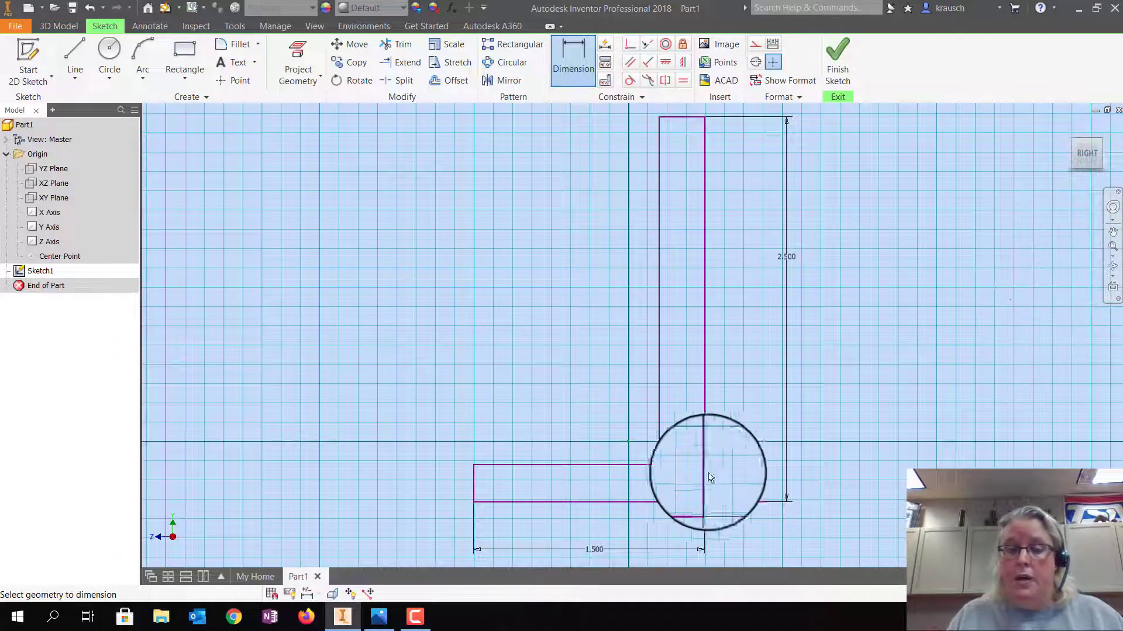
pyautogui.click(474, 490)
pyautogui.click(421, 484)
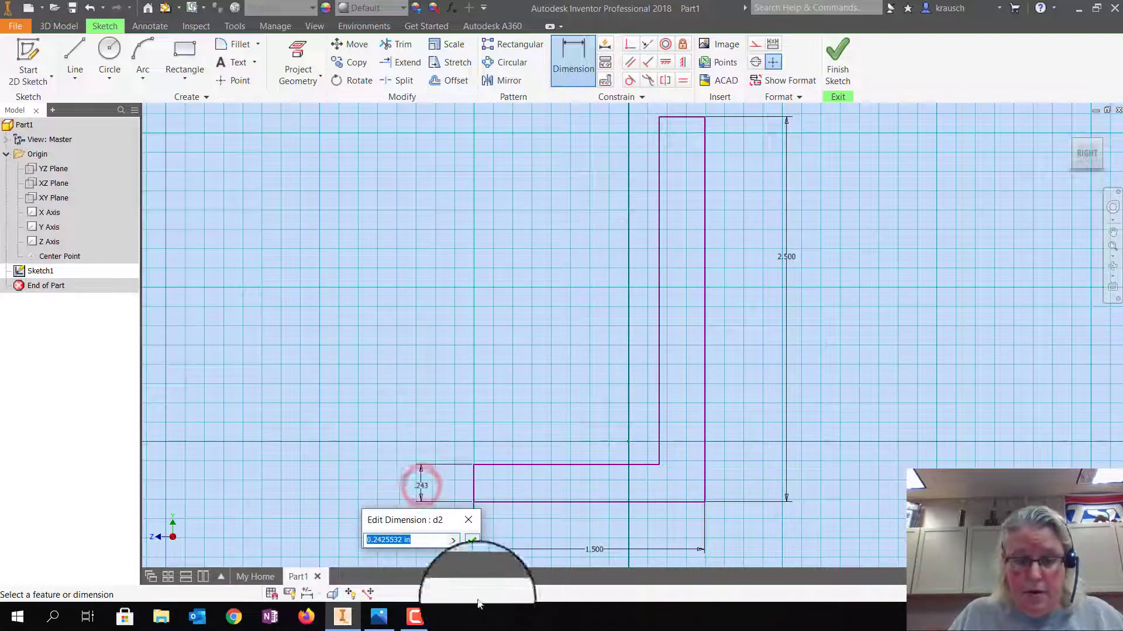
pyautogui.click(379, 617)
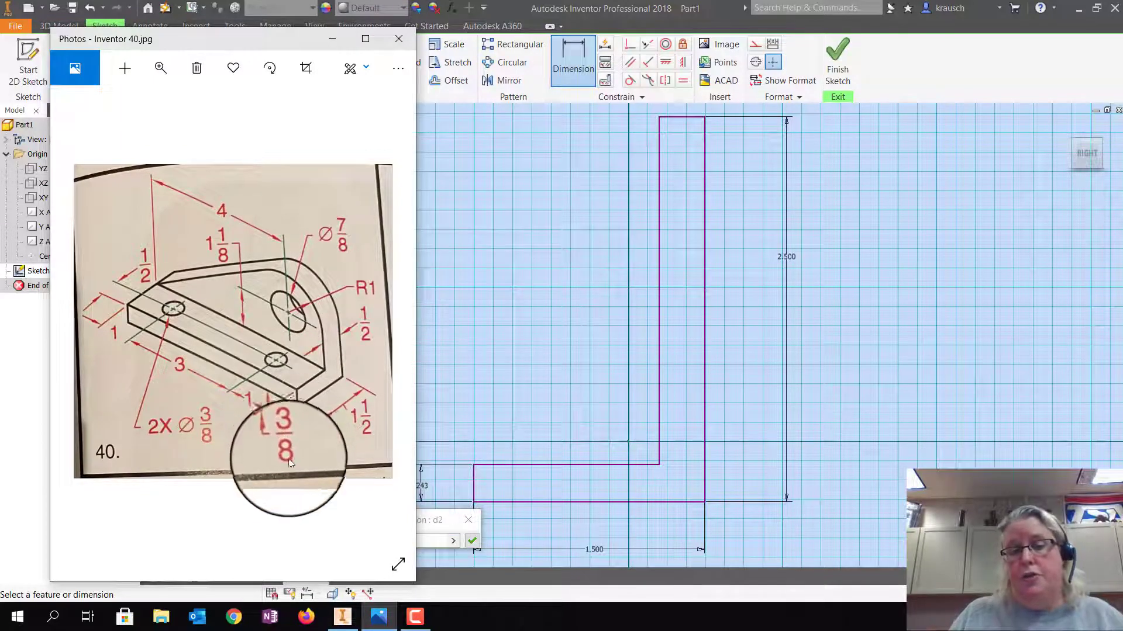
pyautogui.click(426, 539)
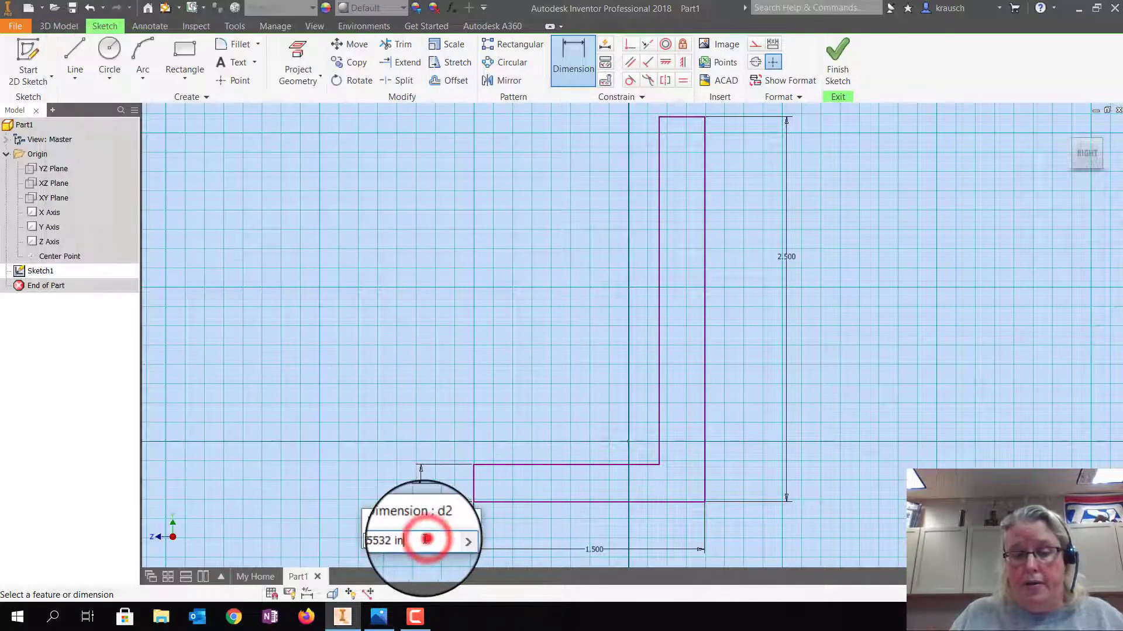
pyautogui.hotkey('ctrl', 'a')
pyautogui.write('.375')
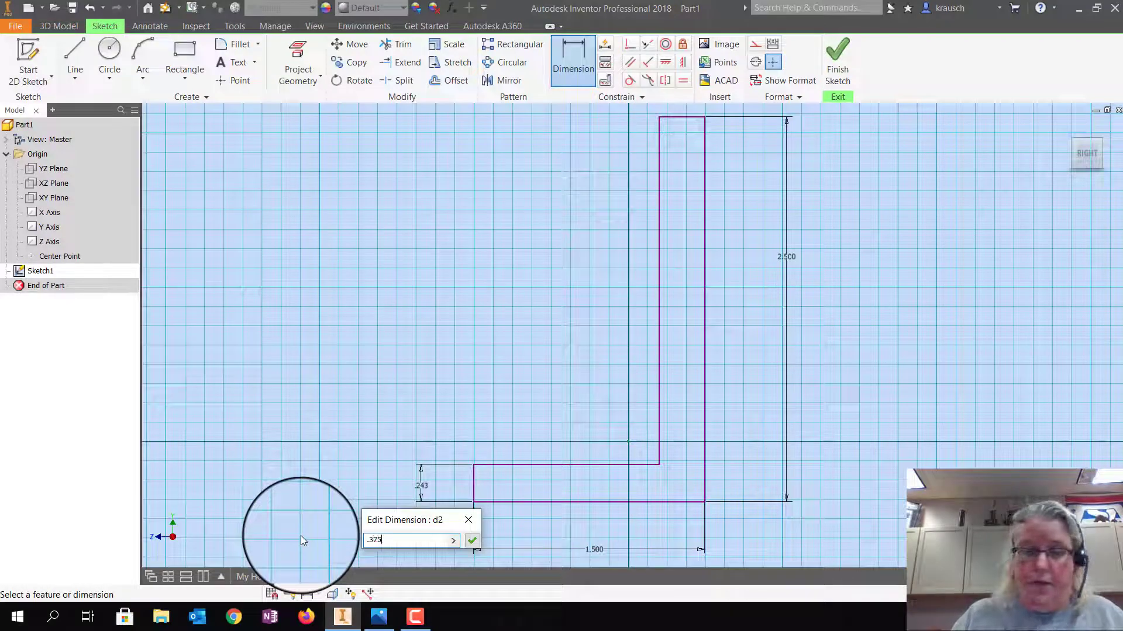
pyautogui.click(474, 541)
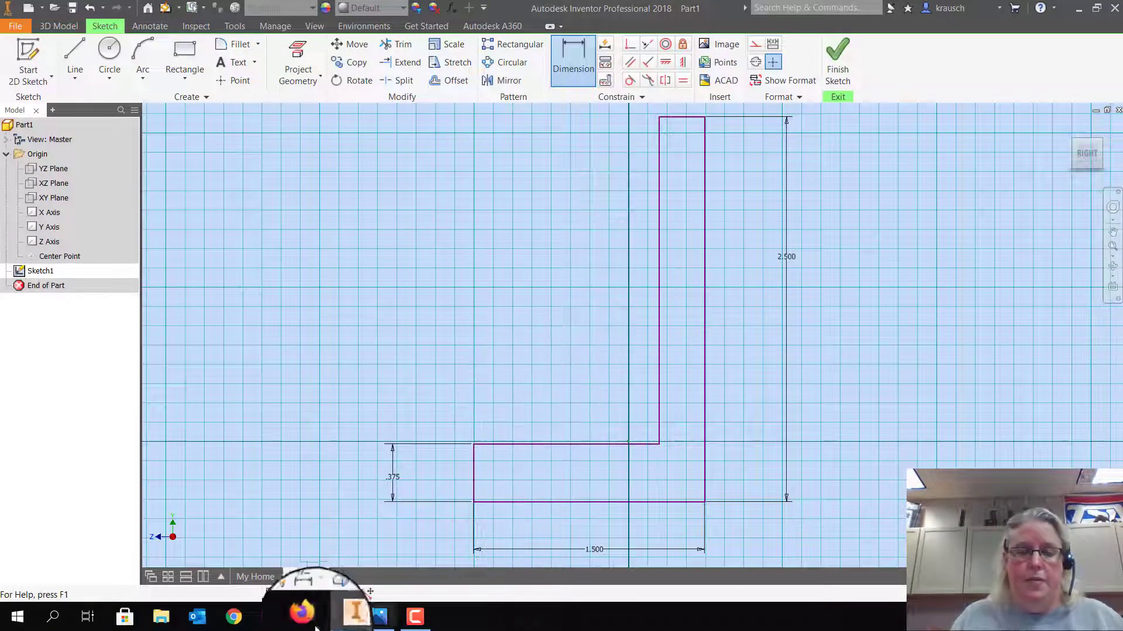
# - Dimension the upright's top edge width as .500
pyautogui.click(380, 617)
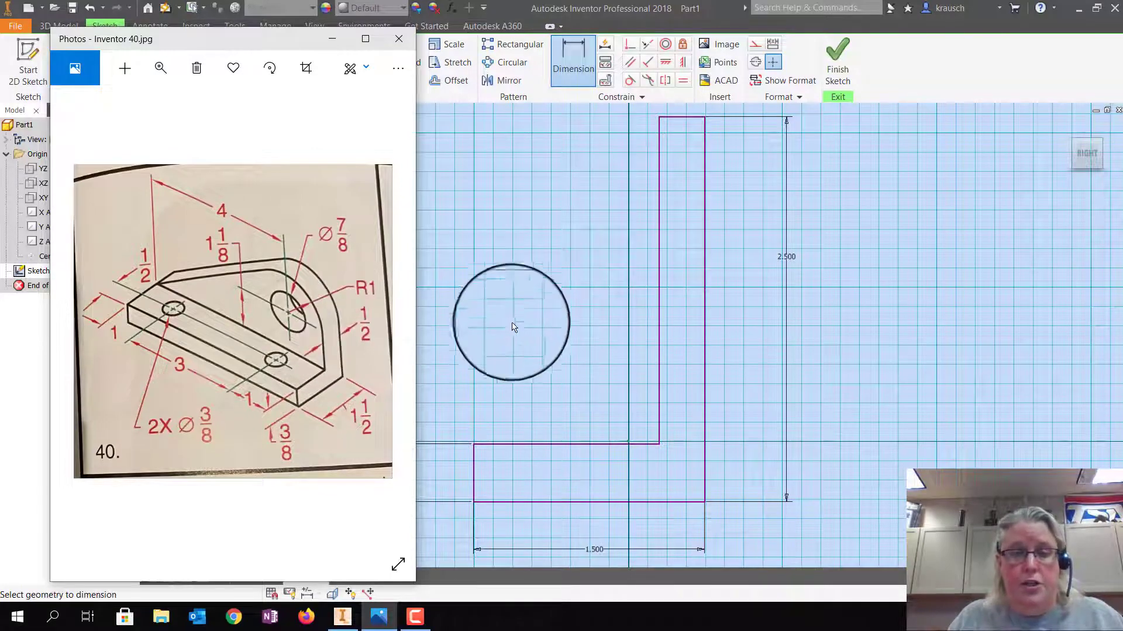
pyautogui.click(498, 321)
pyautogui.scroll(-3, 712, 138)
pyautogui.click(701, 126)
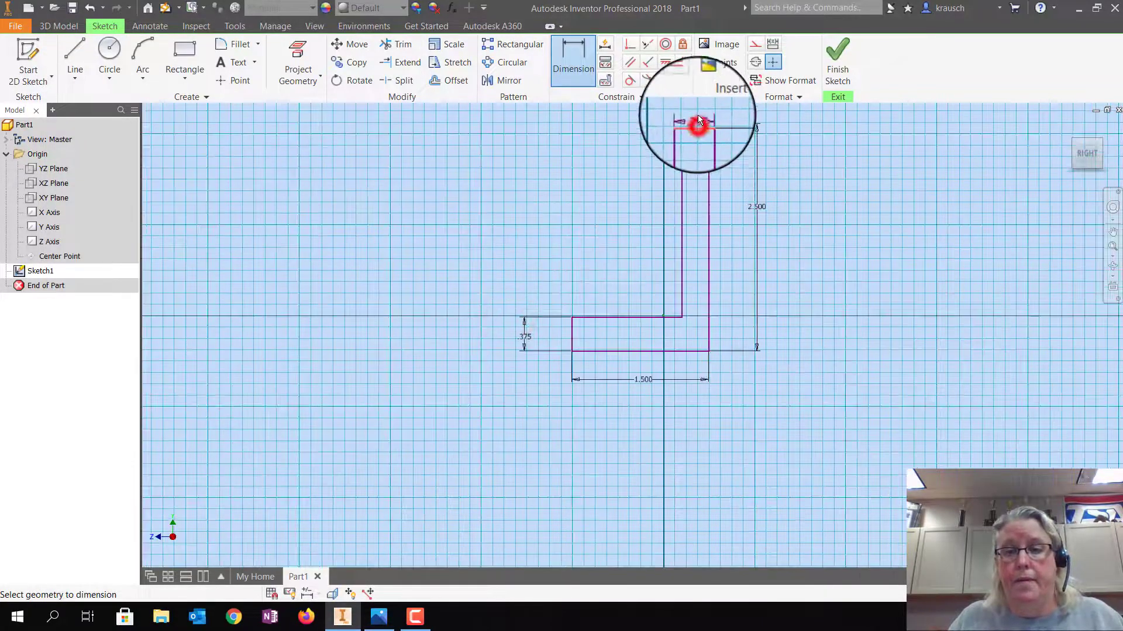
pyautogui.click(697, 114)
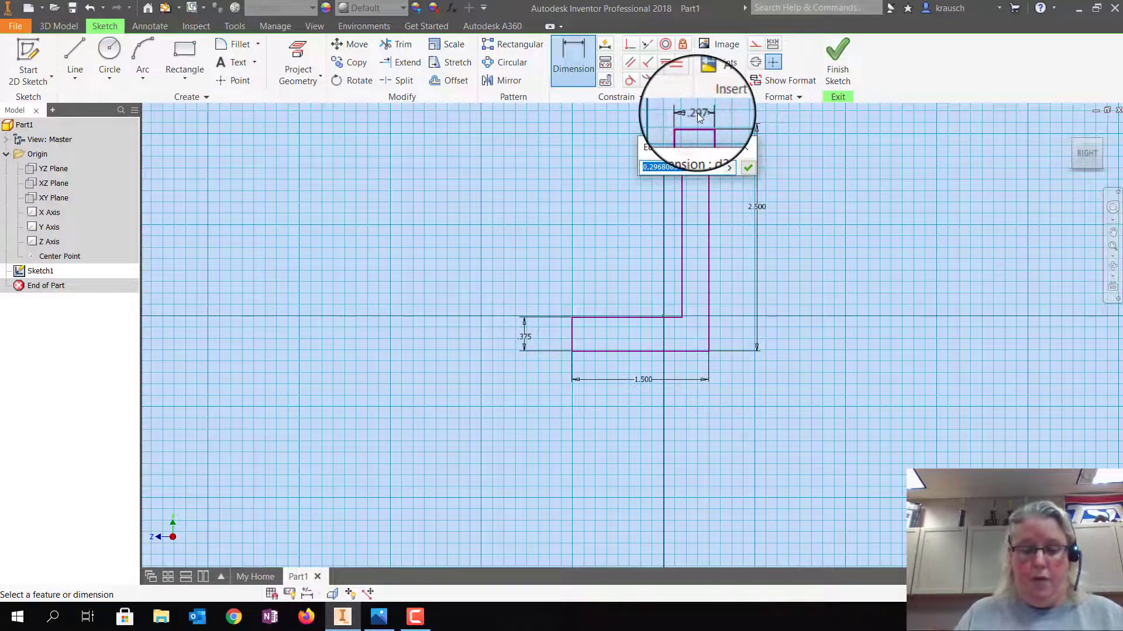
pyautogui.write('.5')
pyautogui.press('Return')
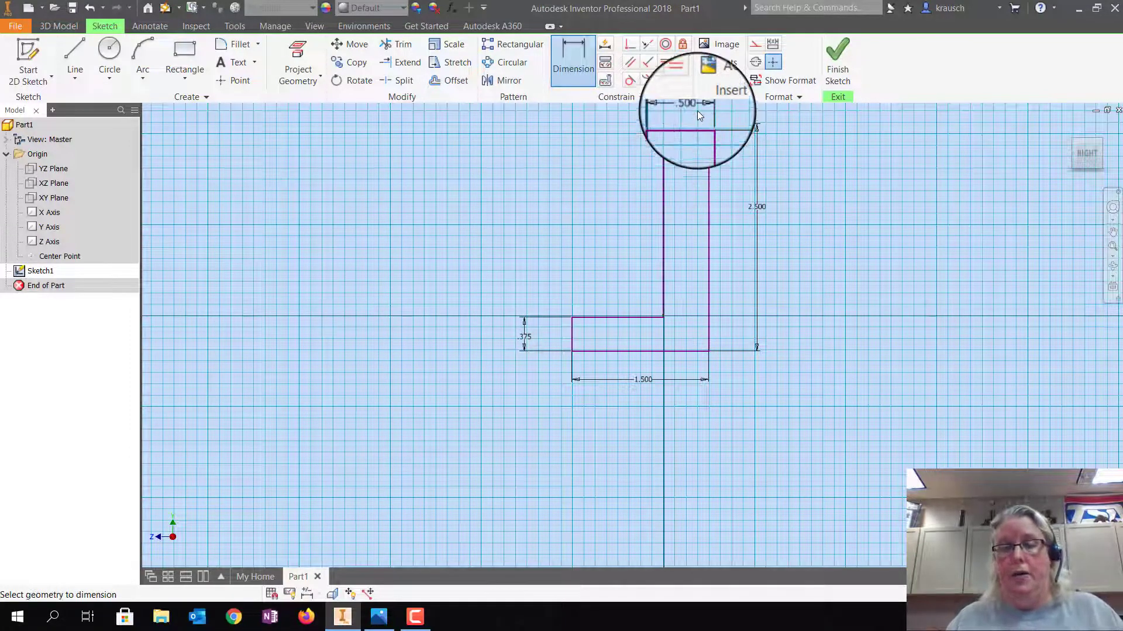
# - Place the 2.500 height dimension and finish the L-profile sketch
pyautogui.scroll(-2, 801, 181)
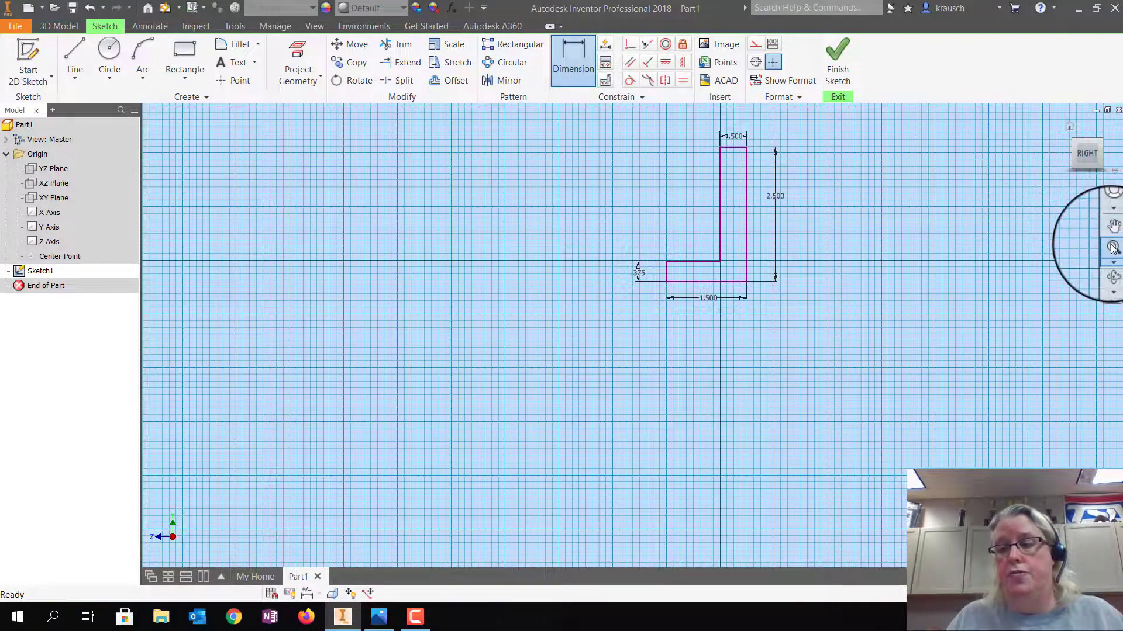
pyautogui.scroll(4, 963, 216)
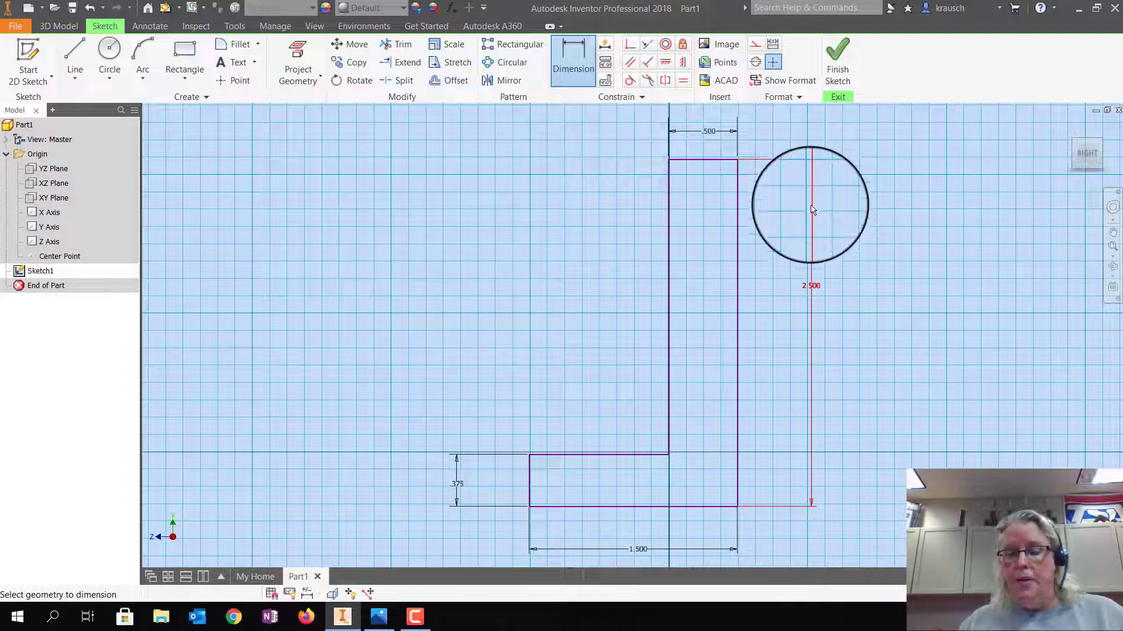
pyautogui.click(812, 209)
pyautogui.press('Escape')
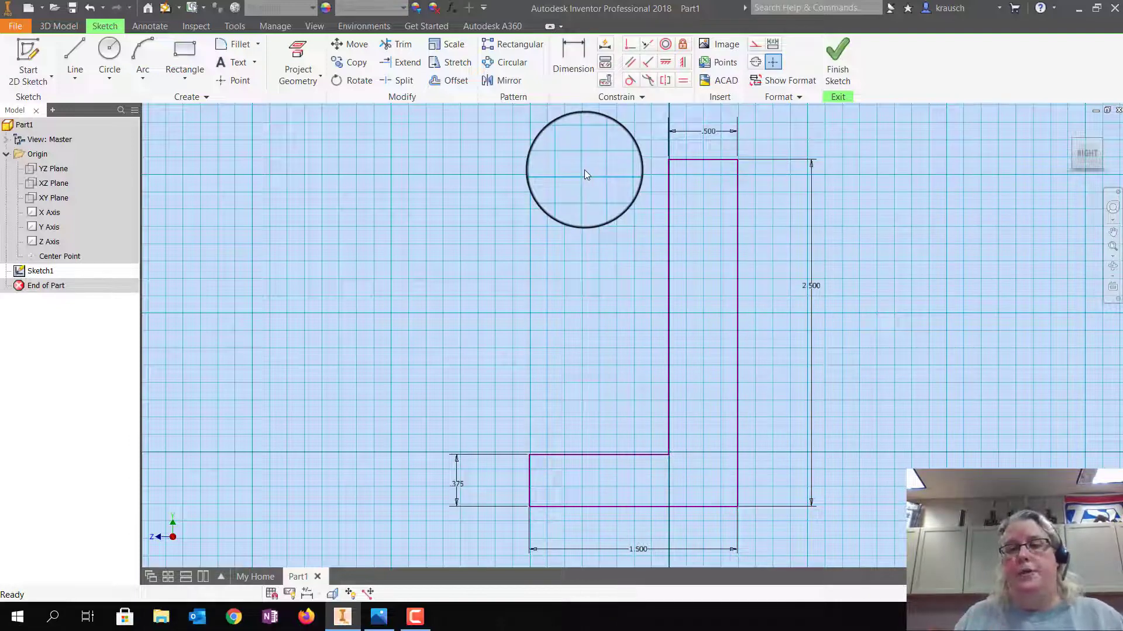
pyautogui.click(840, 63)
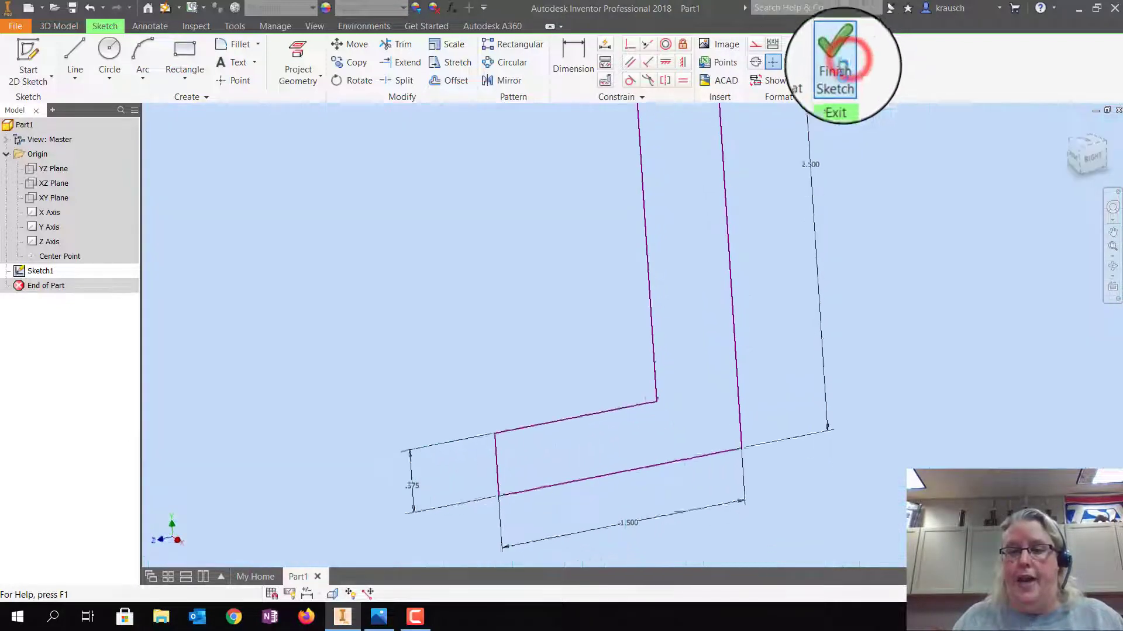
pyautogui.click(1111, 248)
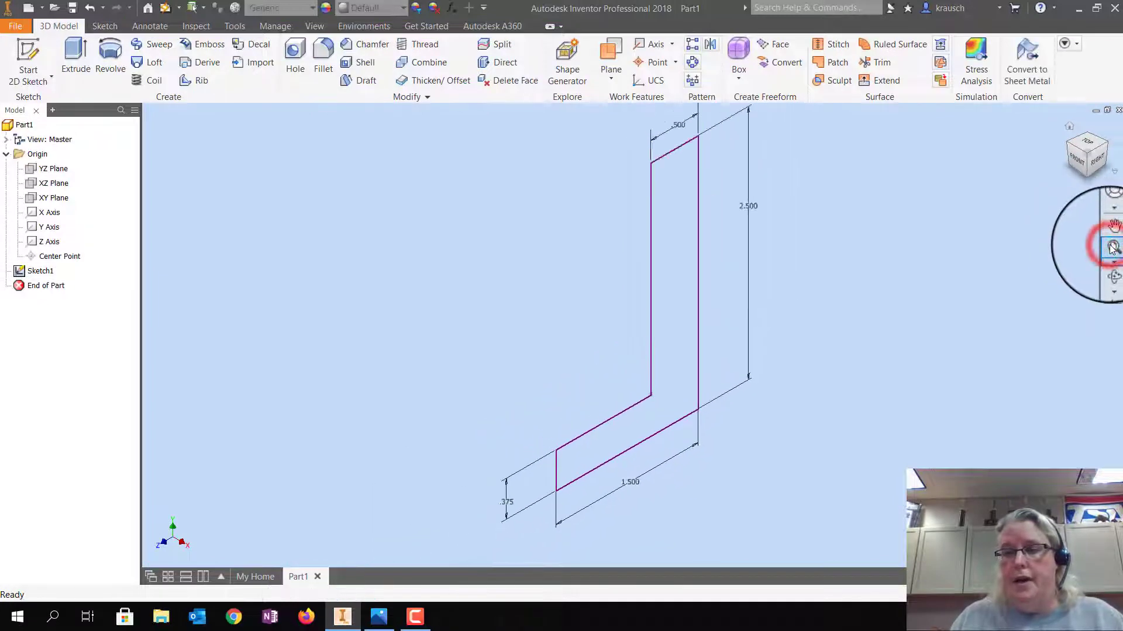
pyautogui.click(378, 617)
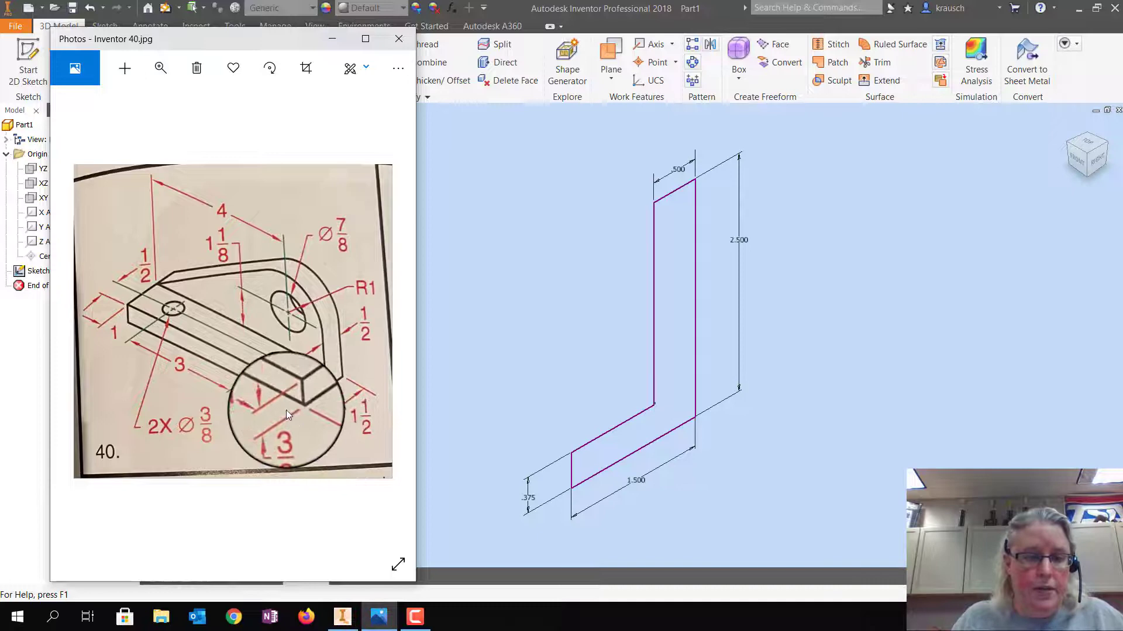
pyautogui.click(294, 391)
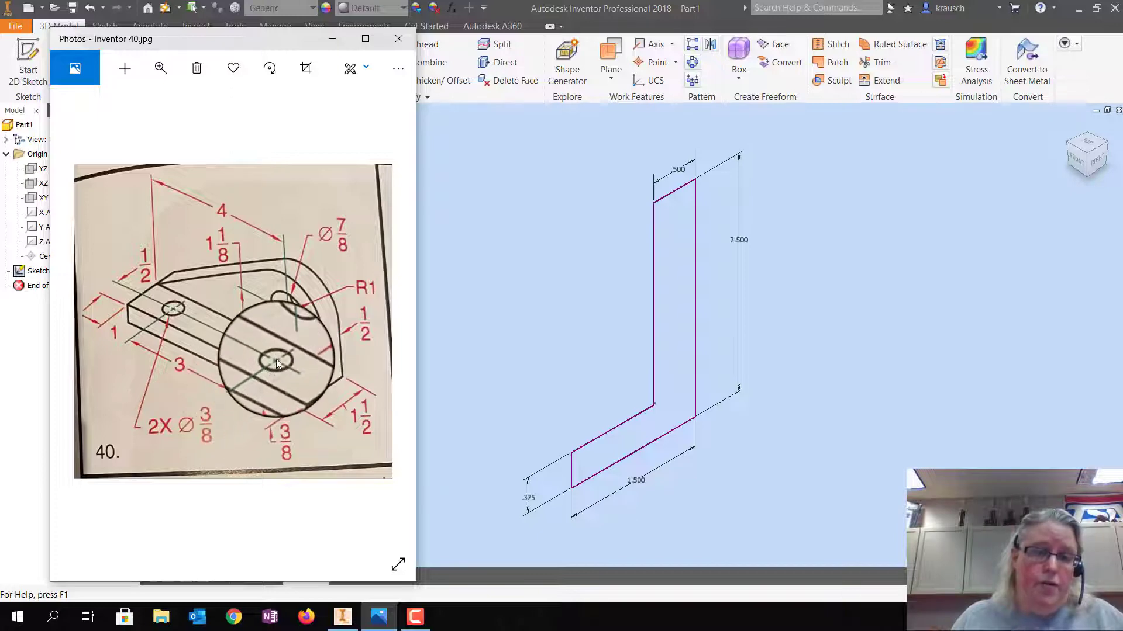
pyautogui.click(276, 359)
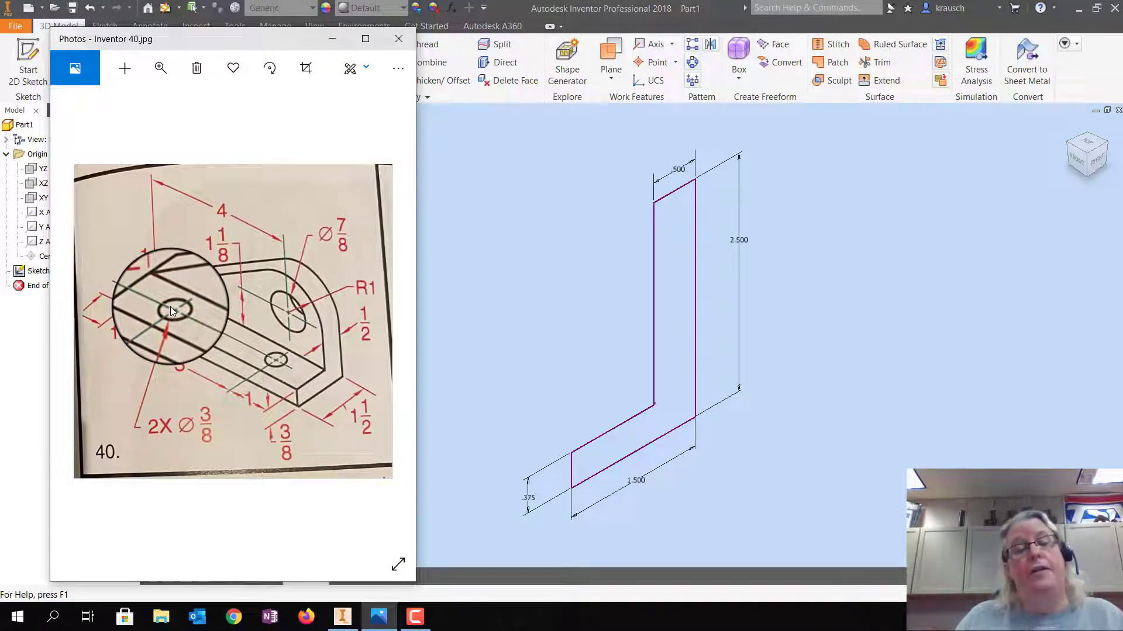
pyautogui.click(127, 300)
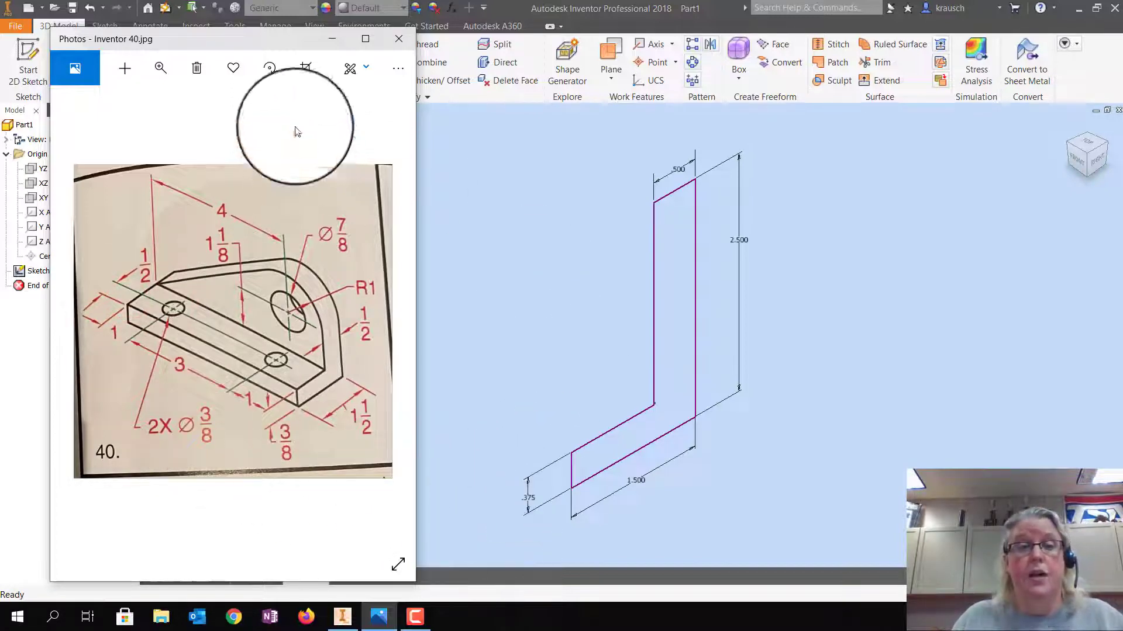
pyautogui.click(332, 39)
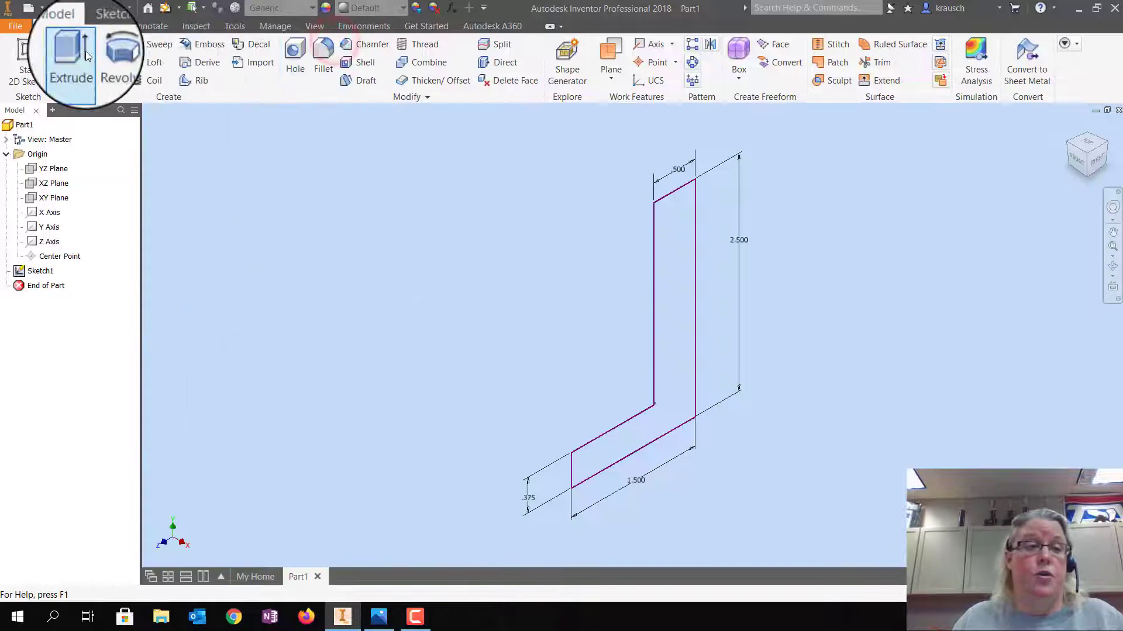
# - Extrude the L-profile 5 in into a solid, then check front and isometric views
pyautogui.click(85, 55)
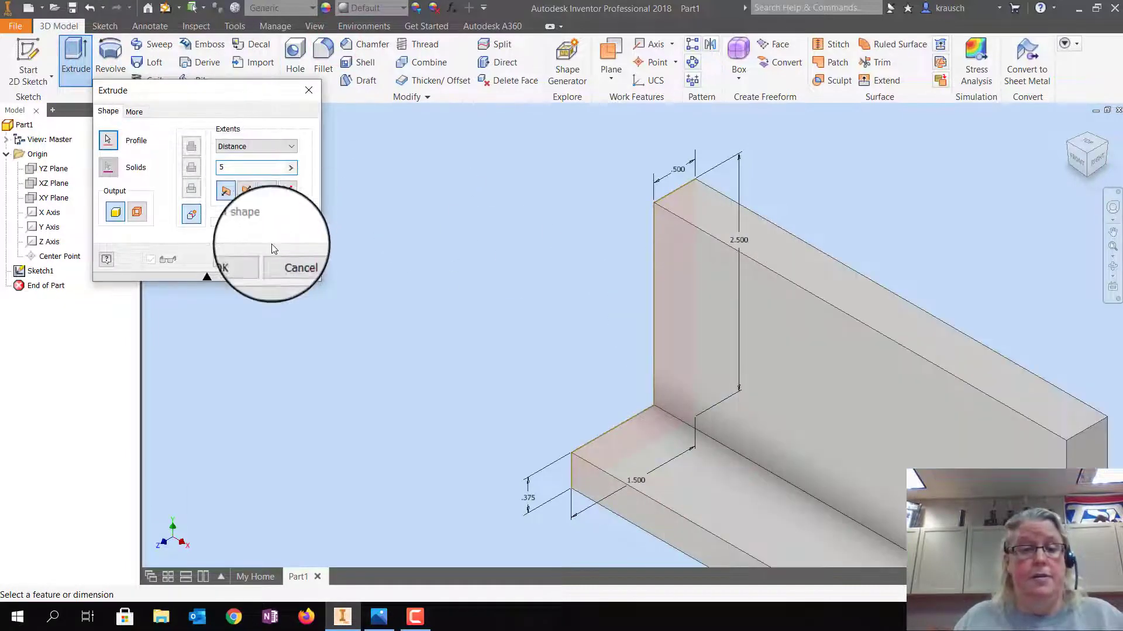
pyautogui.click(235, 260)
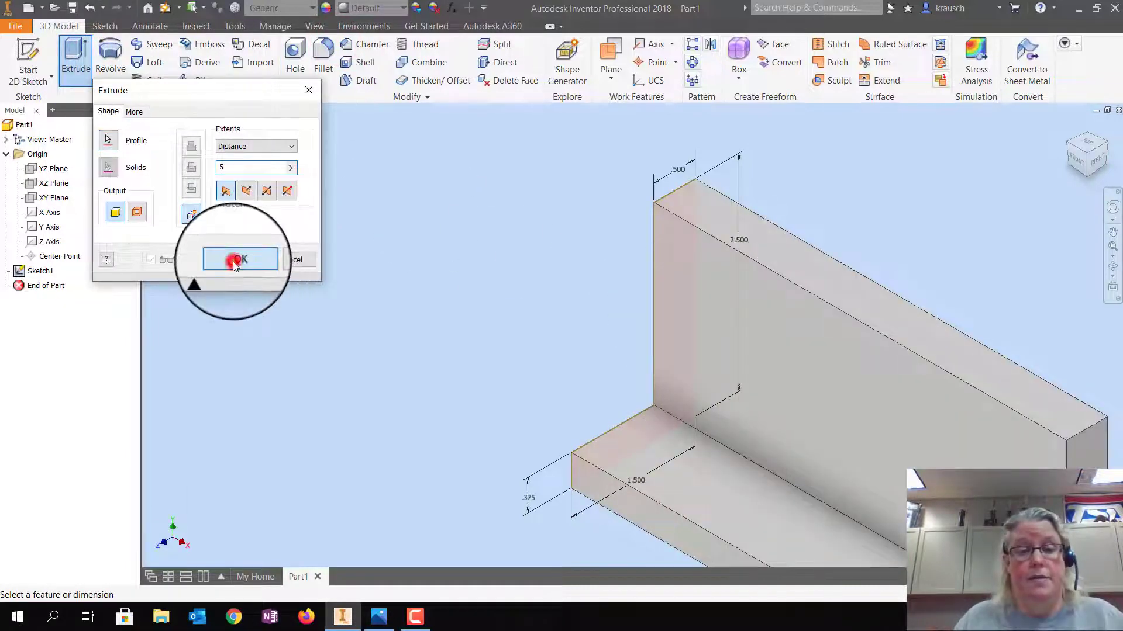
pyautogui.click(1077, 166)
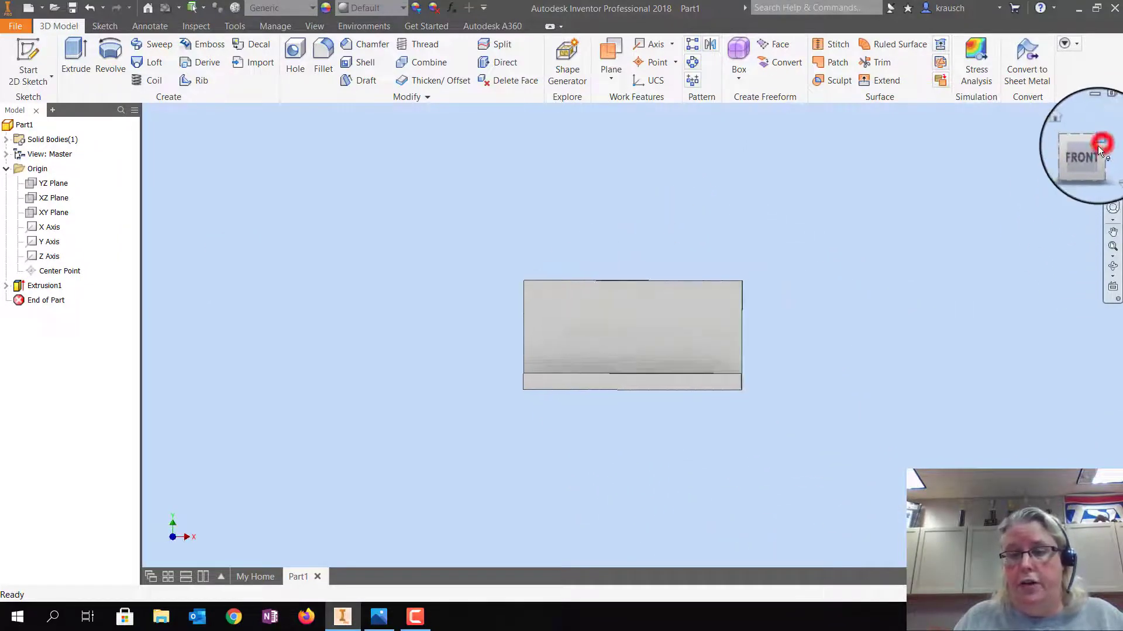
pyautogui.click(1097, 146)
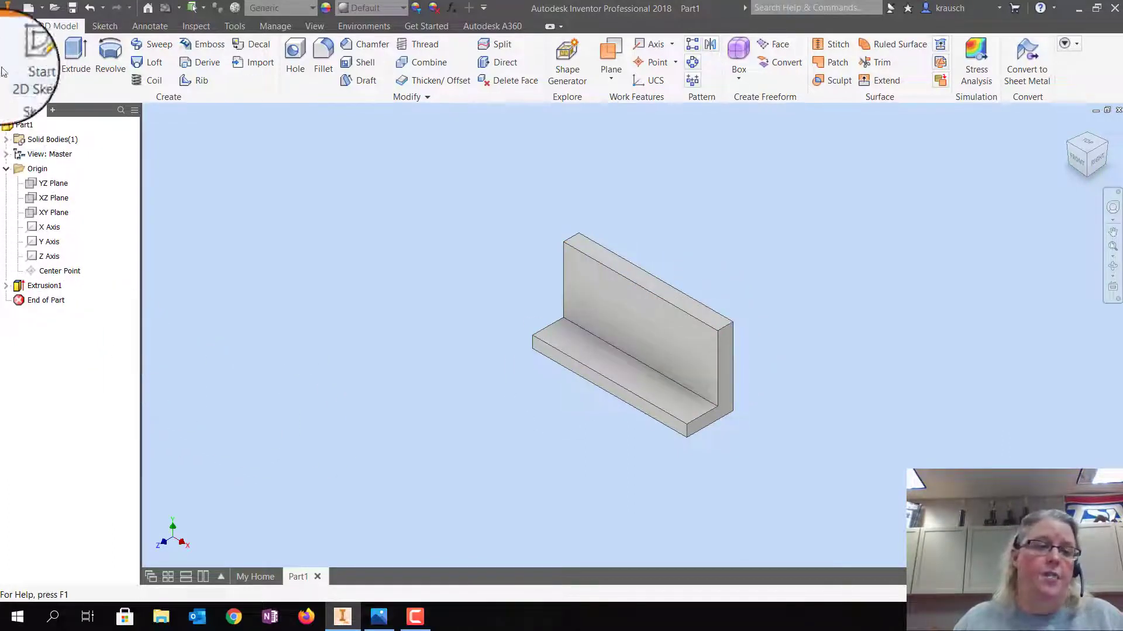
pyautogui.click(36, 56)
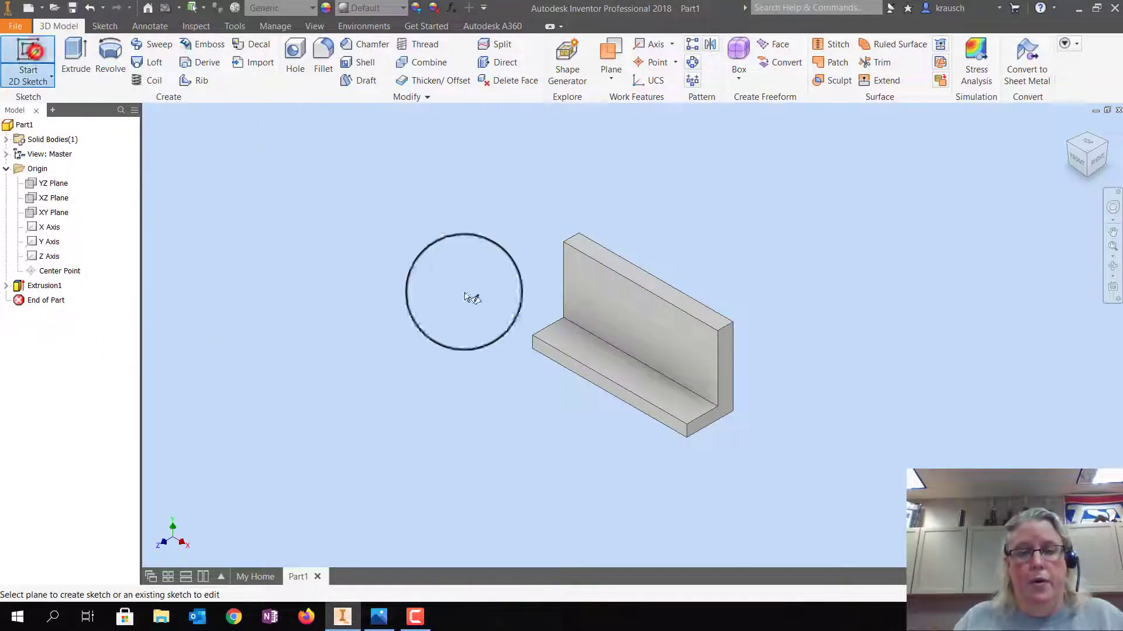
pyautogui.click(614, 305)
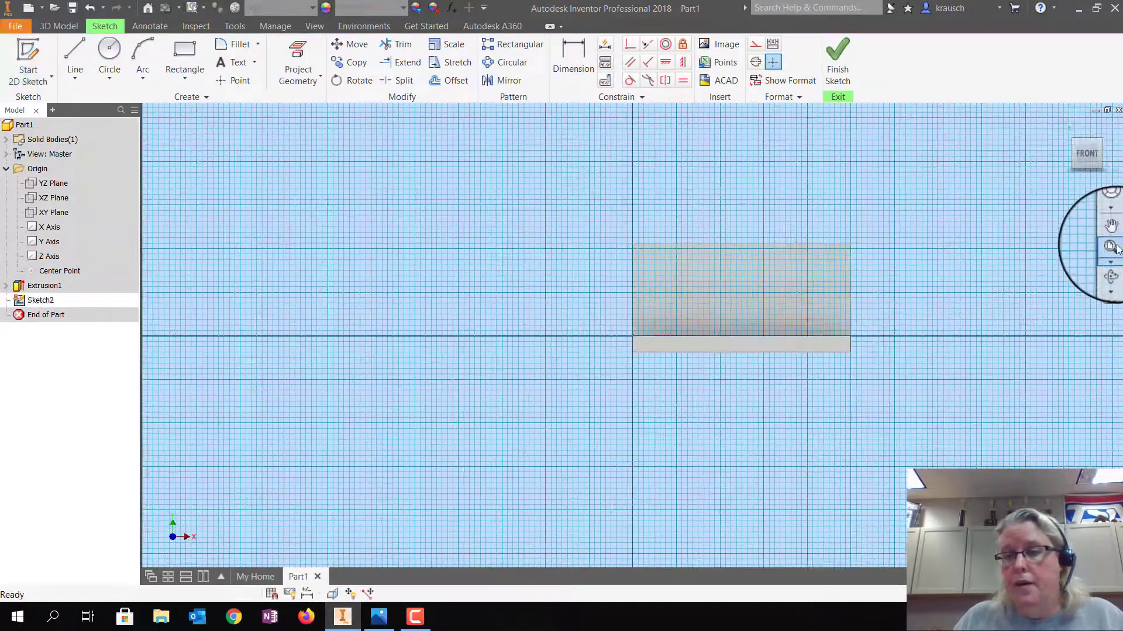
pyautogui.click(1110, 229)
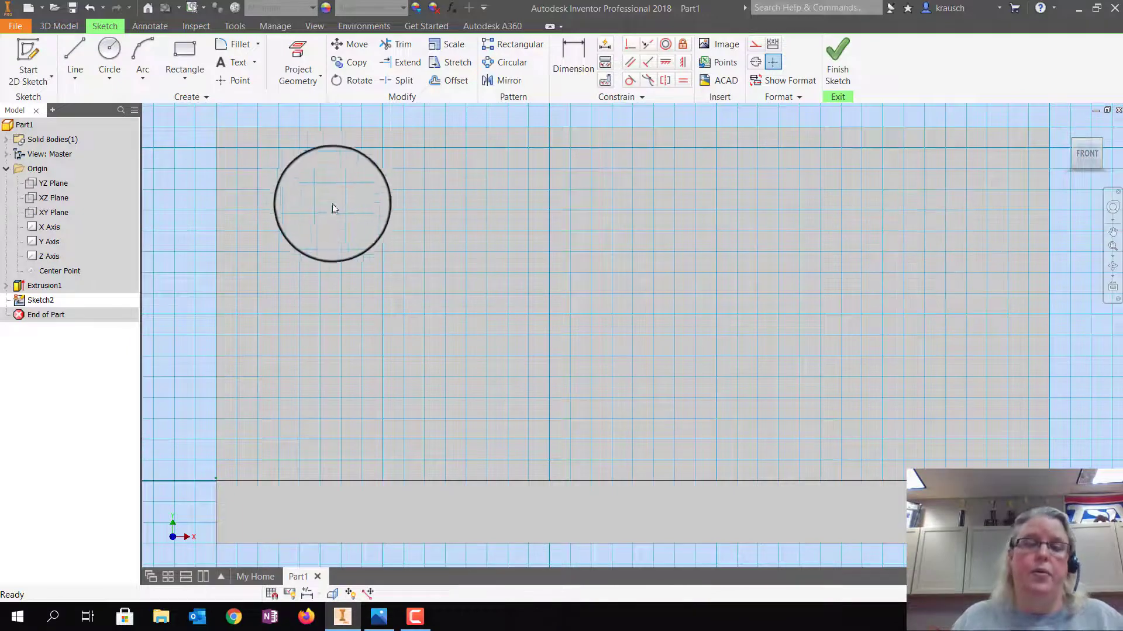
pyautogui.click(292, 77)
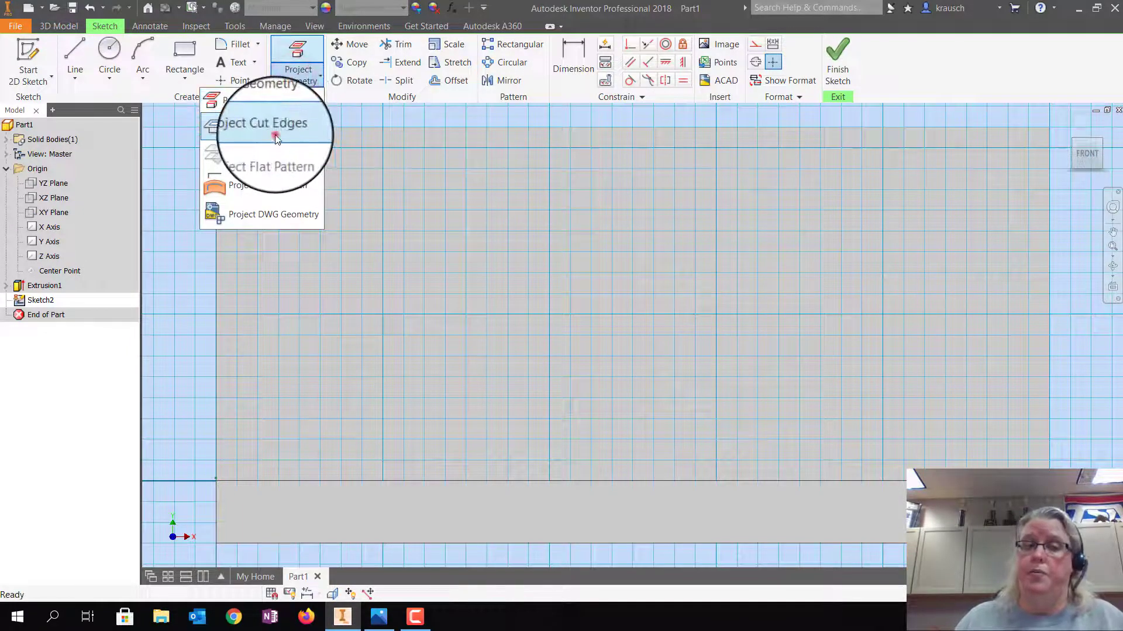
pyautogui.click(275, 135)
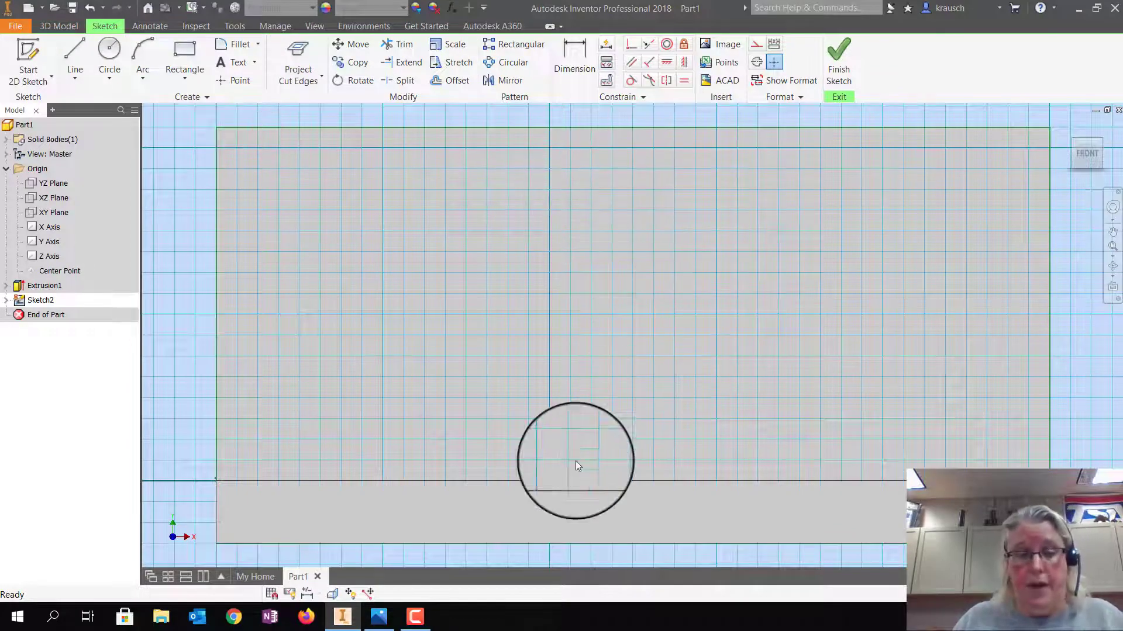
pyautogui.click(75, 53)
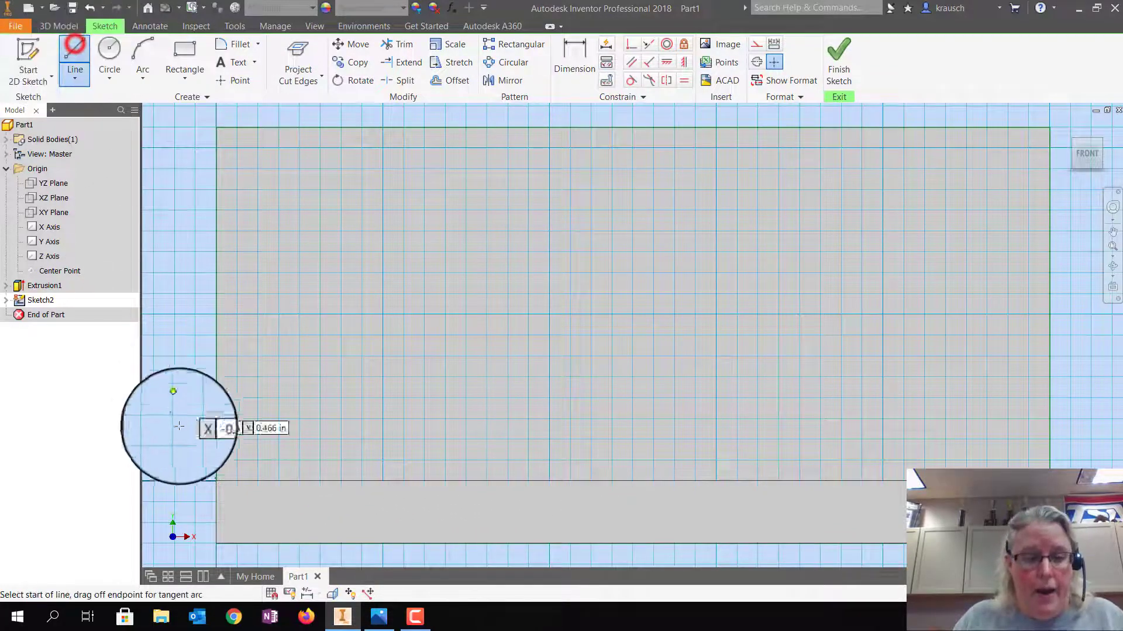
pyautogui.click(216, 481)
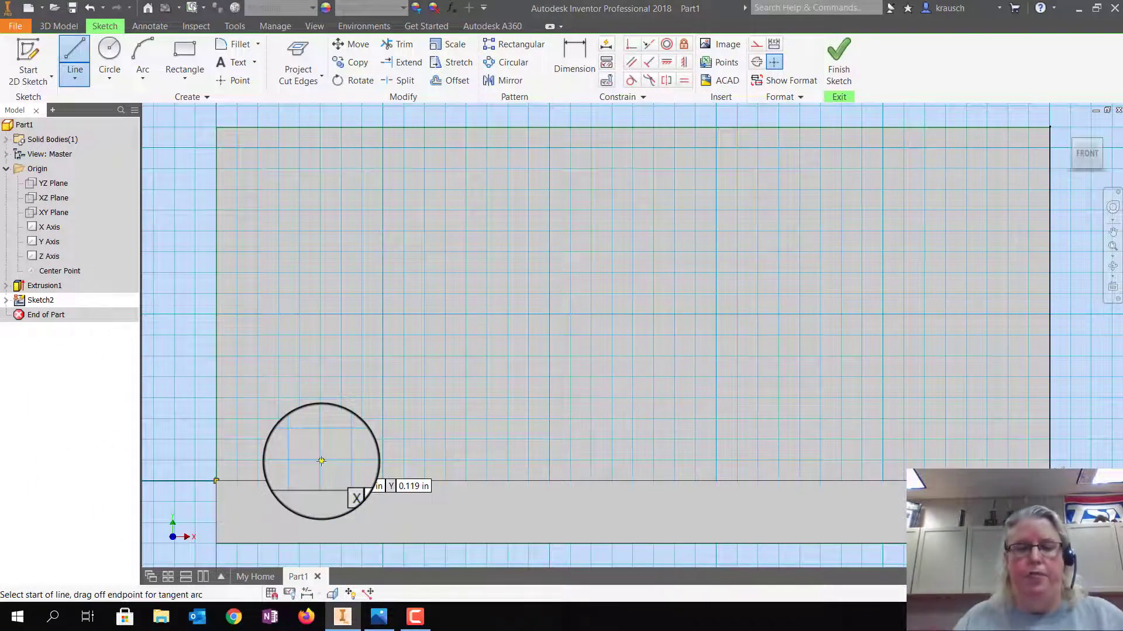
# - Bring up the Inventor 40.jpg drawing in Photos to check the R1 radius callout
pyautogui.click(375, 620)
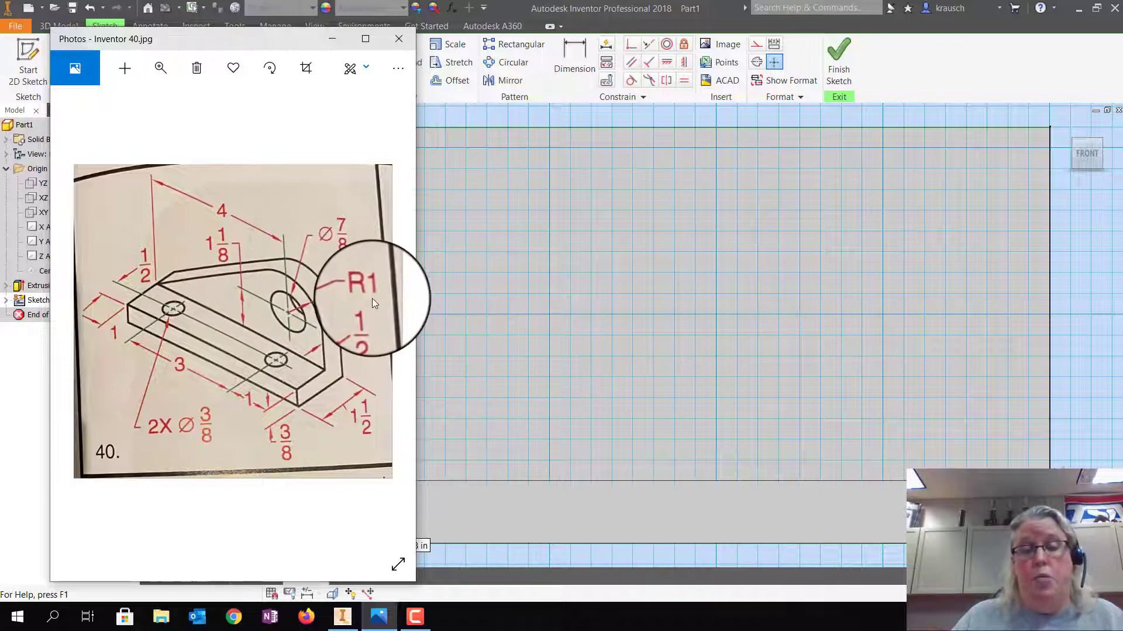
# - Draw a center-point circle on the face and dimension its diameter as 2
pyautogui.click(332, 40)
pyautogui.click(106, 79)
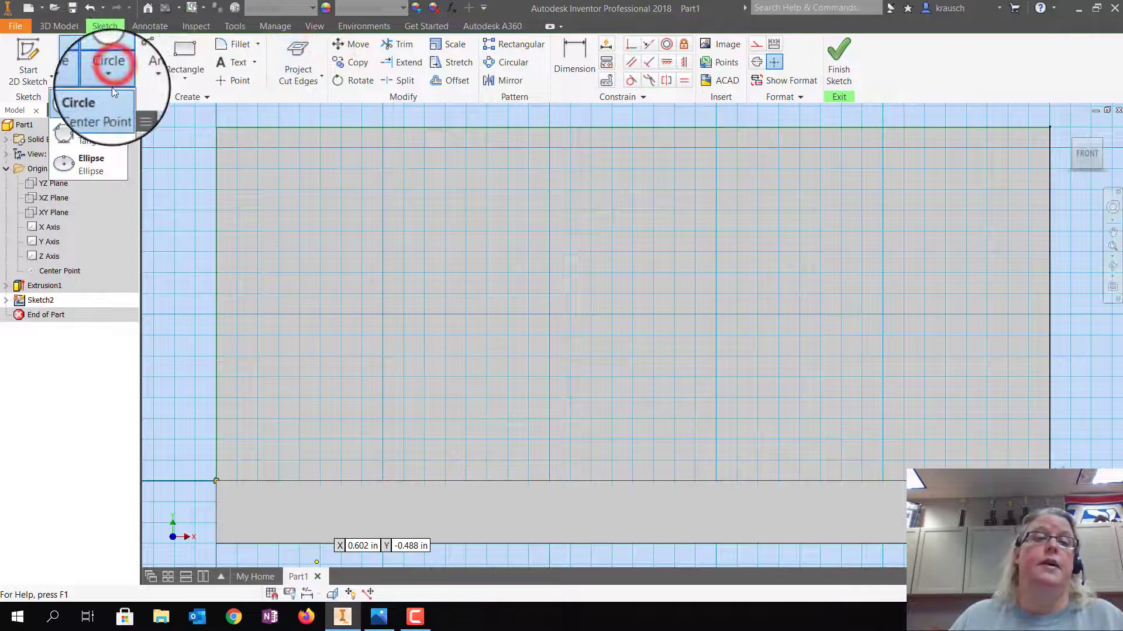
pyautogui.click(113, 92)
pyautogui.click(734, 265)
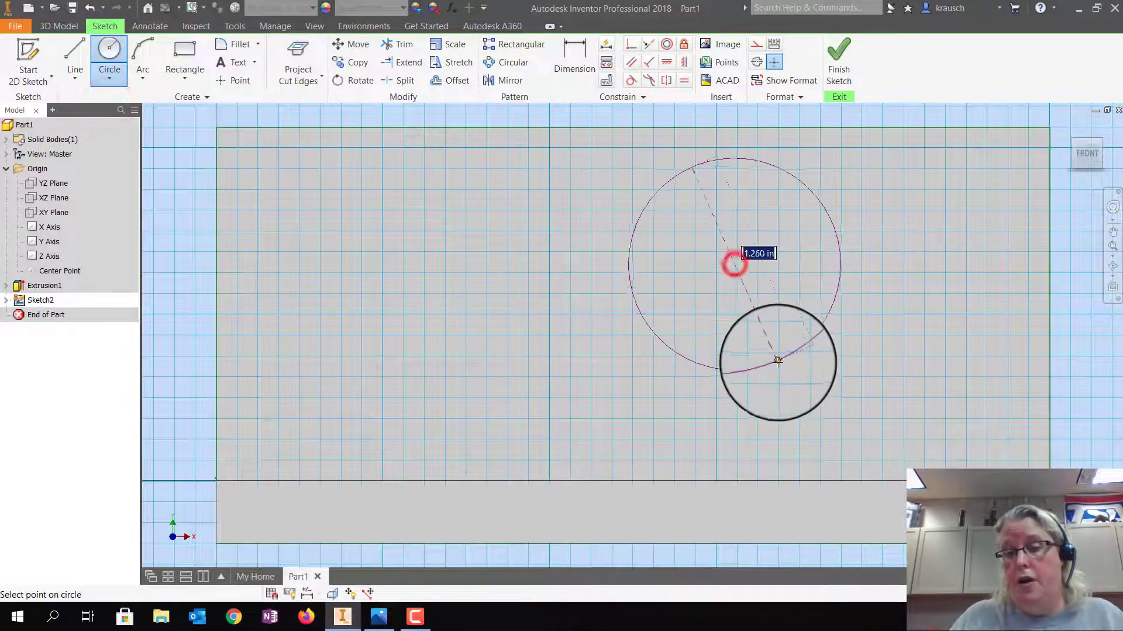
pyautogui.click(778, 387)
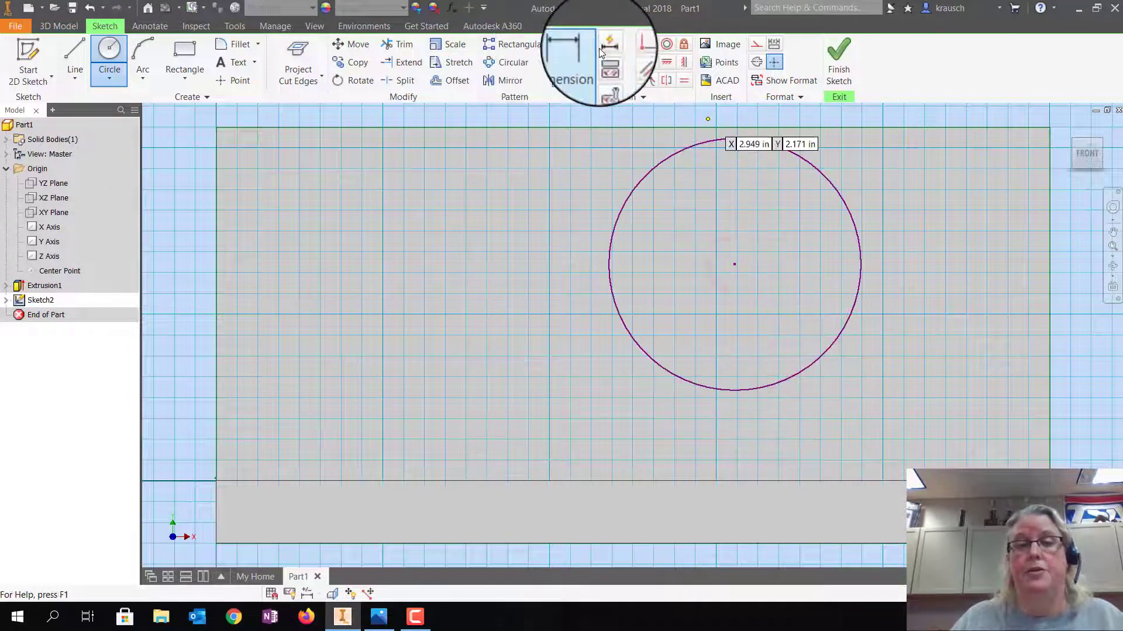
pyautogui.click(578, 53)
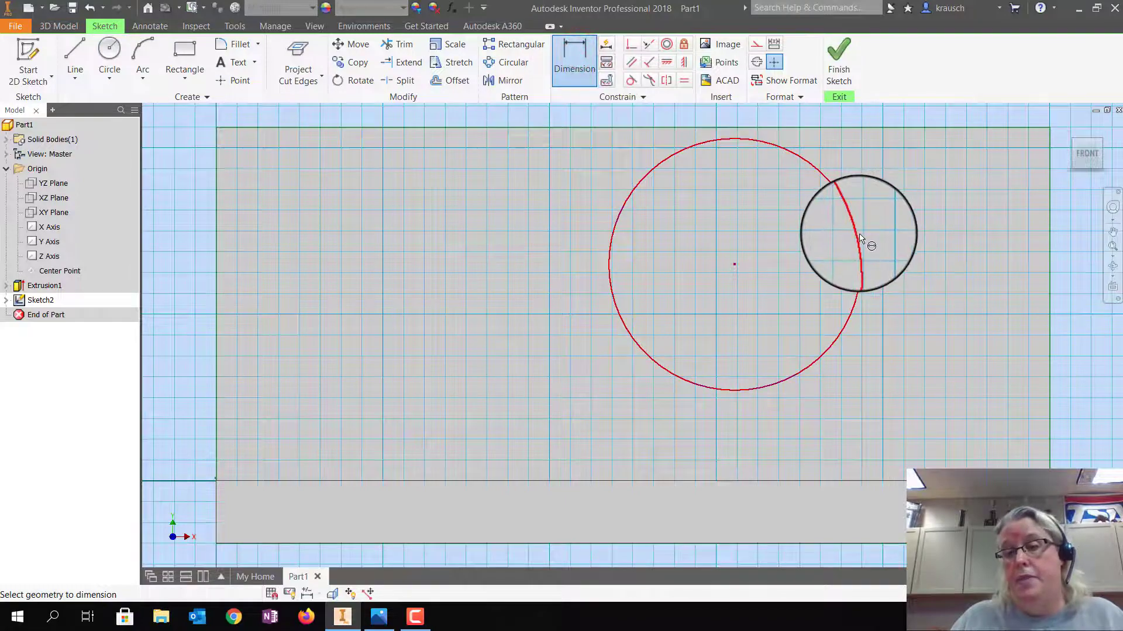
pyautogui.click(859, 238)
pyautogui.click(902, 227)
pyautogui.write('2')
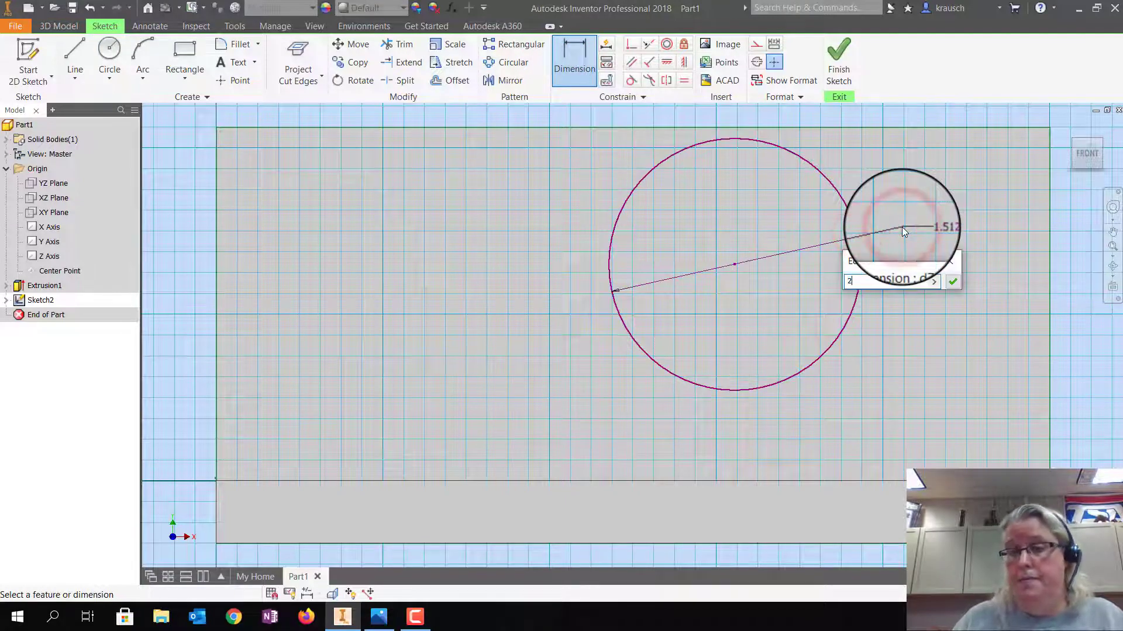
pyautogui.press('Return')
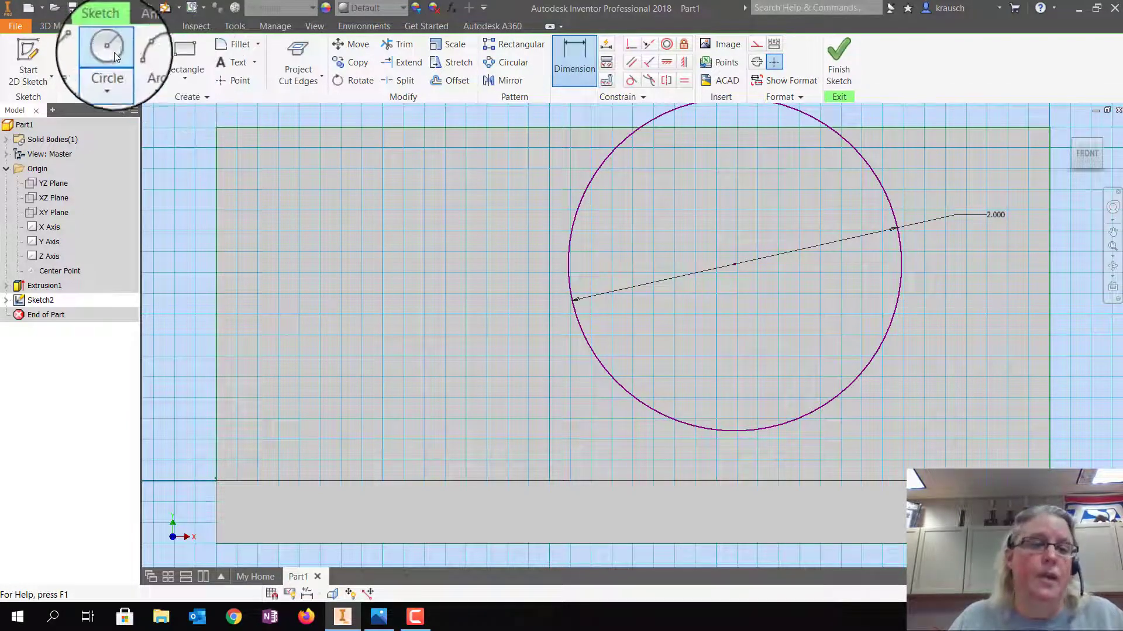
# - Locate the circle centre 1.125 above the bottom edge
pyautogui.click(378, 617)
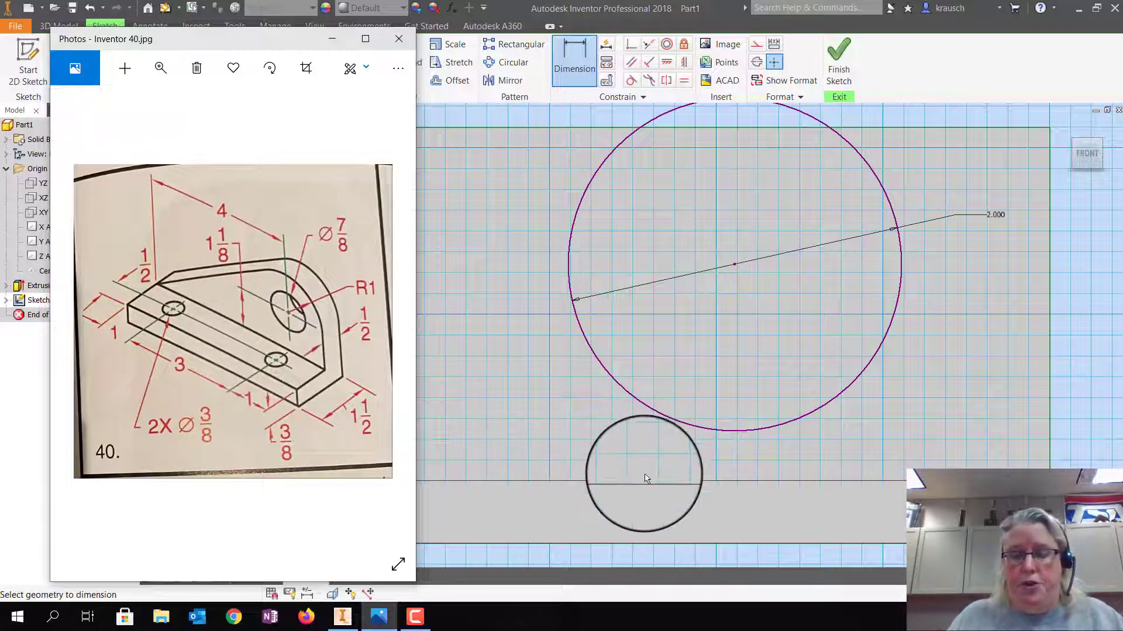
pyautogui.click(332, 39)
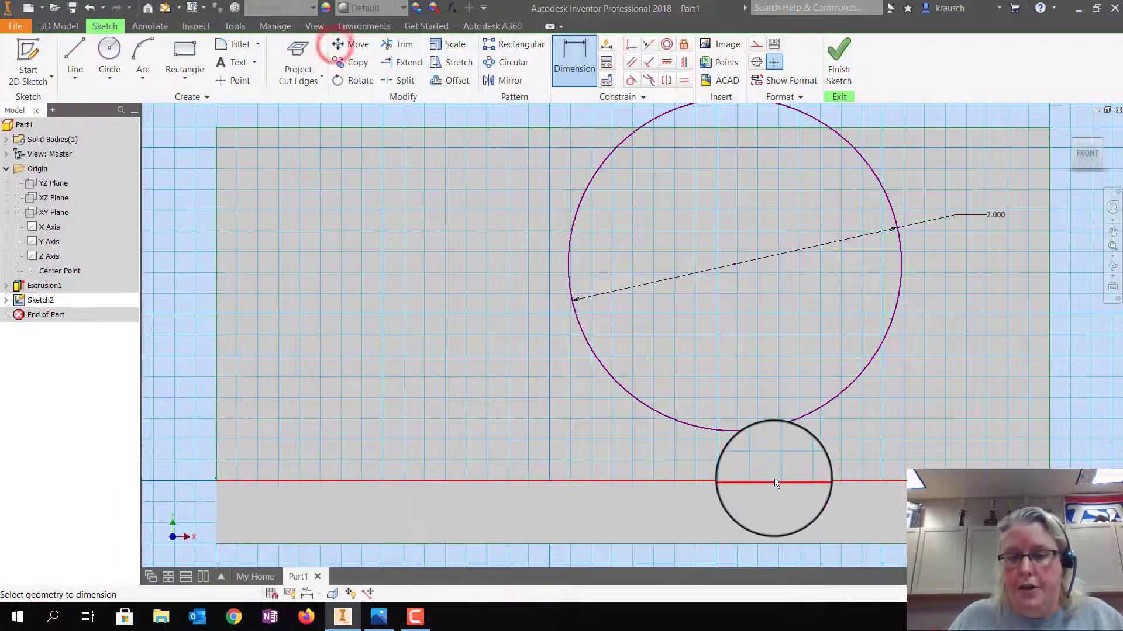
pyautogui.click(770, 479)
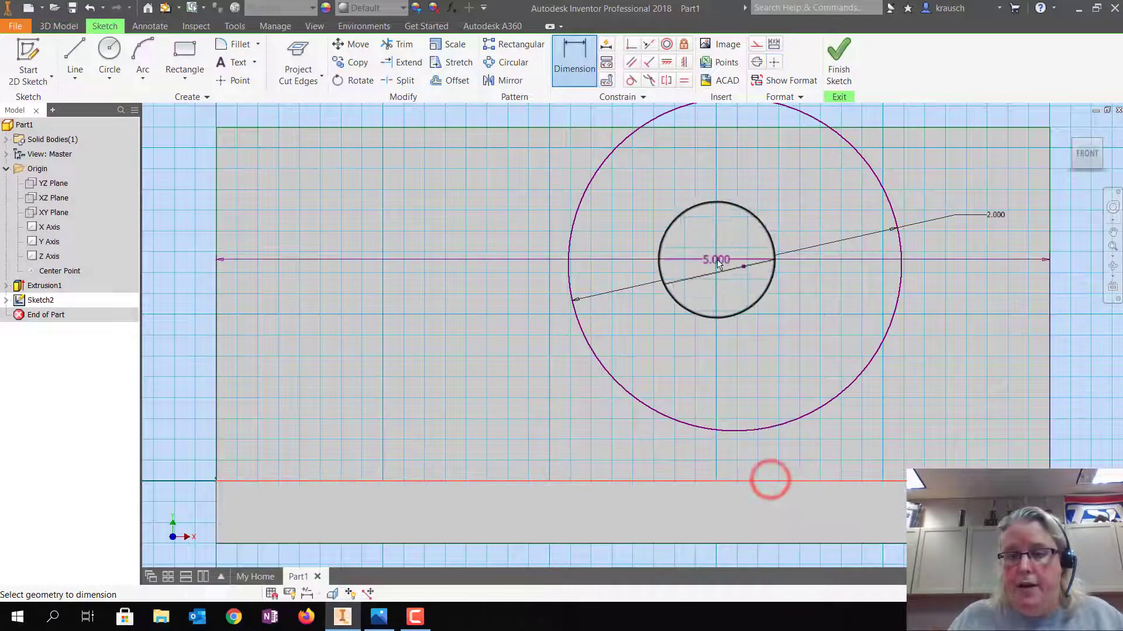
pyautogui.click(736, 264)
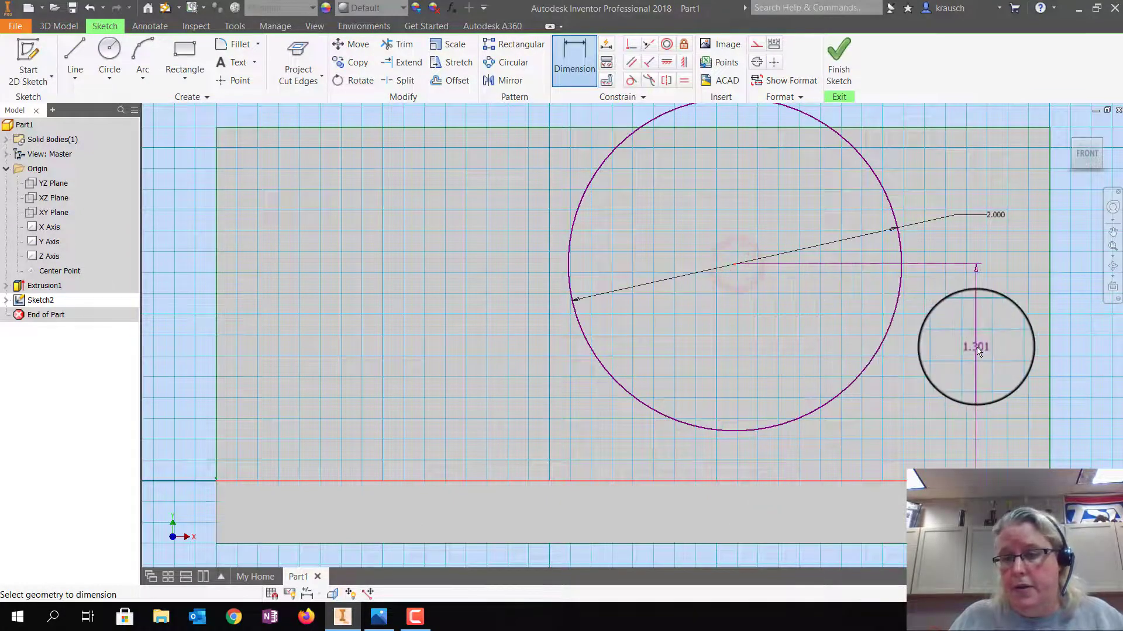
pyautogui.click(977, 350)
pyautogui.write('1')
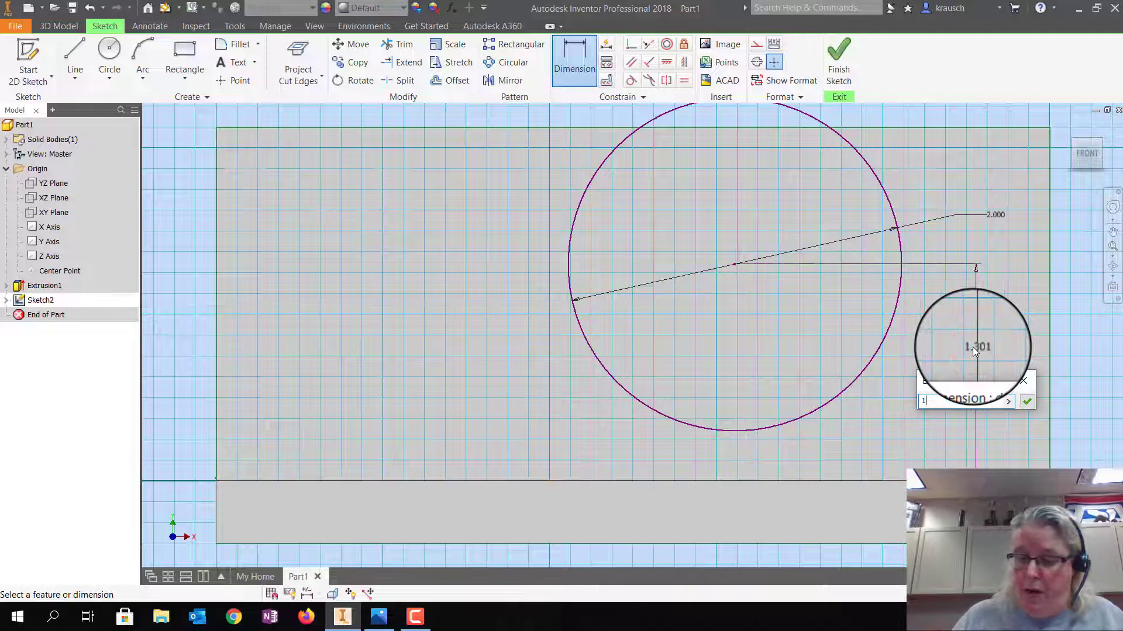
pyautogui.write('.125')
pyautogui.press('Return')
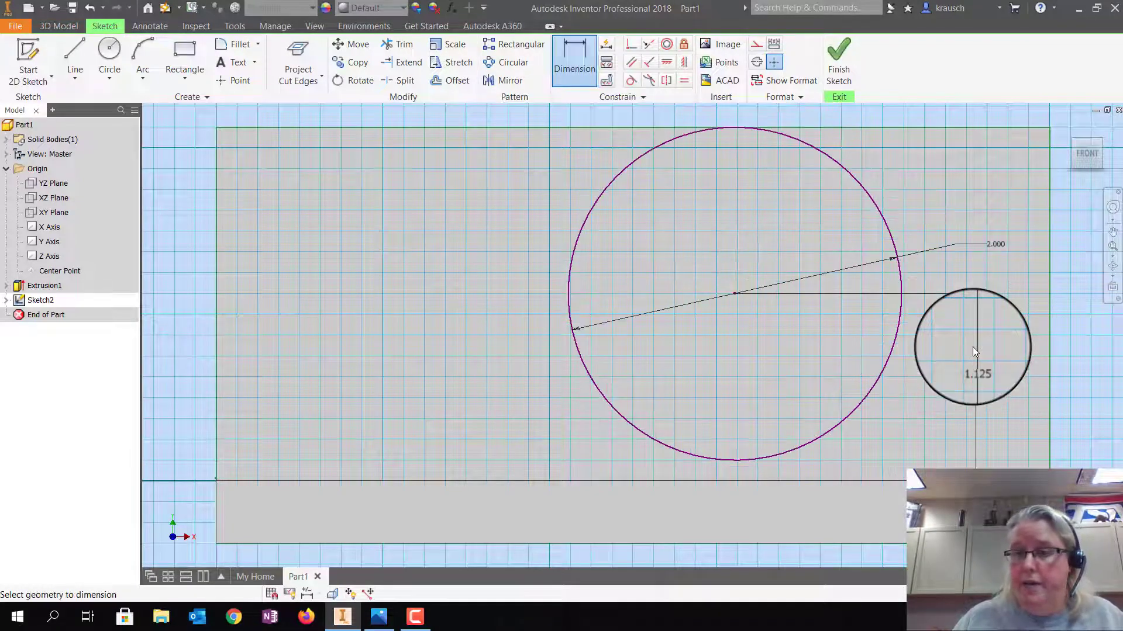
# - Locate the circle centre 4 from the face's left edge
pyautogui.moveTo(672, 410)
pyautogui.mouseDown()
pyautogui.moveTo(240, 261)
pyautogui.moveTo(218, 325)
pyautogui.mouseUp()
pyautogui.moveTo(630, 325); pyautogui.dragTo(485, 299)
pyautogui.click(433, 293)
pyautogui.write('4')
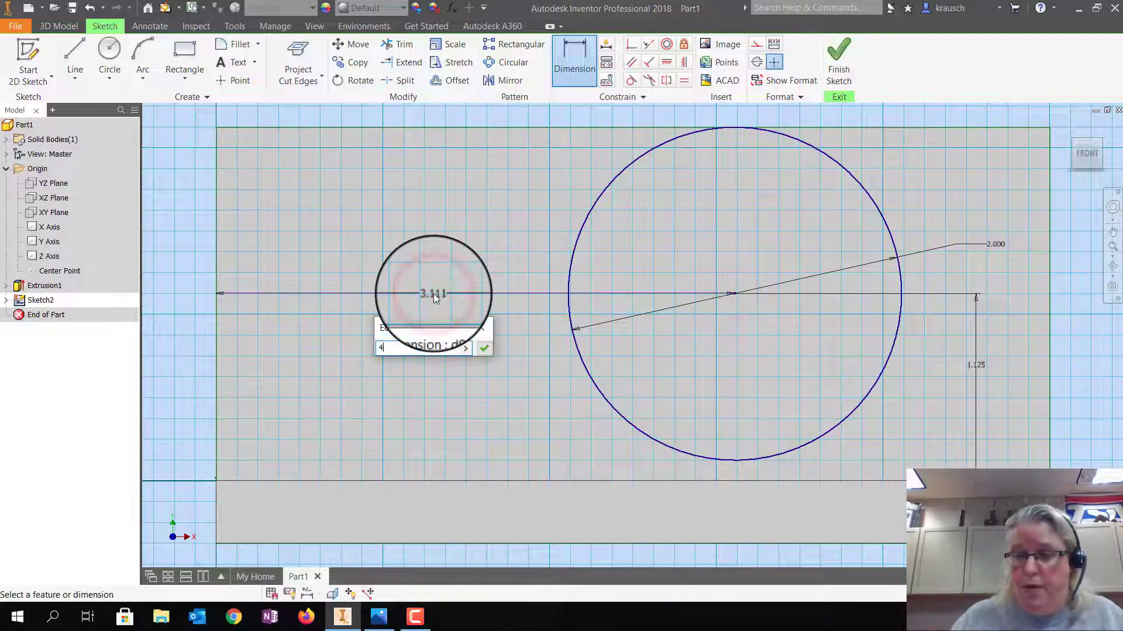
pyautogui.press('Return')
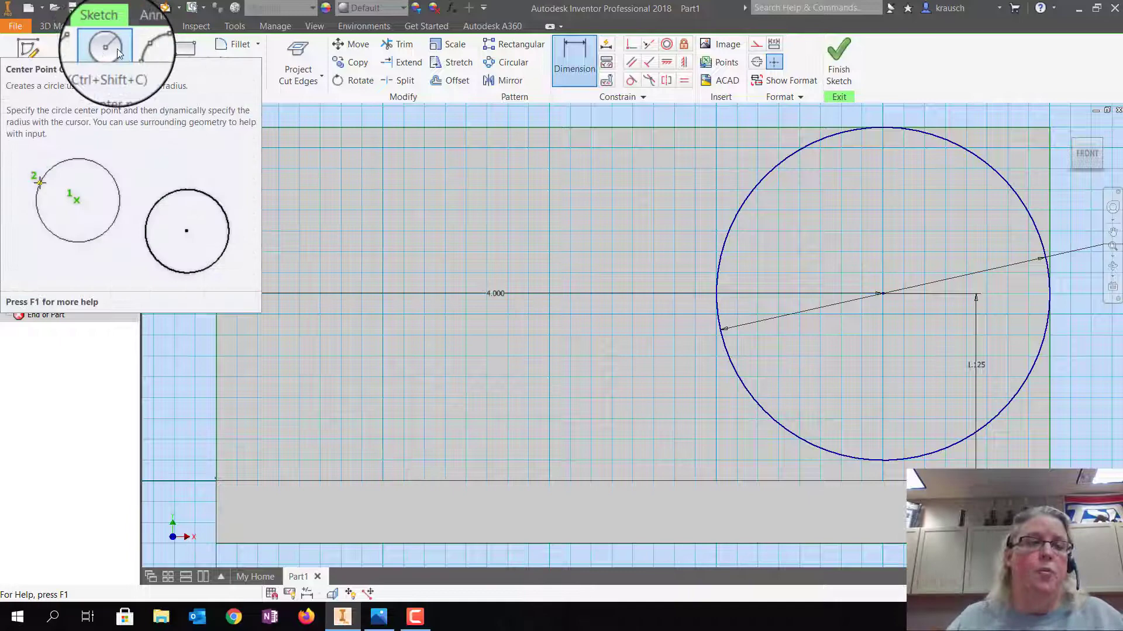
# - Draw a line from the face's lower-left corner to near the top of the circle
pyautogui.click(68, 49)
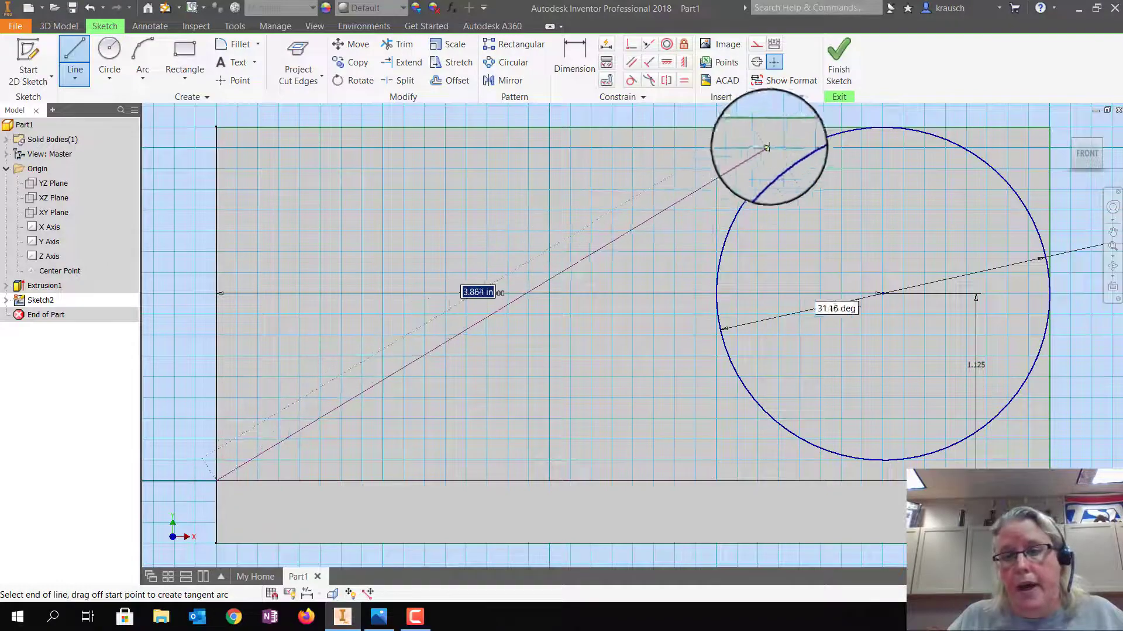
pyautogui.click(818, 133)
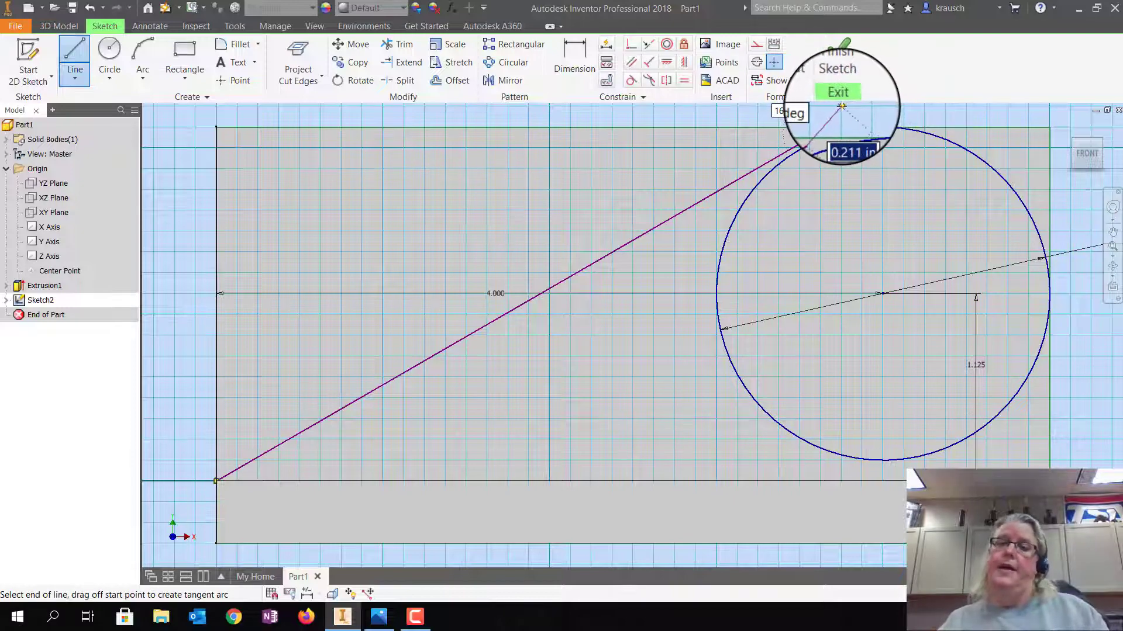
pyautogui.press('Escape')
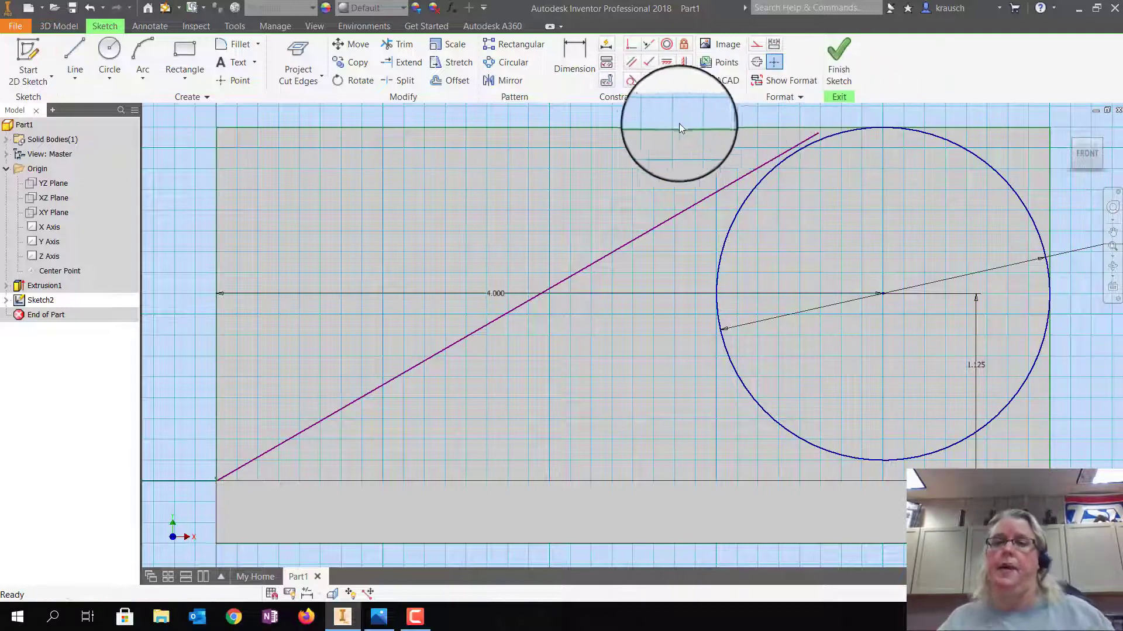
# - Constrain the slanted line tangent to the 2.000 circle
pyautogui.click(633, 82)
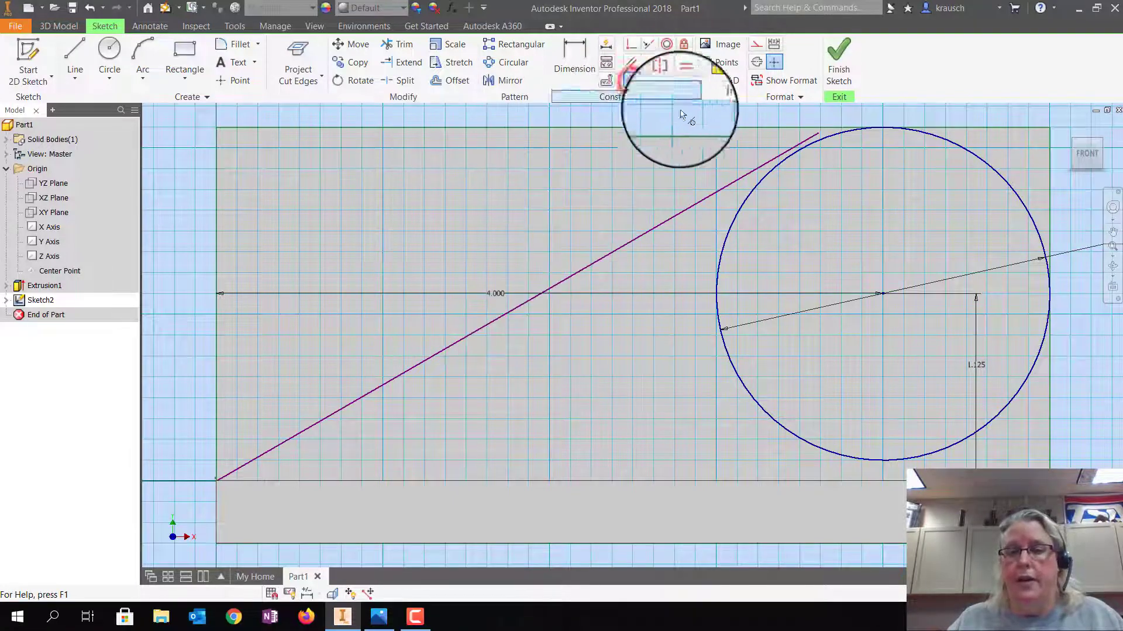
pyautogui.click(731, 186)
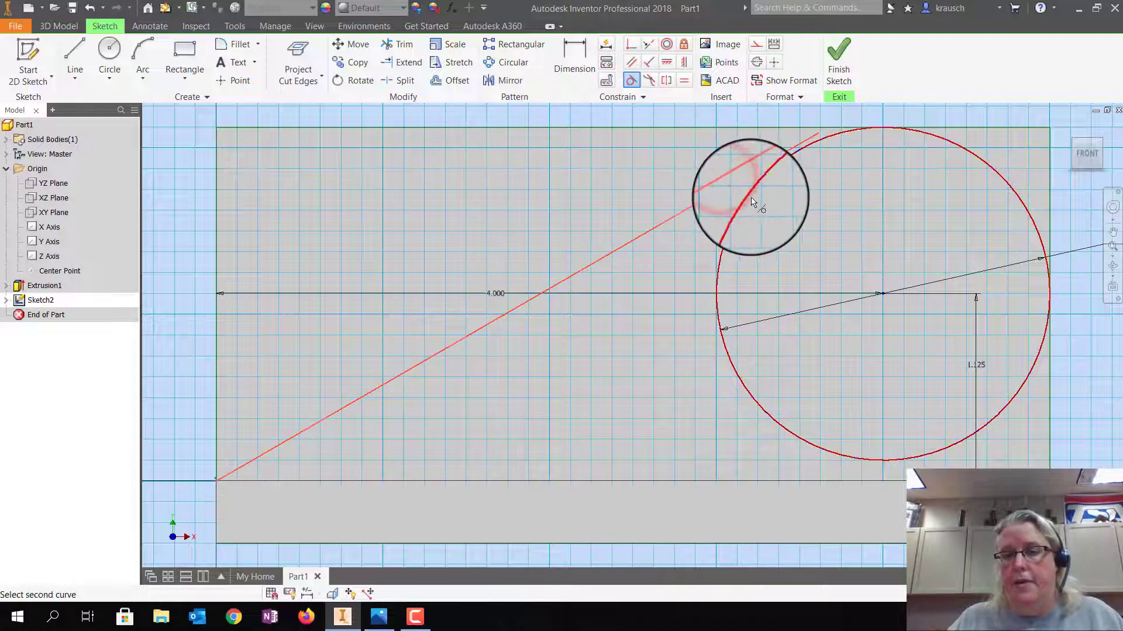
pyautogui.click(751, 197)
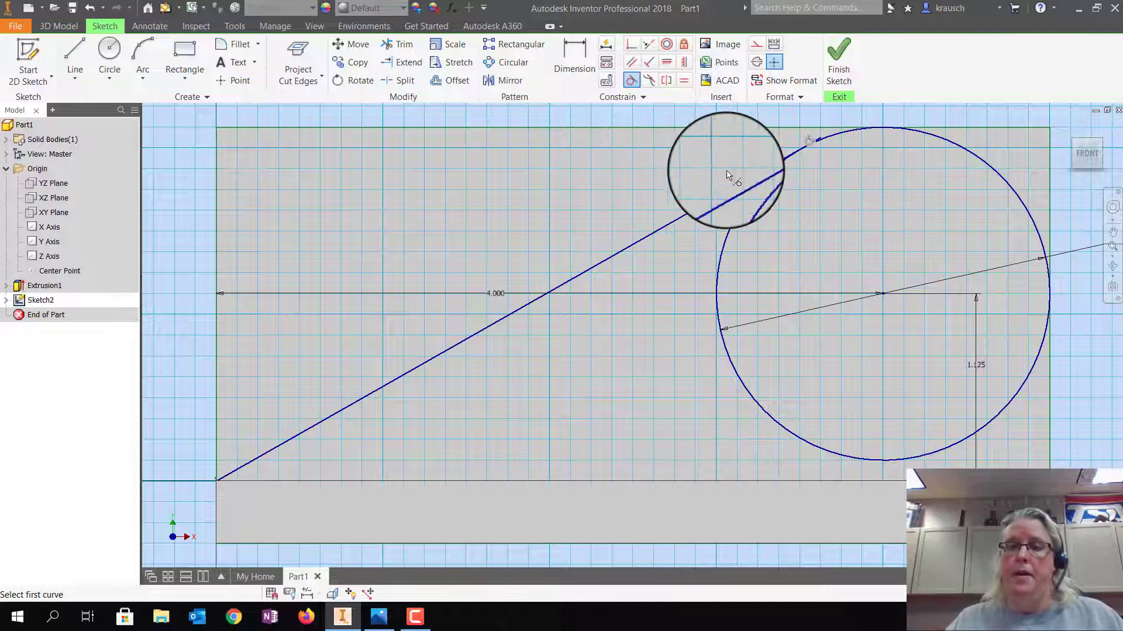
pyautogui.scroll(-2, 827, 150)
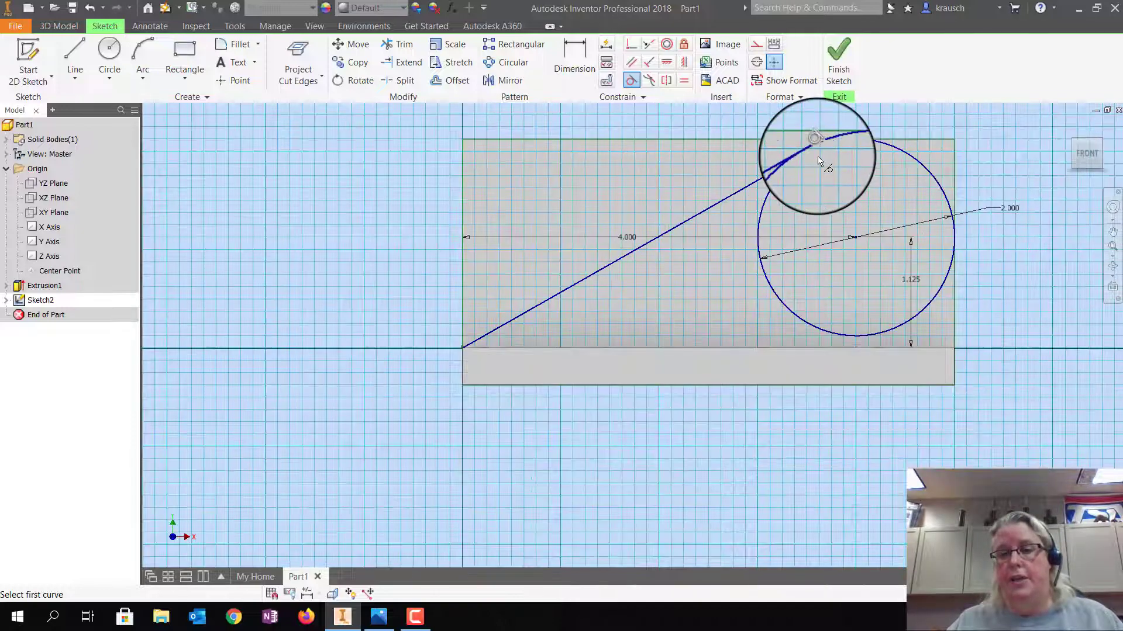
pyautogui.scroll(3, 819, 160)
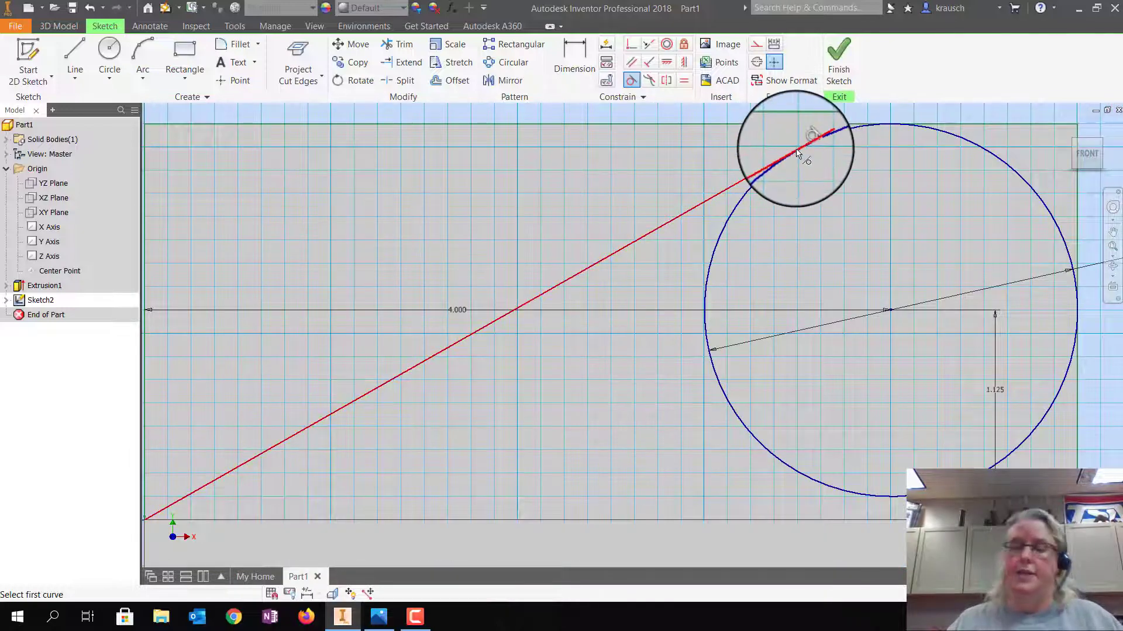
pyautogui.scroll(-2, 759, 198)
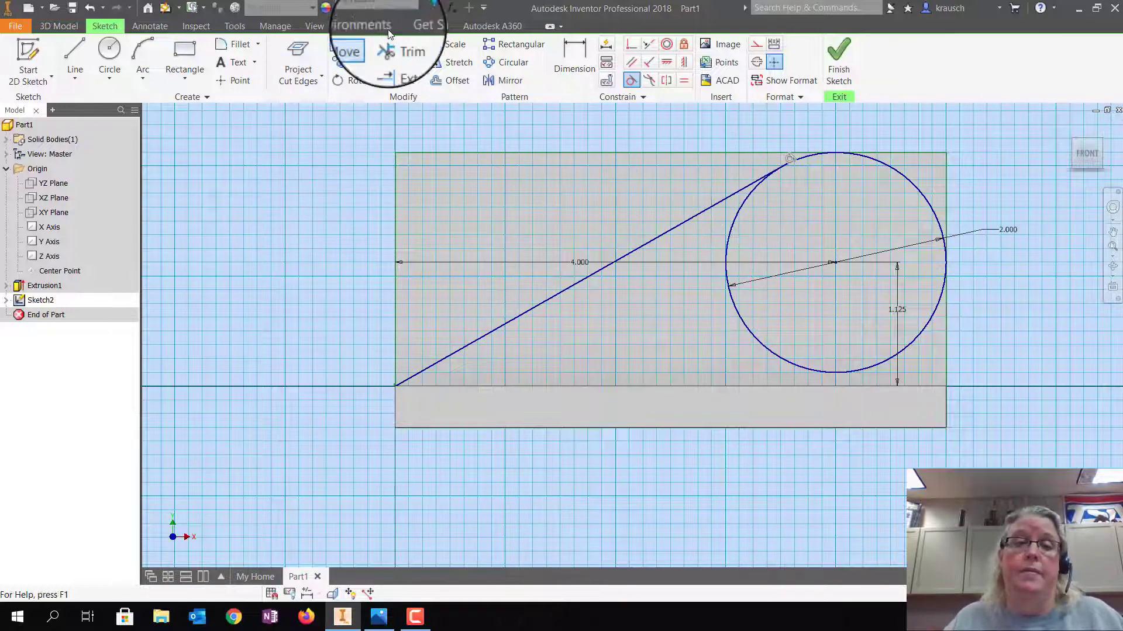
# - Trim Sketch2's circle to an arc meeting the tangent line, check the reference, and finish the sketch
pyautogui.click(403, 47)
pyautogui.scroll(3, 798, 167)
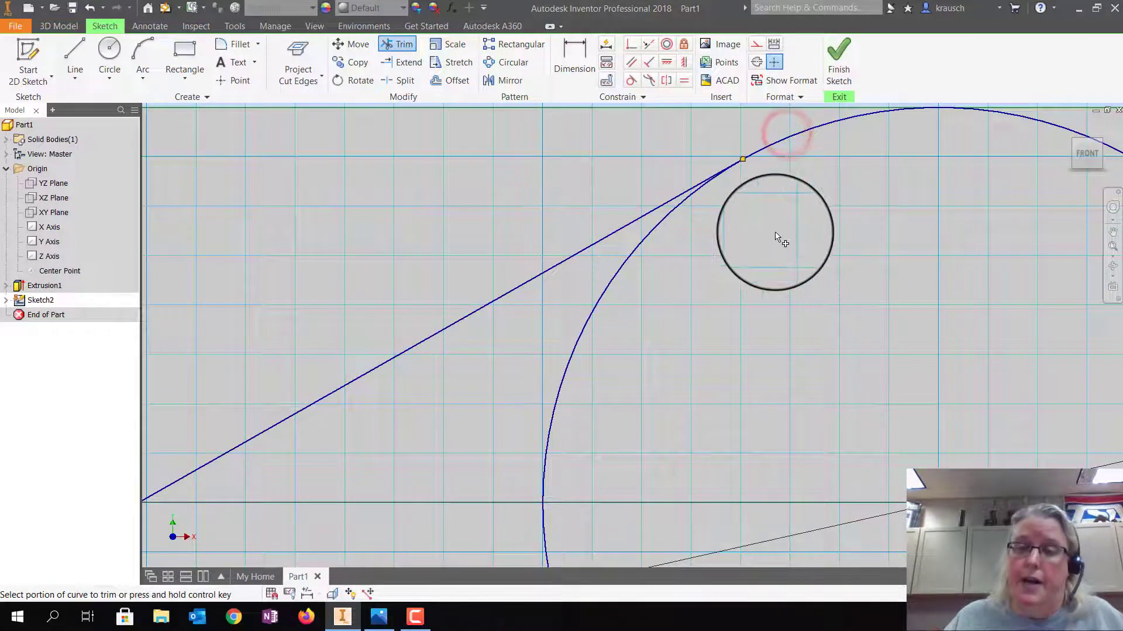
pyautogui.scroll(-3, 777, 238)
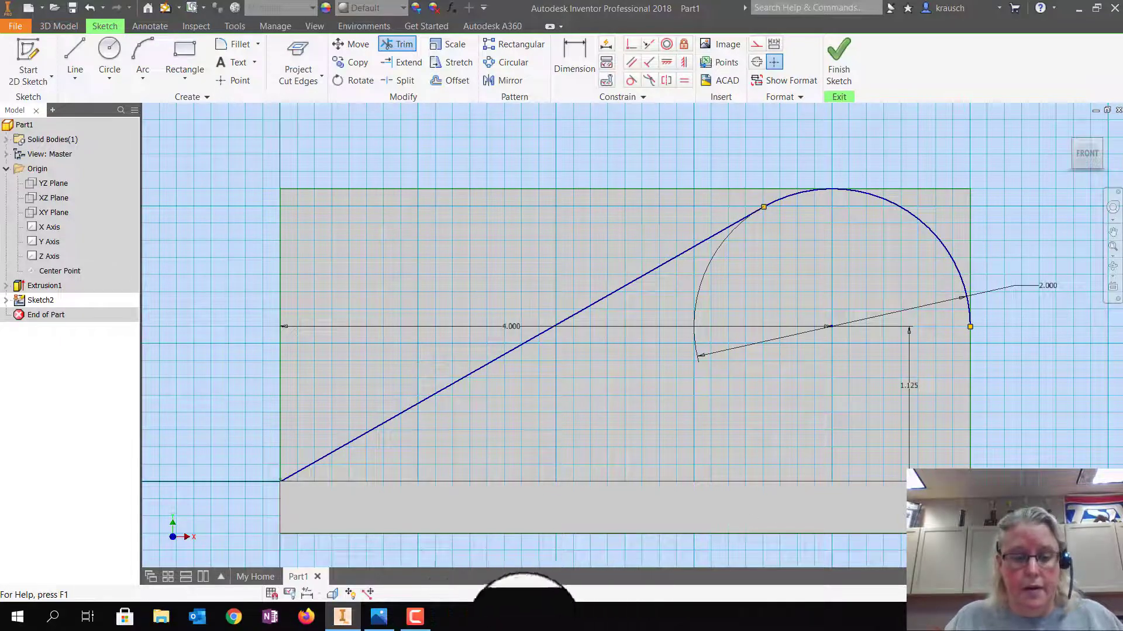
pyautogui.click(374, 620)
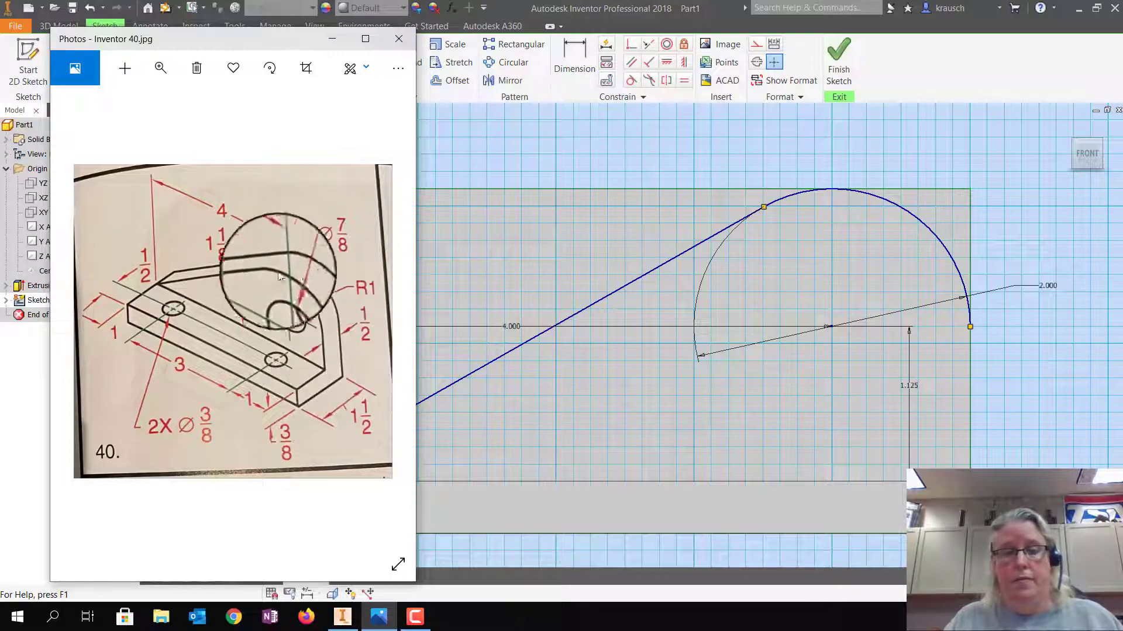
pyautogui.click(332, 38)
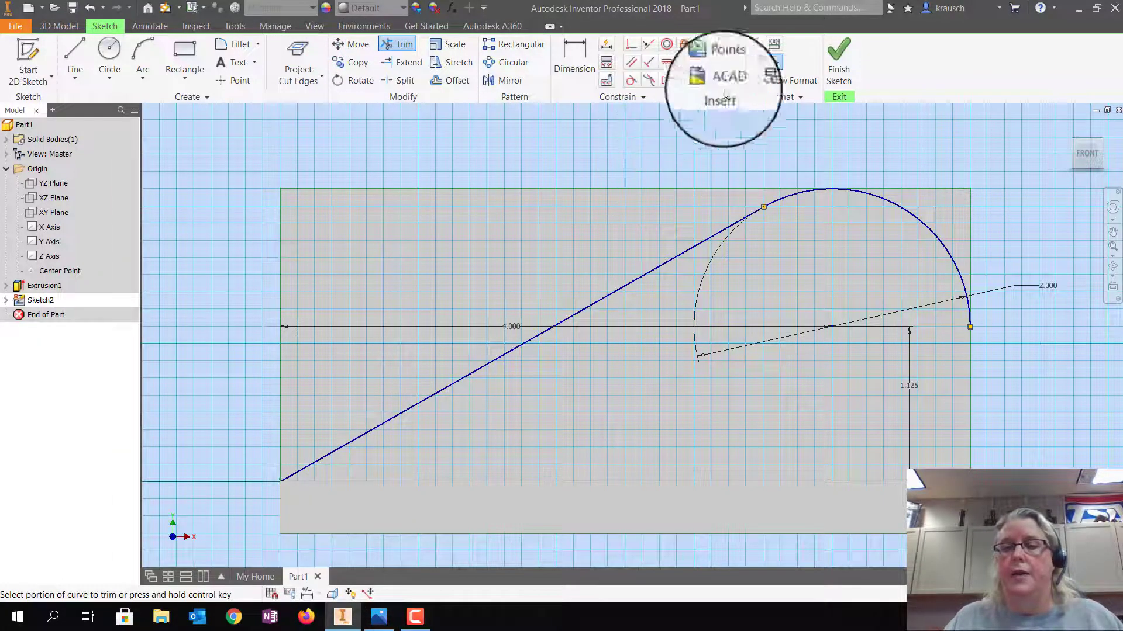
pyautogui.click(834, 60)
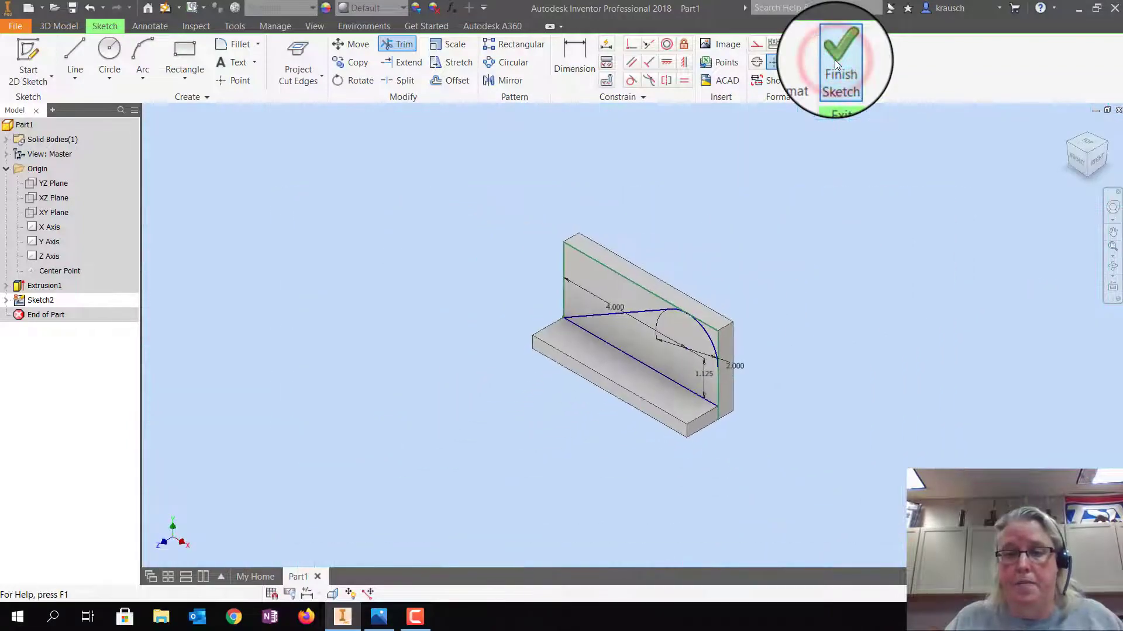
# - Extrude Sketch2's profile as a reversed cut with All extents through the bracket
pyautogui.click(69, 48)
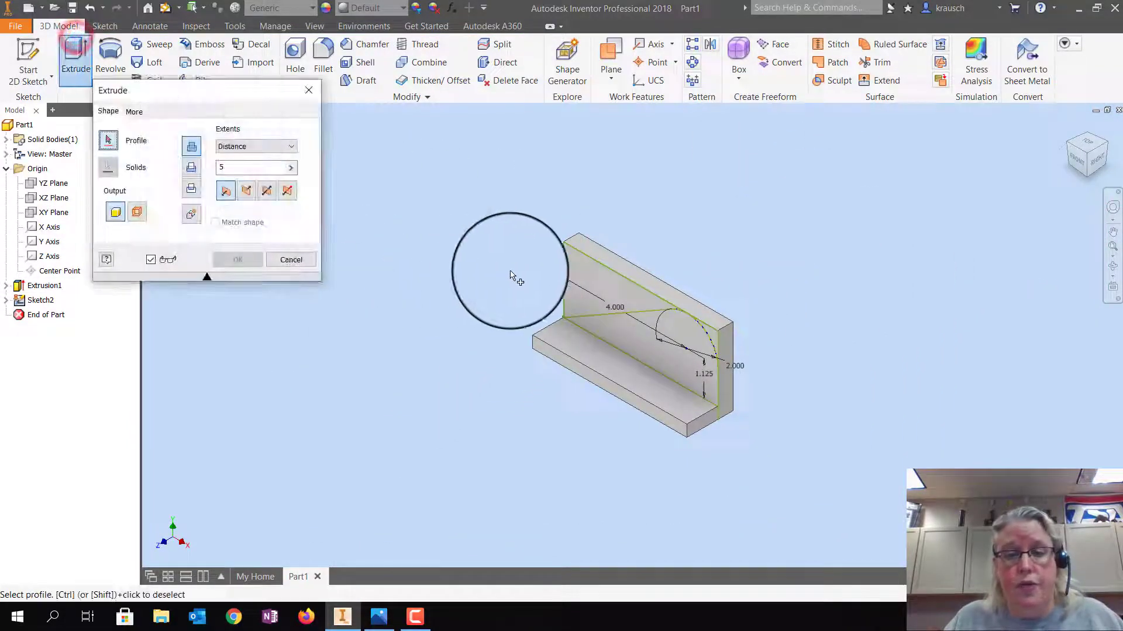
pyautogui.click(579, 276)
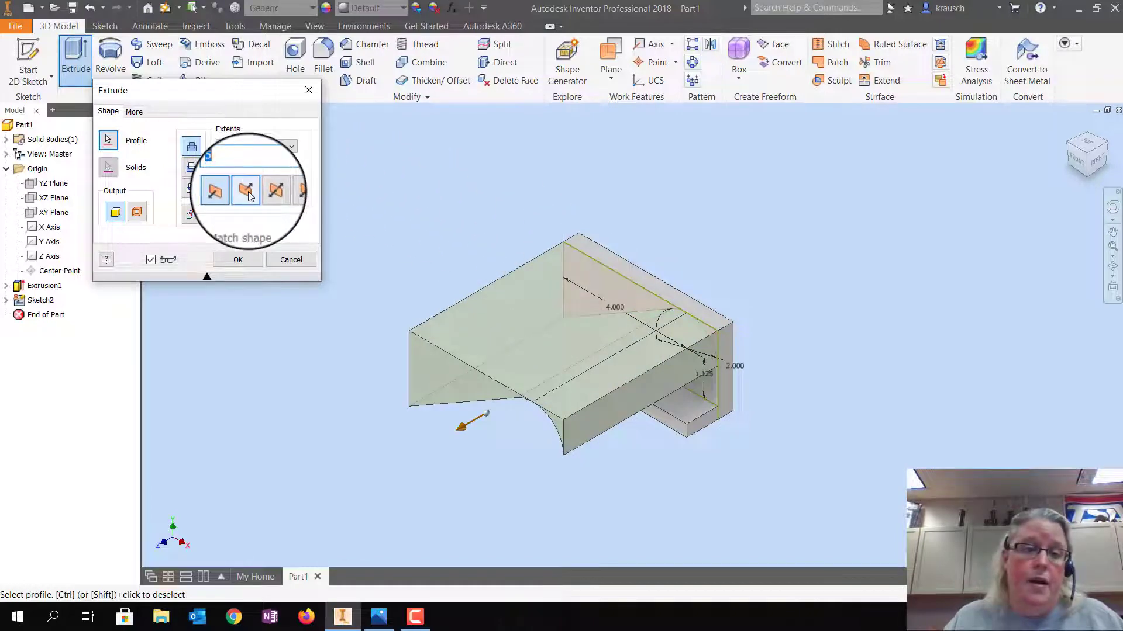
pyautogui.click(192, 170)
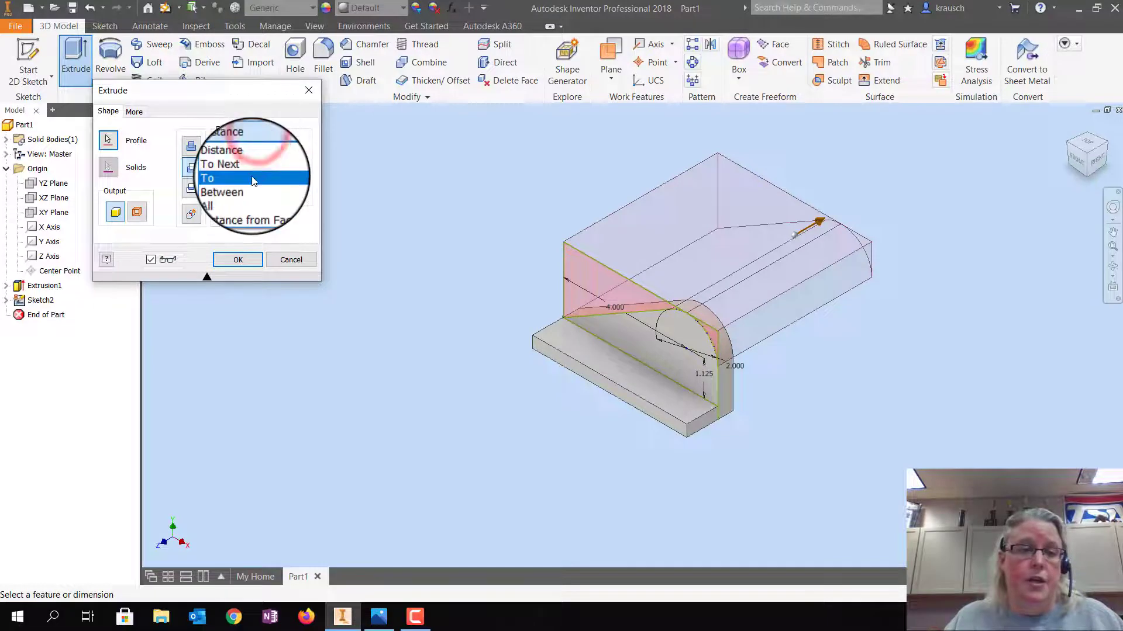
pyautogui.click(249, 196)
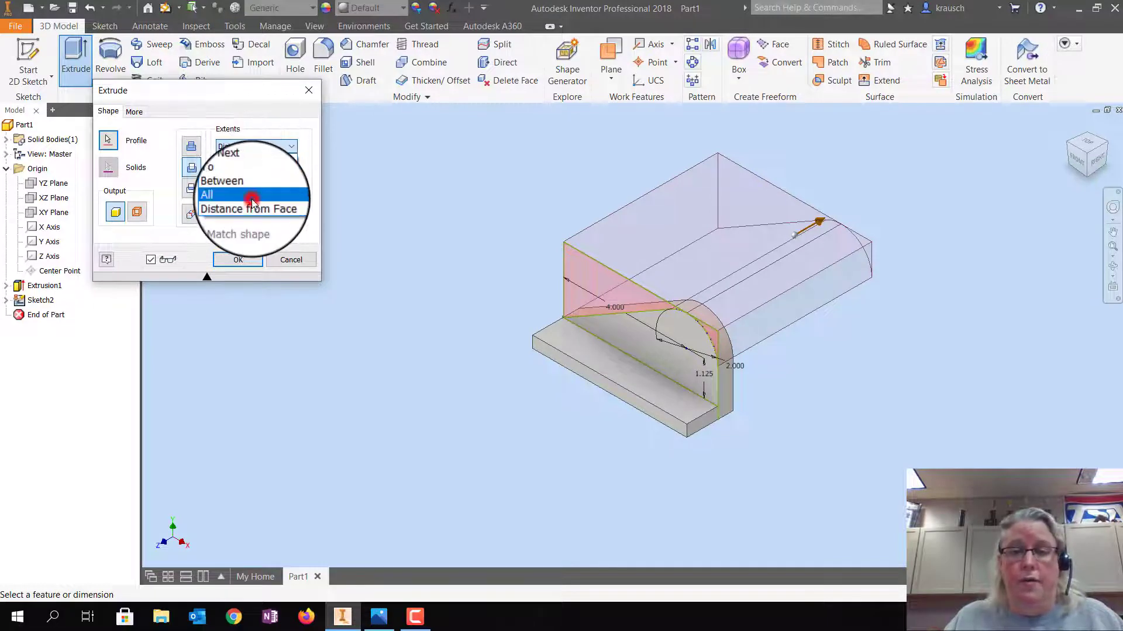
pyautogui.click(241, 258)
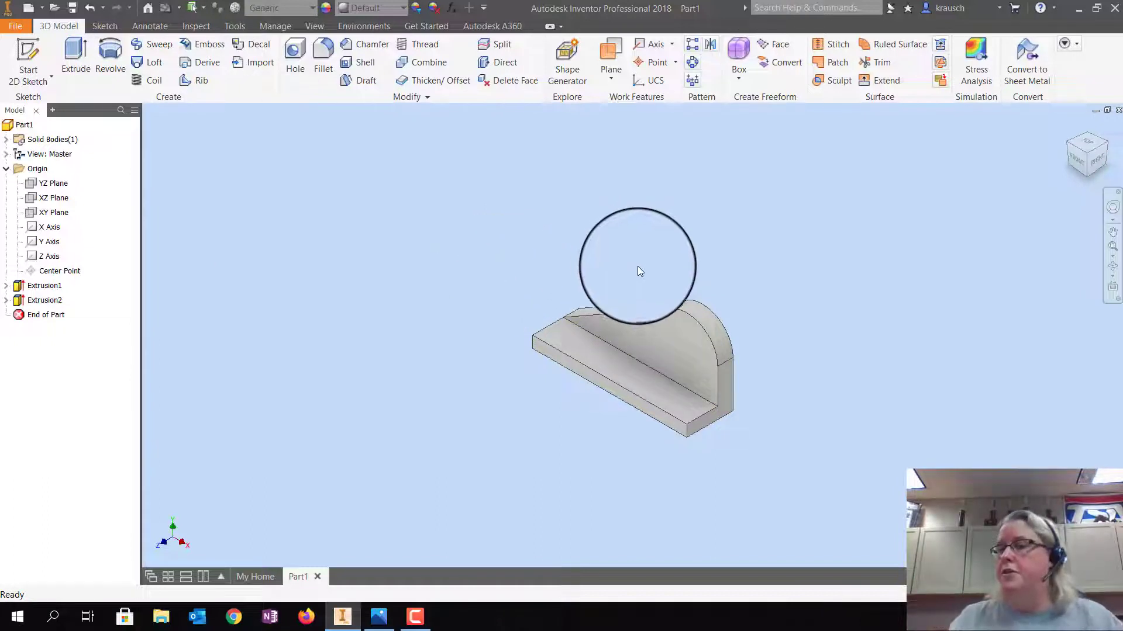
# - From the front view, start a concentric hole on the upright's front face
pyautogui.click(1077, 160)
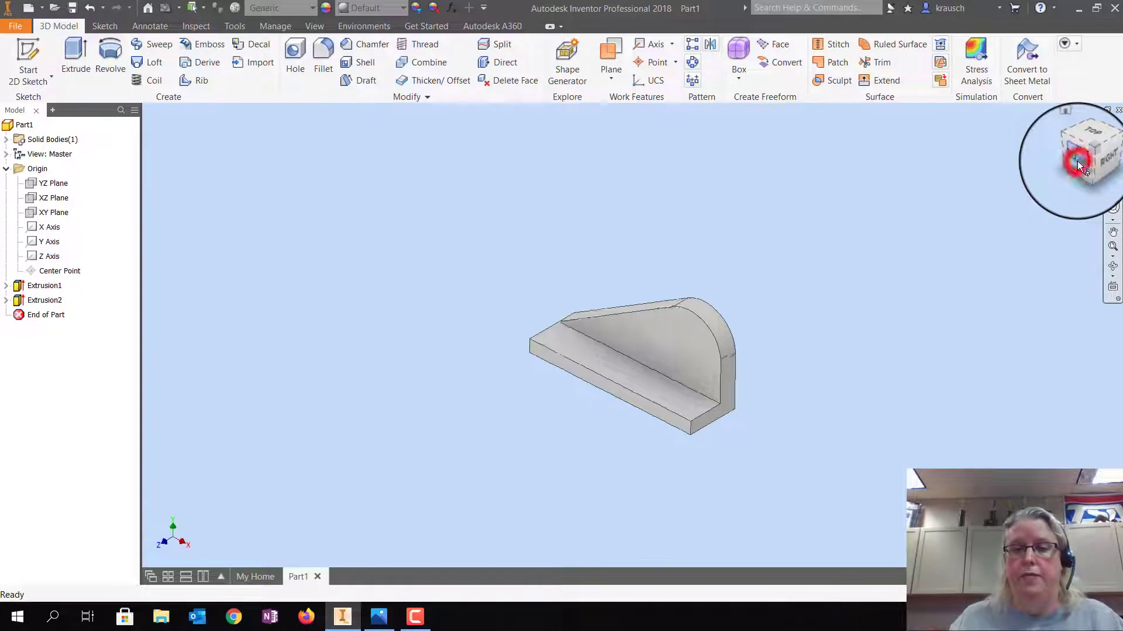
pyautogui.click(1112, 248)
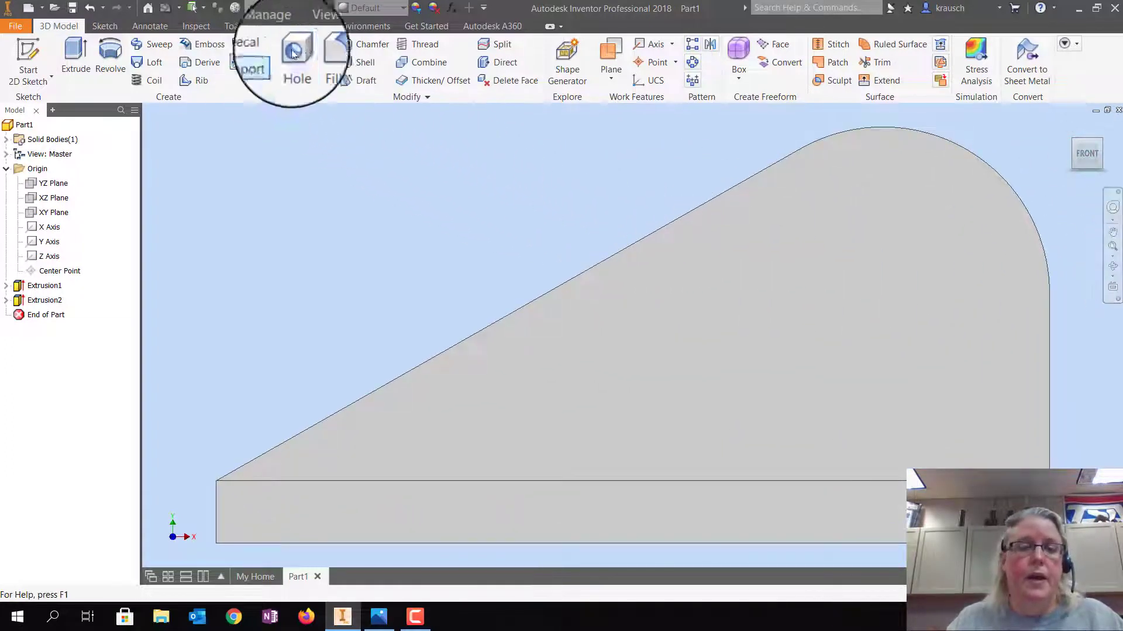
pyautogui.click(297, 50)
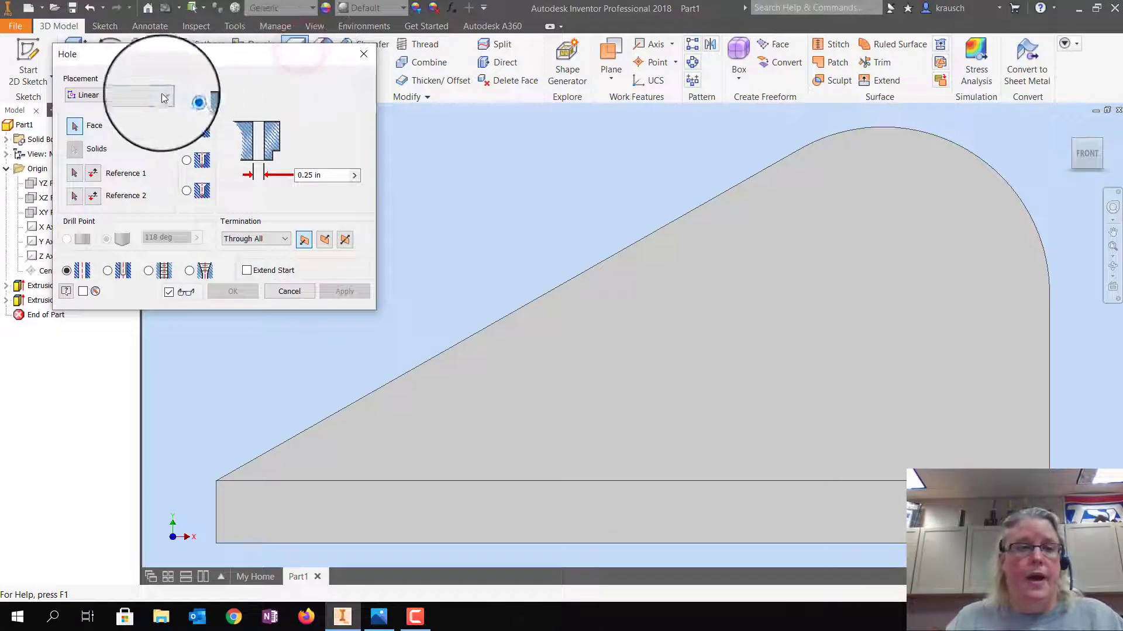
pyautogui.click(136, 94)
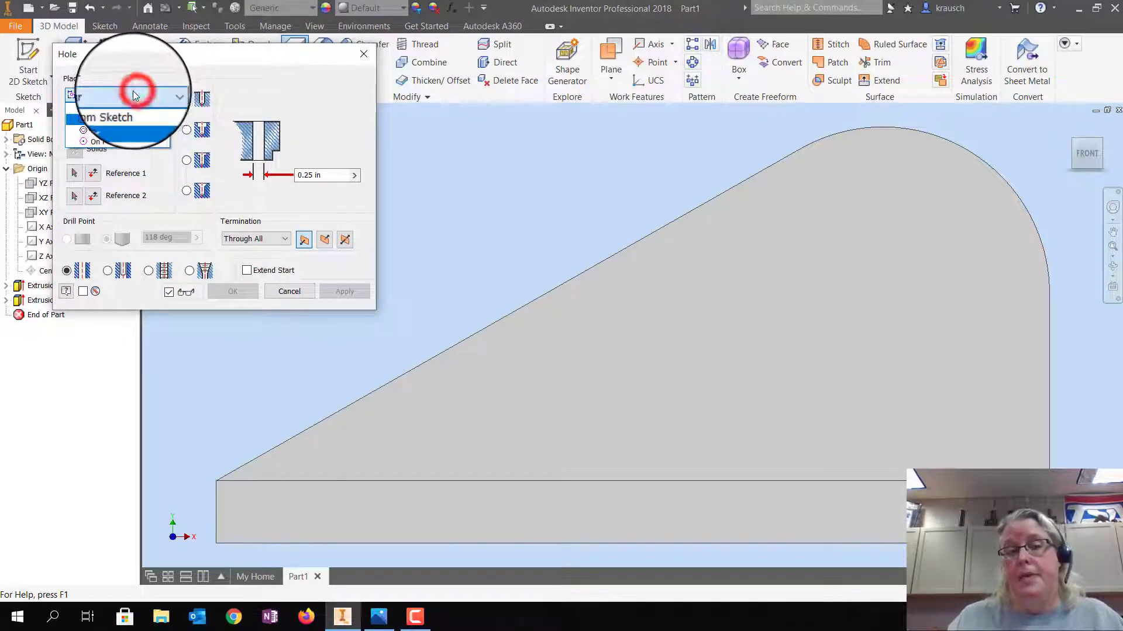
pyautogui.click(113, 131)
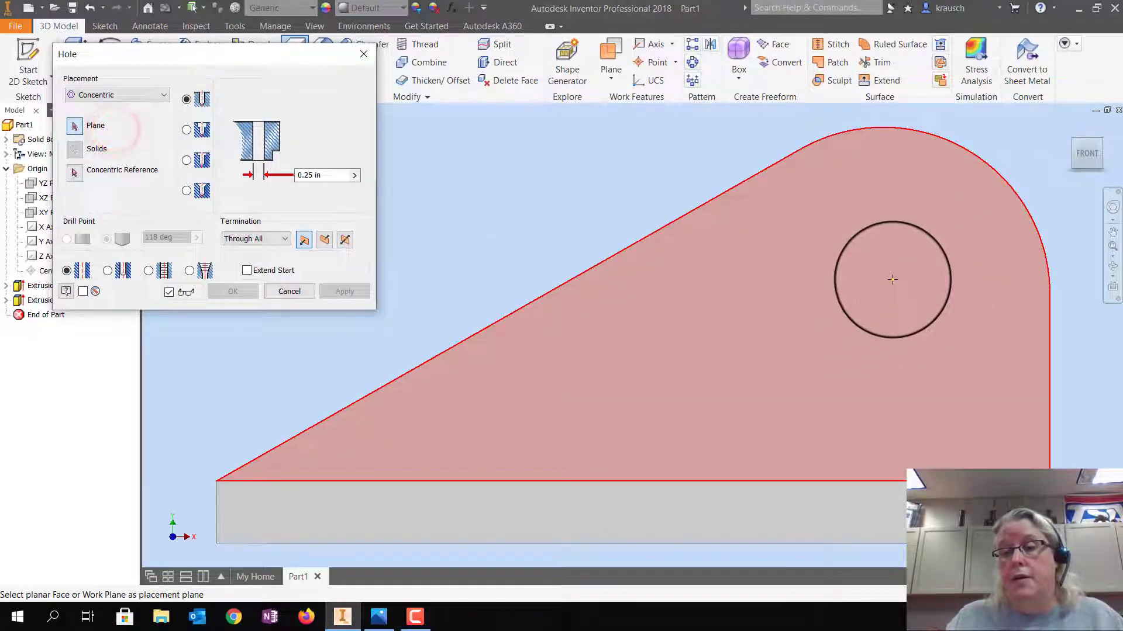
pyautogui.click(870, 279)
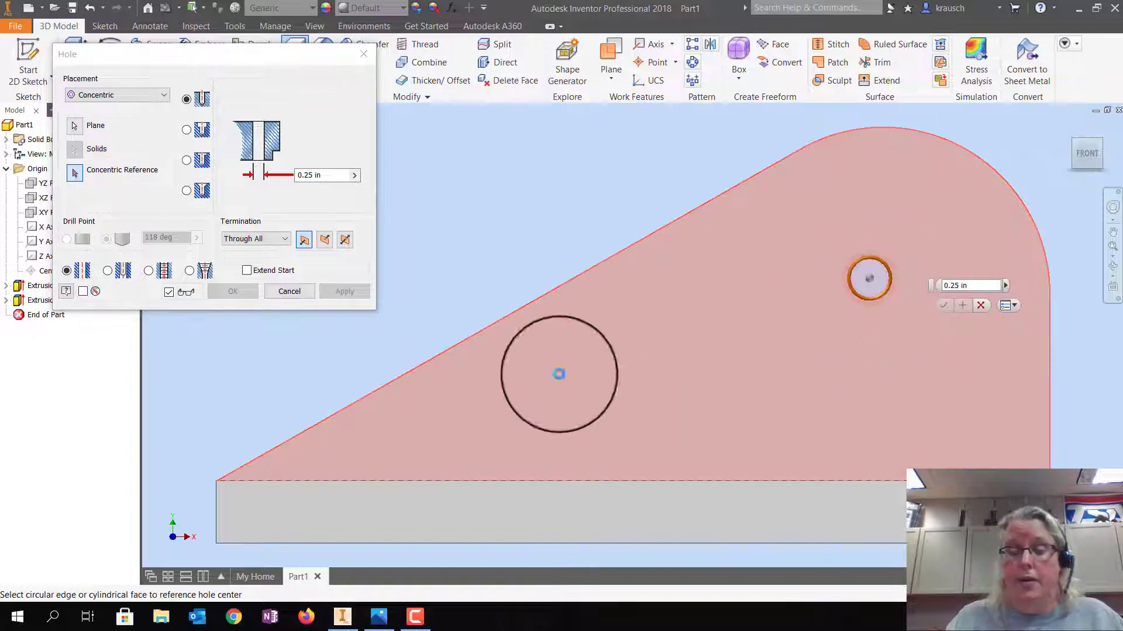
pyautogui.click(377, 617)
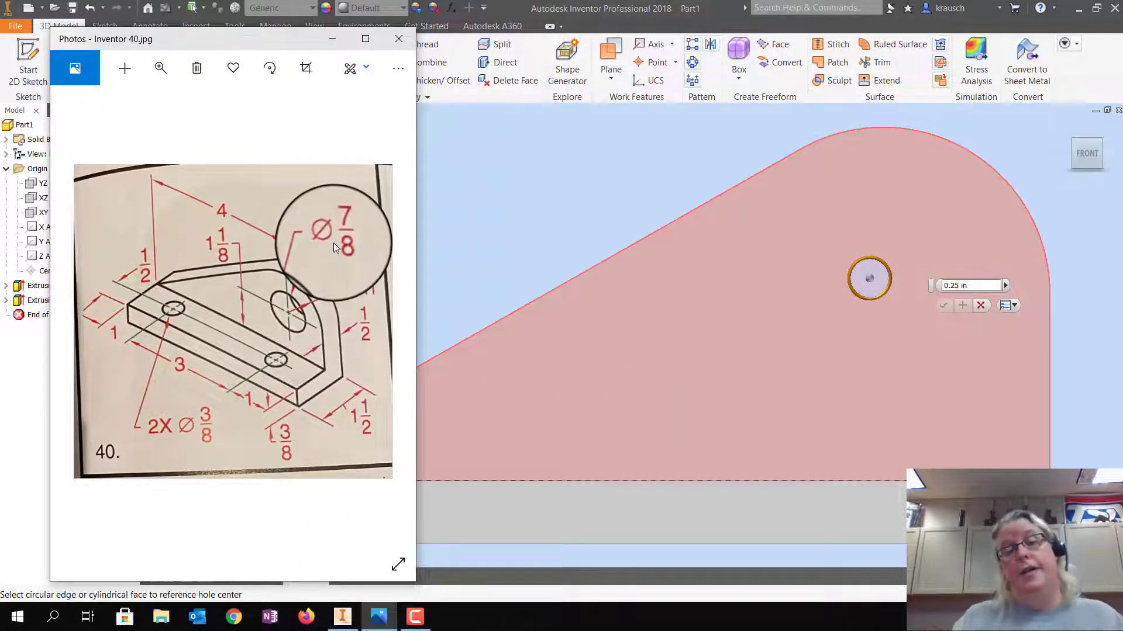
pyautogui.click(332, 38)
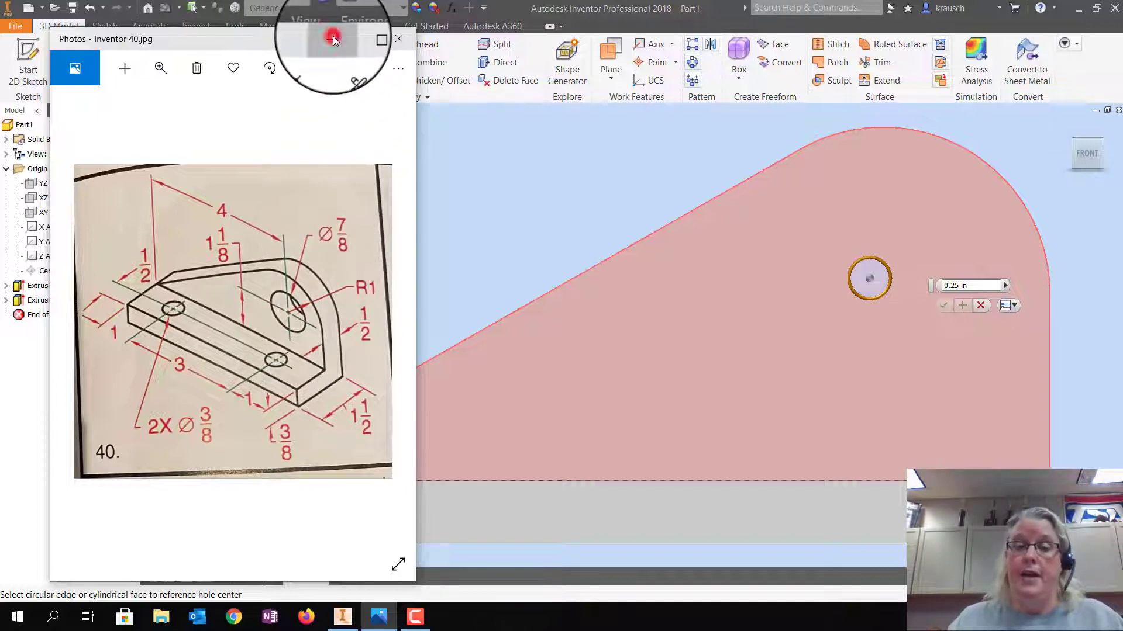
# - Give the hole a .875 diameter, centre it on the rounded top arc, and apply it
pyautogui.click(328, 174)
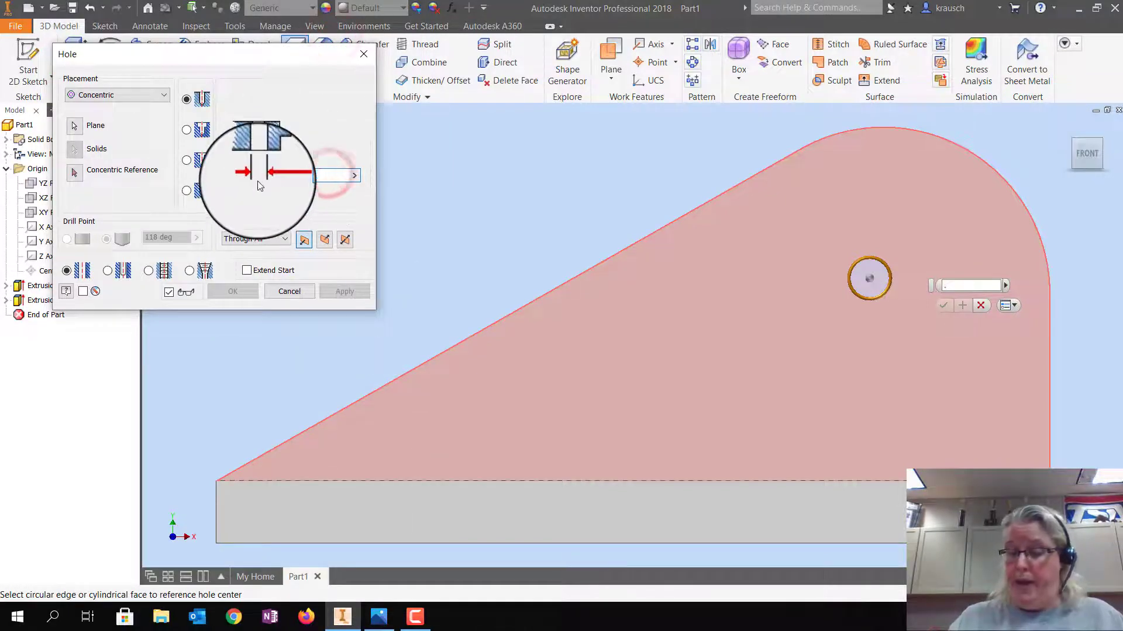
pyautogui.write('.875')
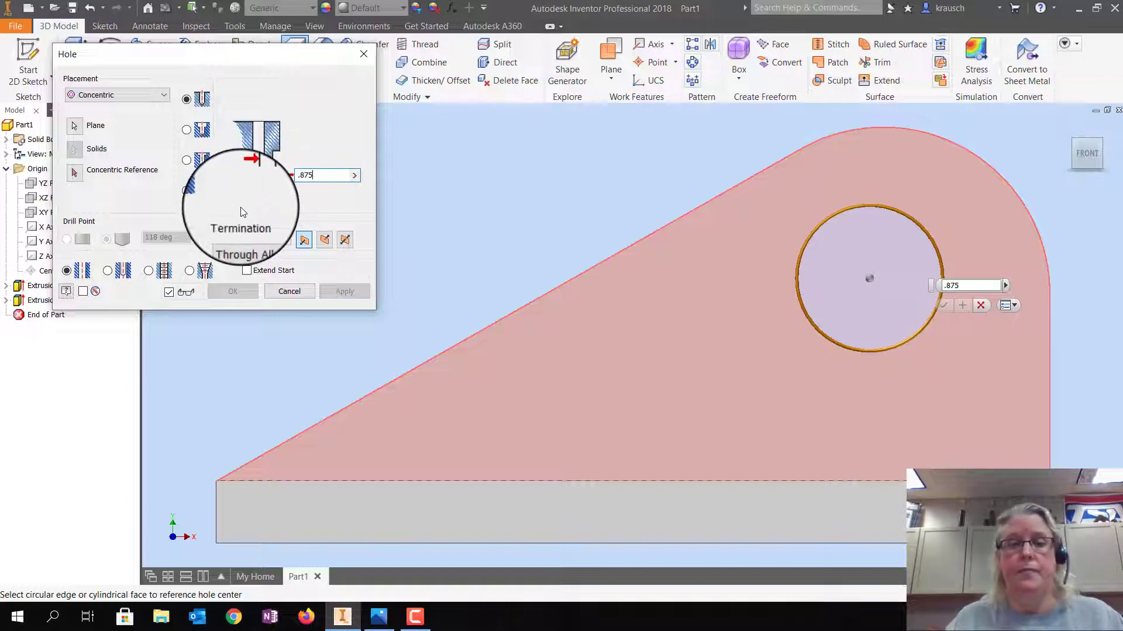
pyautogui.click(75, 172)
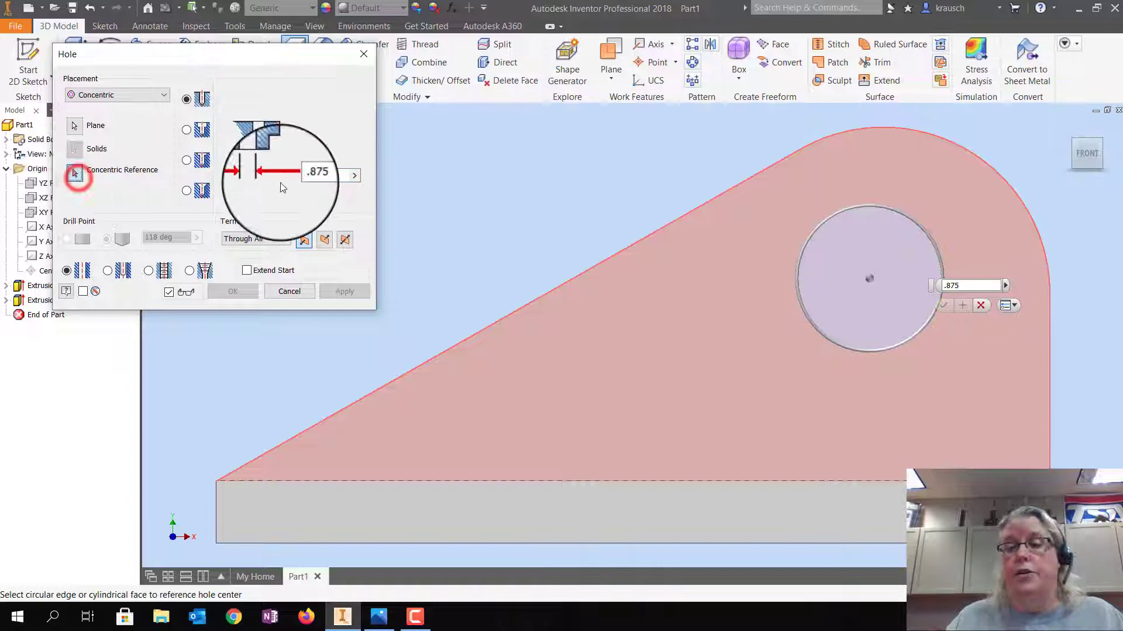
pyautogui.click(858, 133)
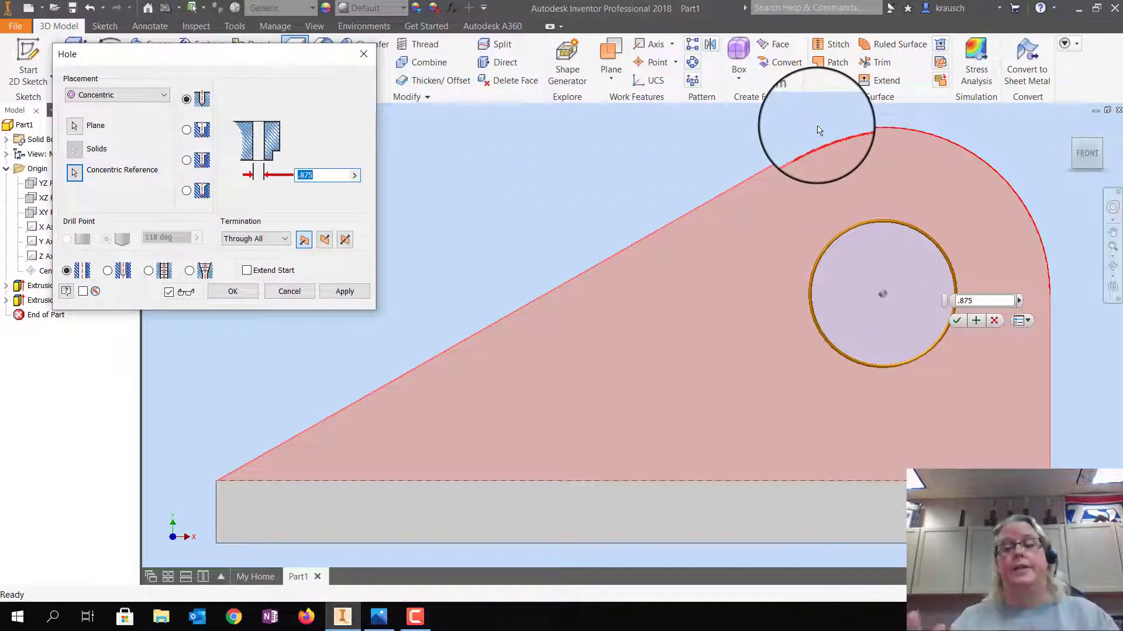
pyautogui.click(345, 294)
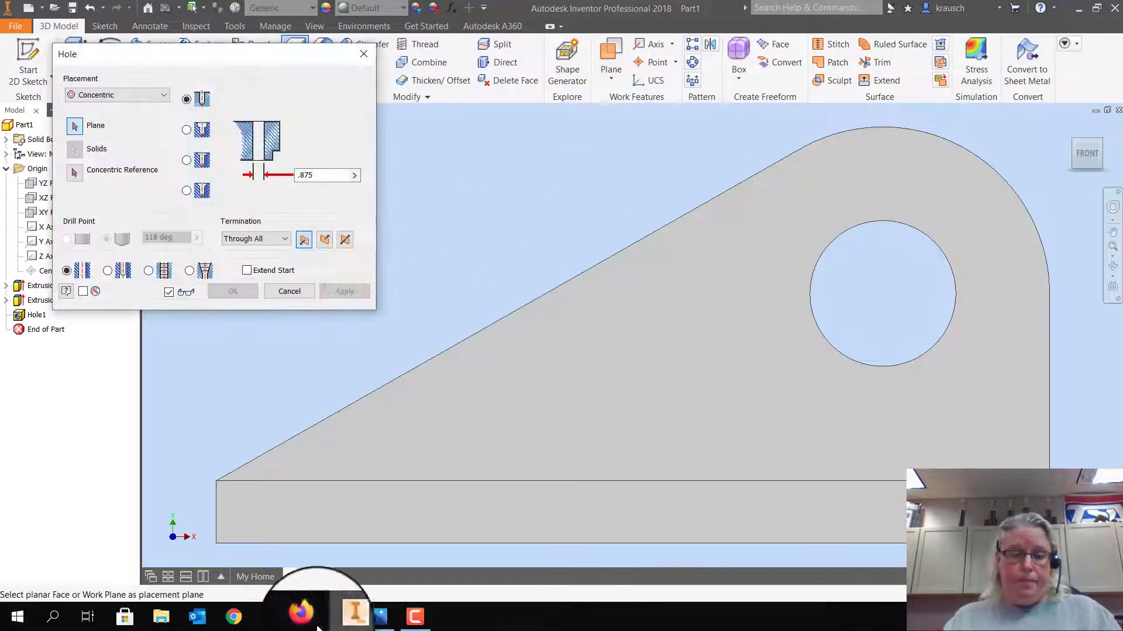
pyautogui.click(368, 616)
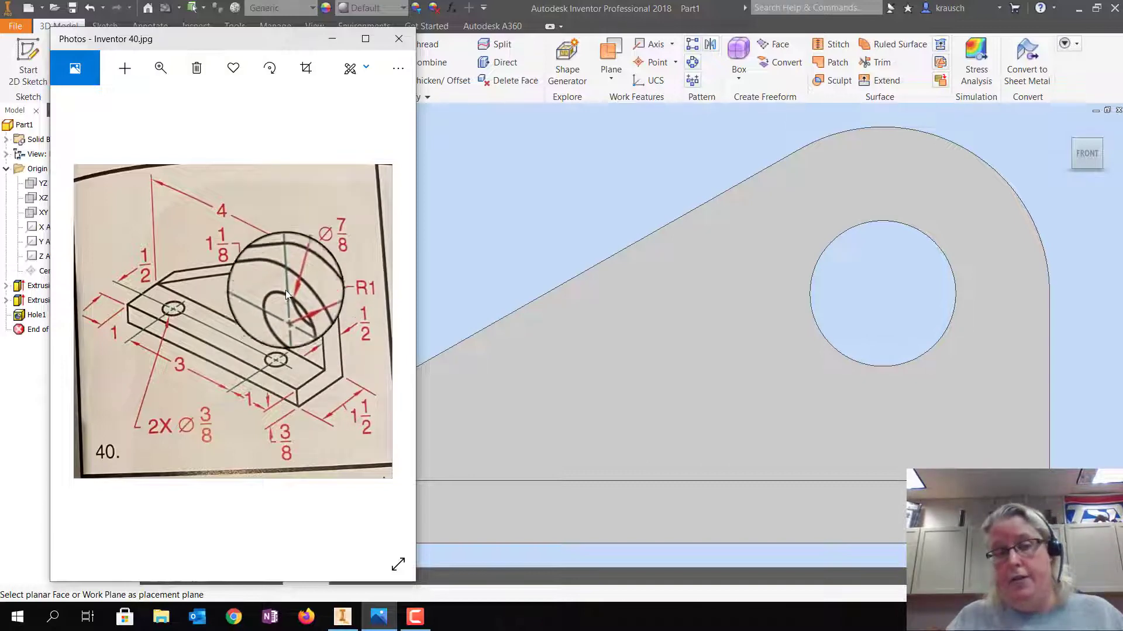
pyautogui.click(333, 39)
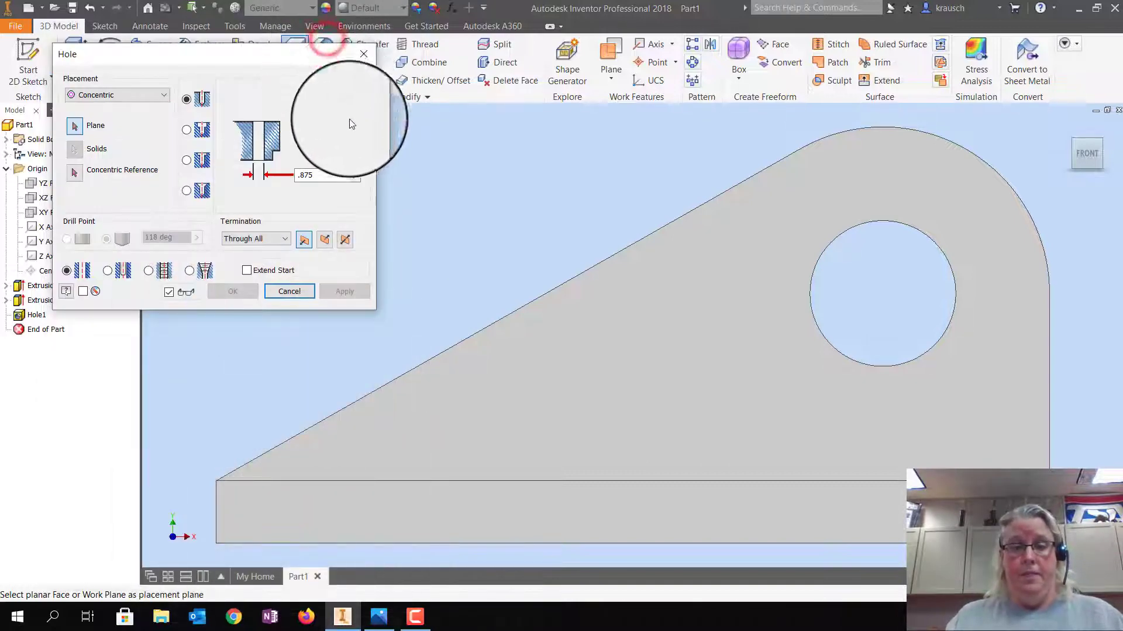
pyautogui.click(359, 52)
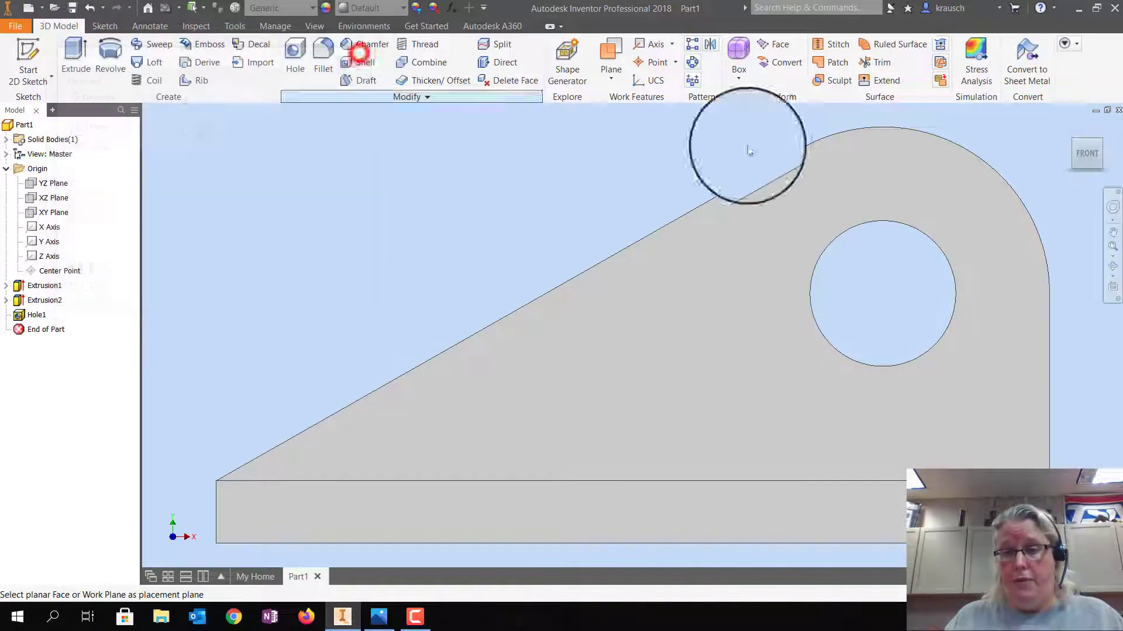
# - In isometric view, start a .375 diameter hole on the base plate's top face
pyautogui.click(1100, 142)
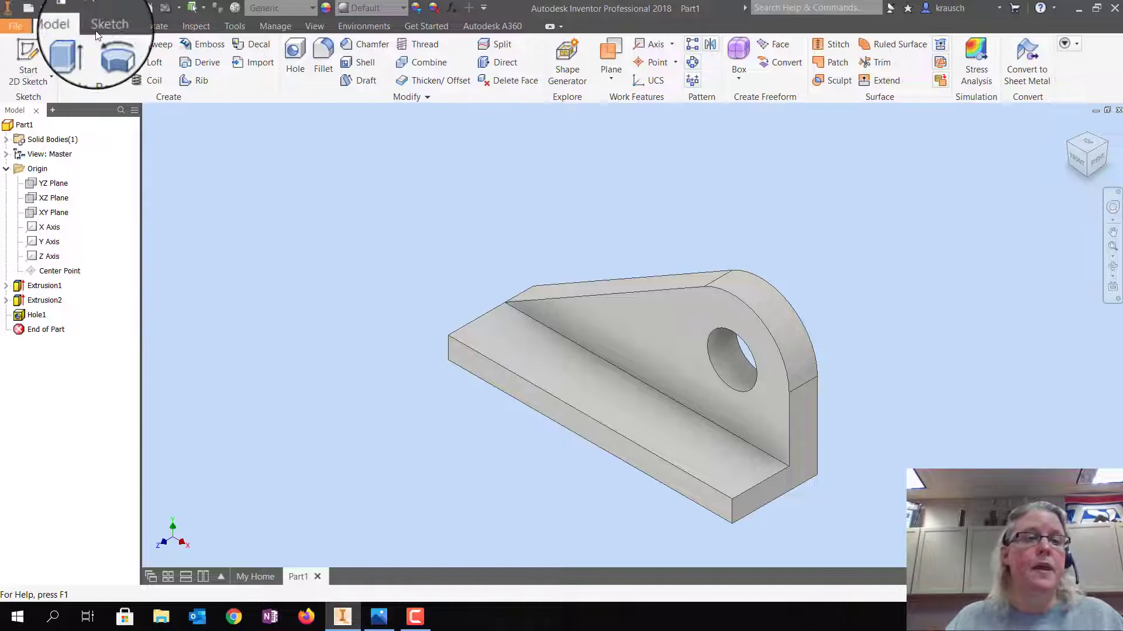
pyautogui.click(295, 53)
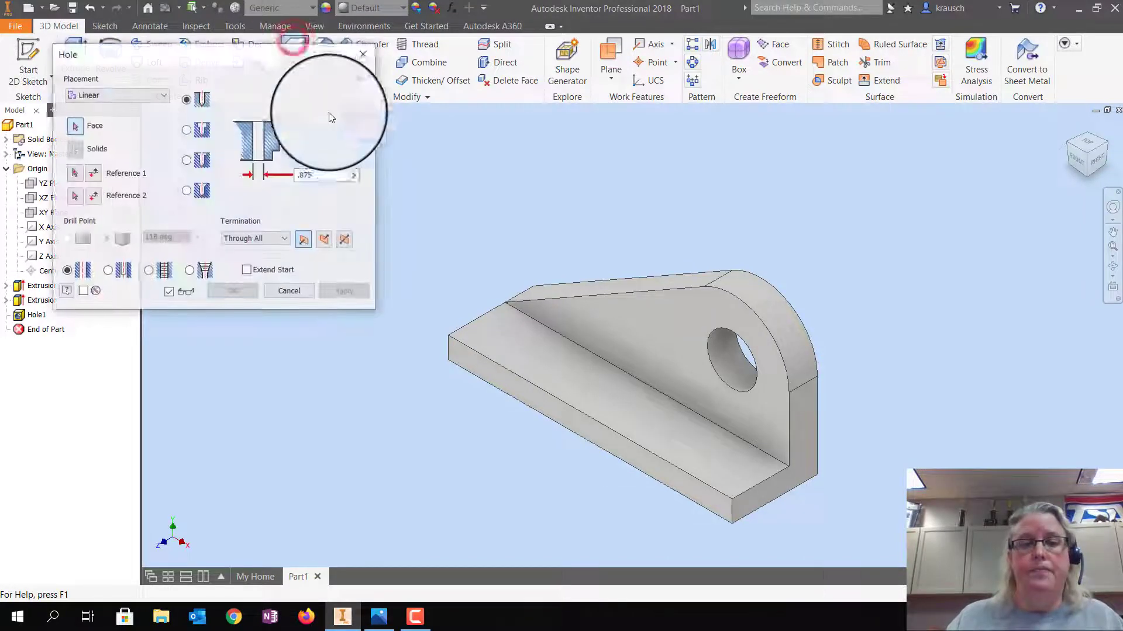
pyautogui.click(519, 344)
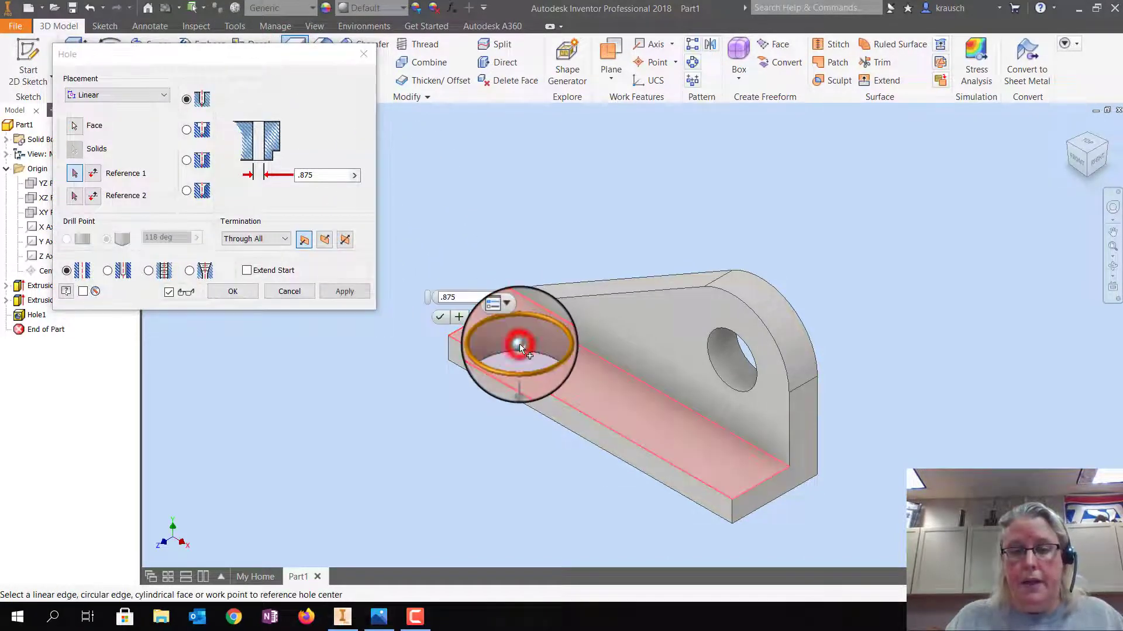
pyautogui.click(384, 623)
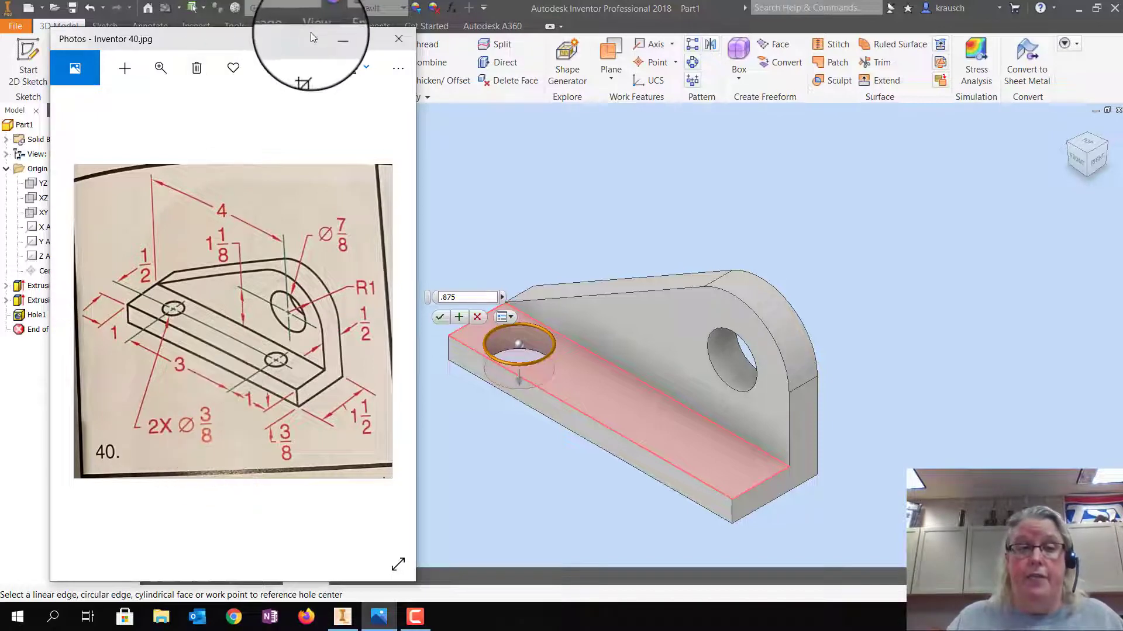
pyautogui.click(338, 39)
pyautogui.doubleClick(325, 176)
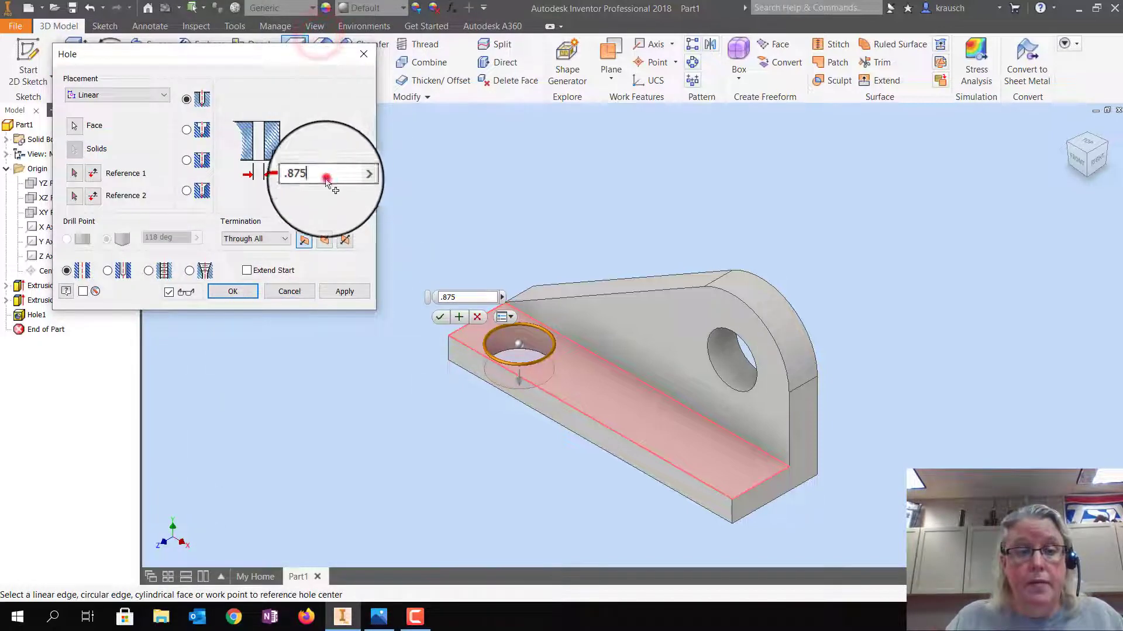
pyautogui.write('.375')
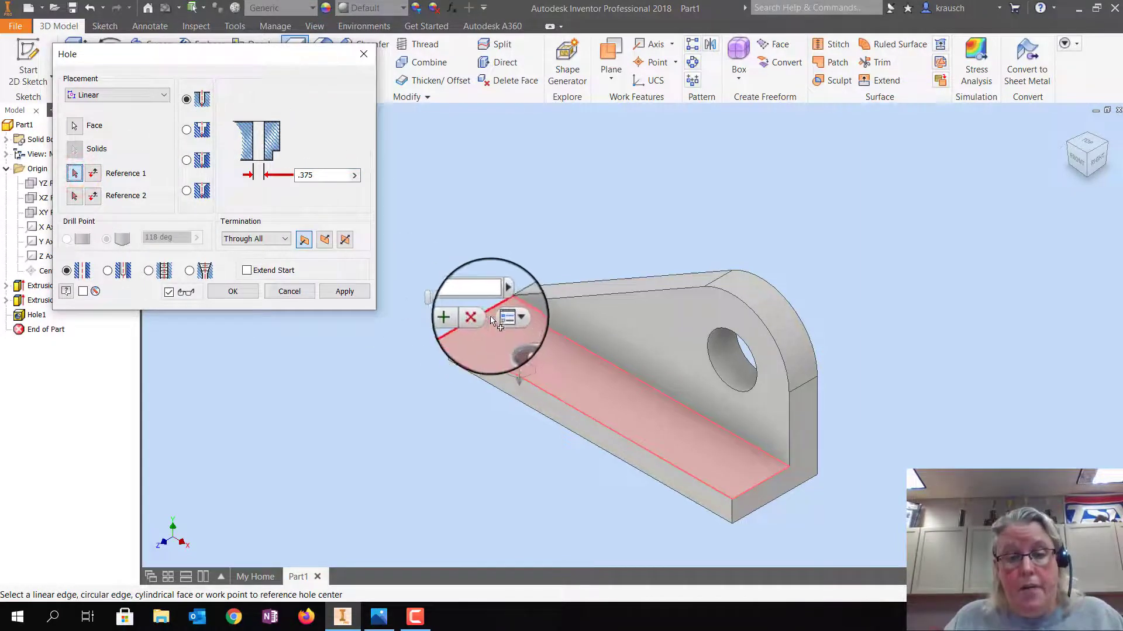
# - Locate the hole 1 and .5 from the base edges and apply it
pyautogui.click(455, 329)
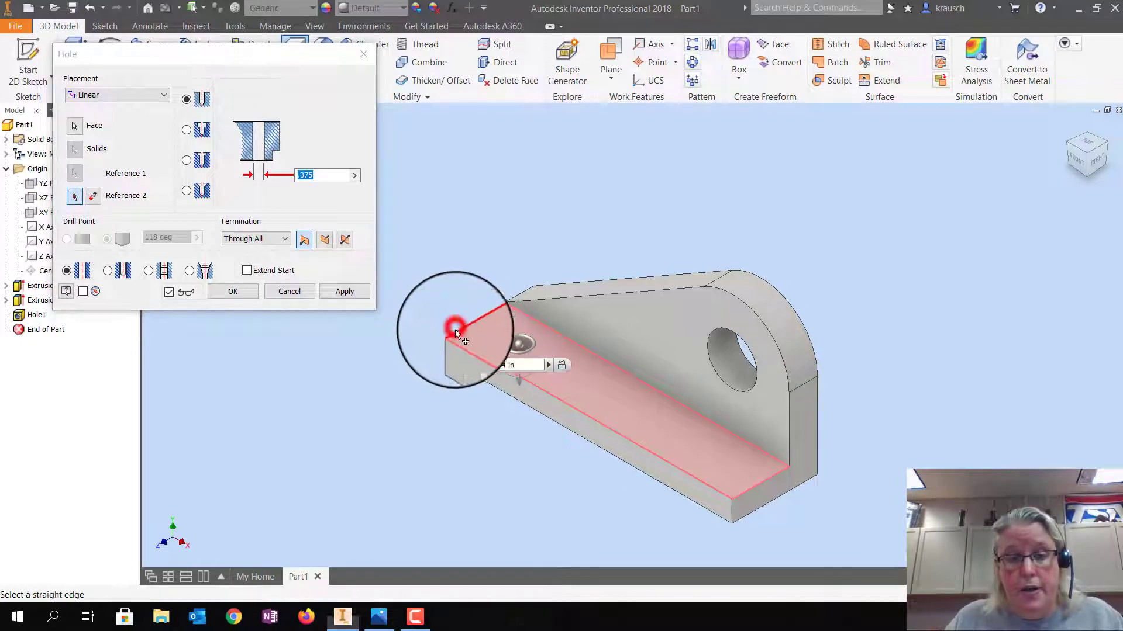
pyautogui.click(382, 619)
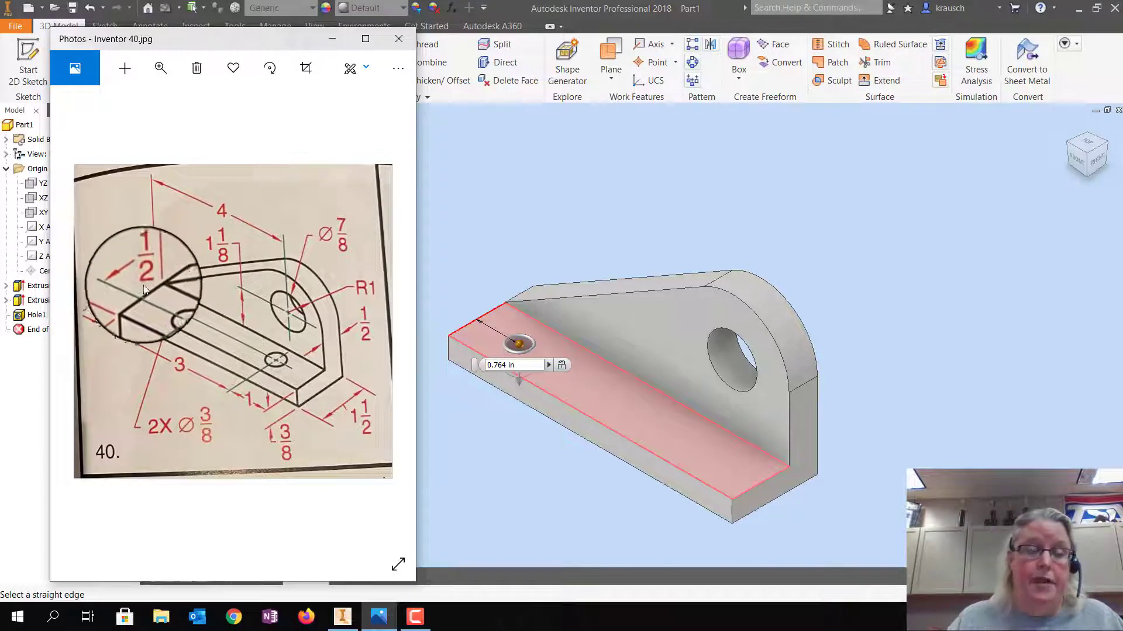
pyautogui.click(524, 356)
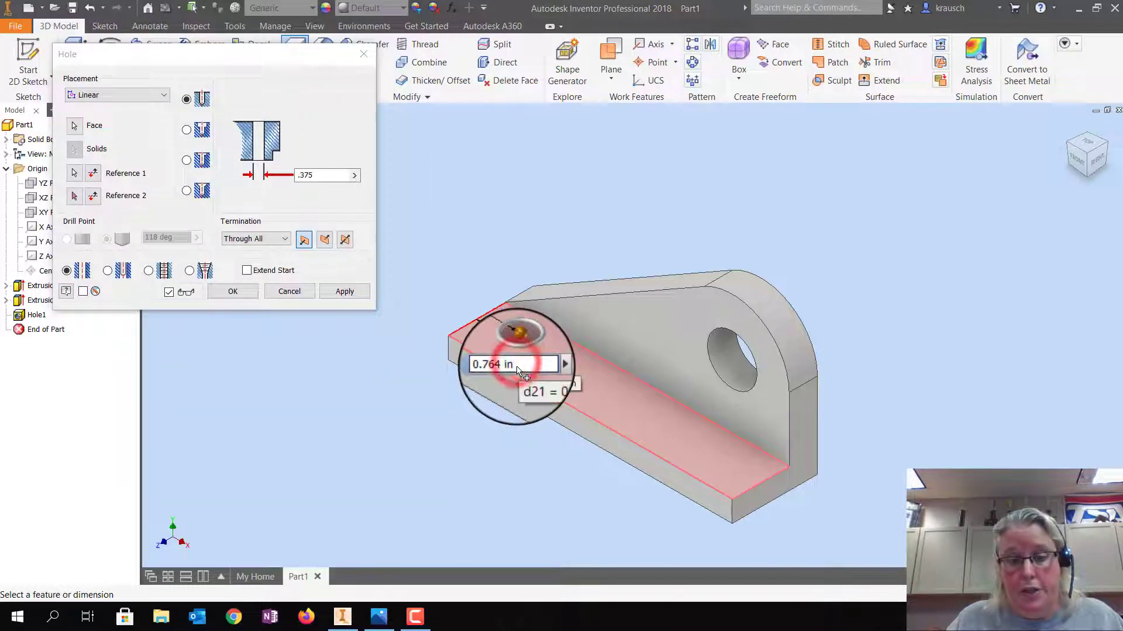
pyautogui.write('1')
pyautogui.press('Return')
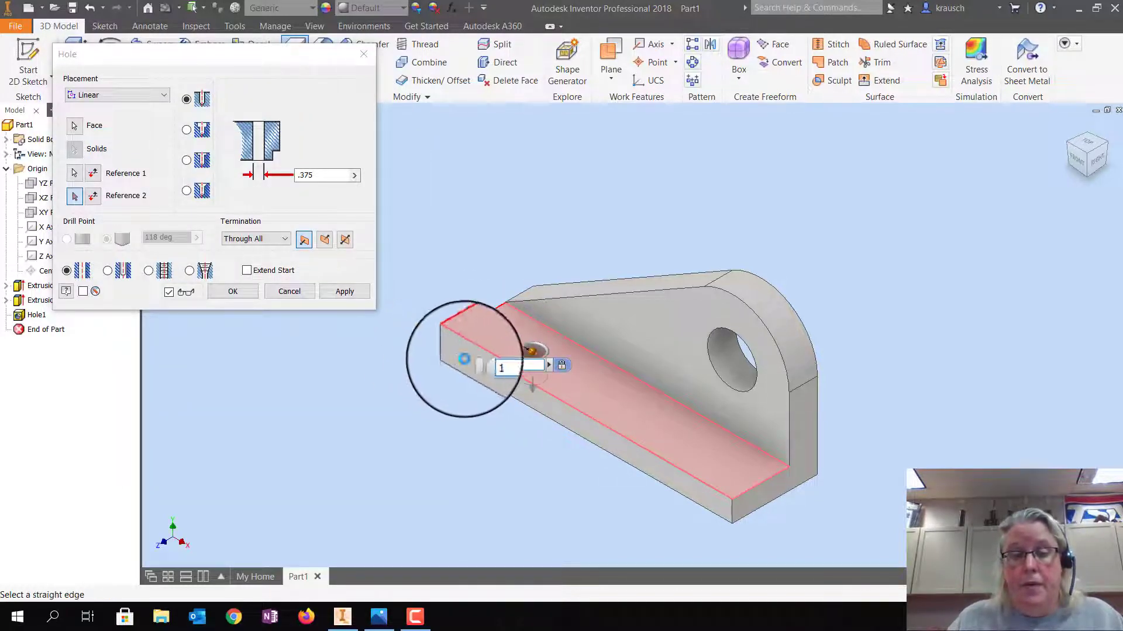
pyautogui.click(542, 391)
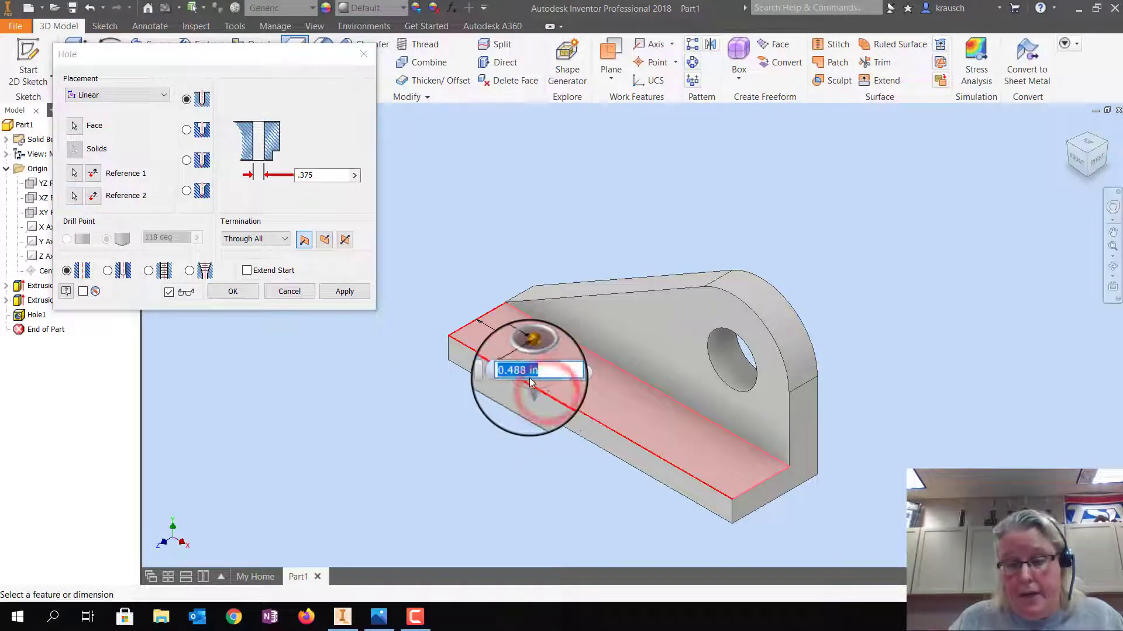
pyautogui.write('.5')
pyautogui.press('Return')
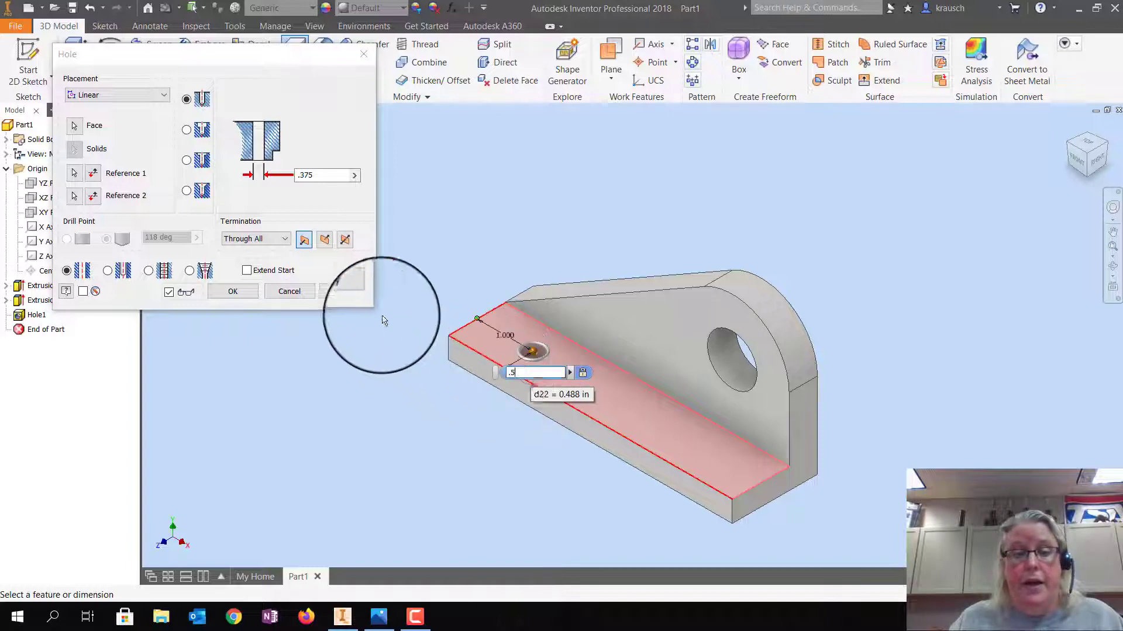
pyautogui.click(344, 292)
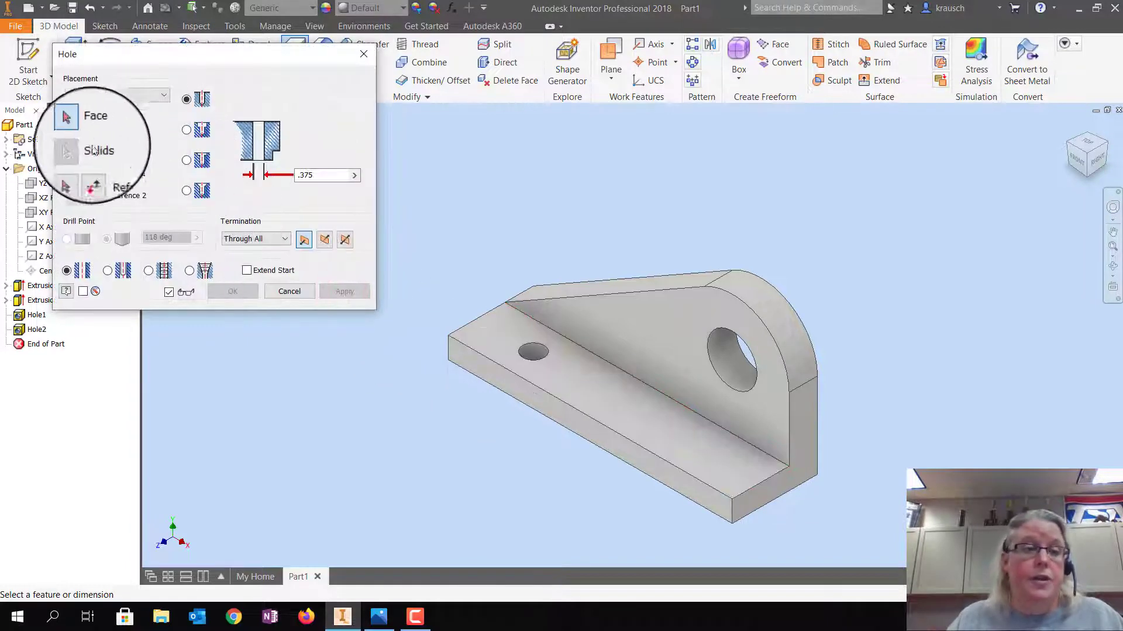
# - Place the next .375 hole on the base, .5 from the long edge and 1 from the short edge
pyautogui.click(718, 451)
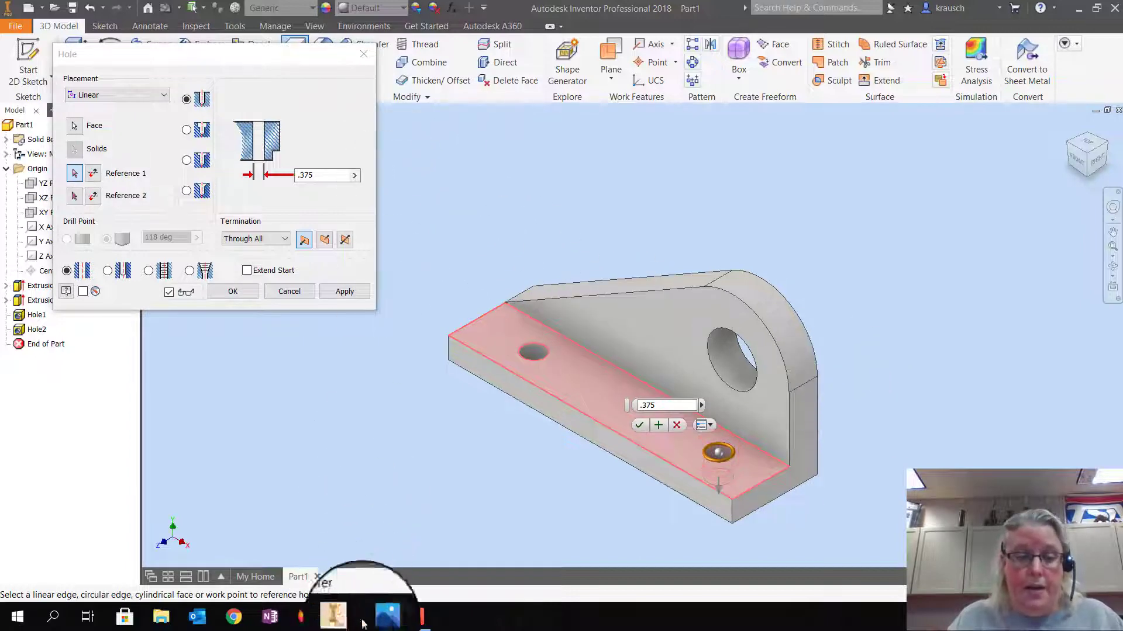
pyautogui.click(380, 623)
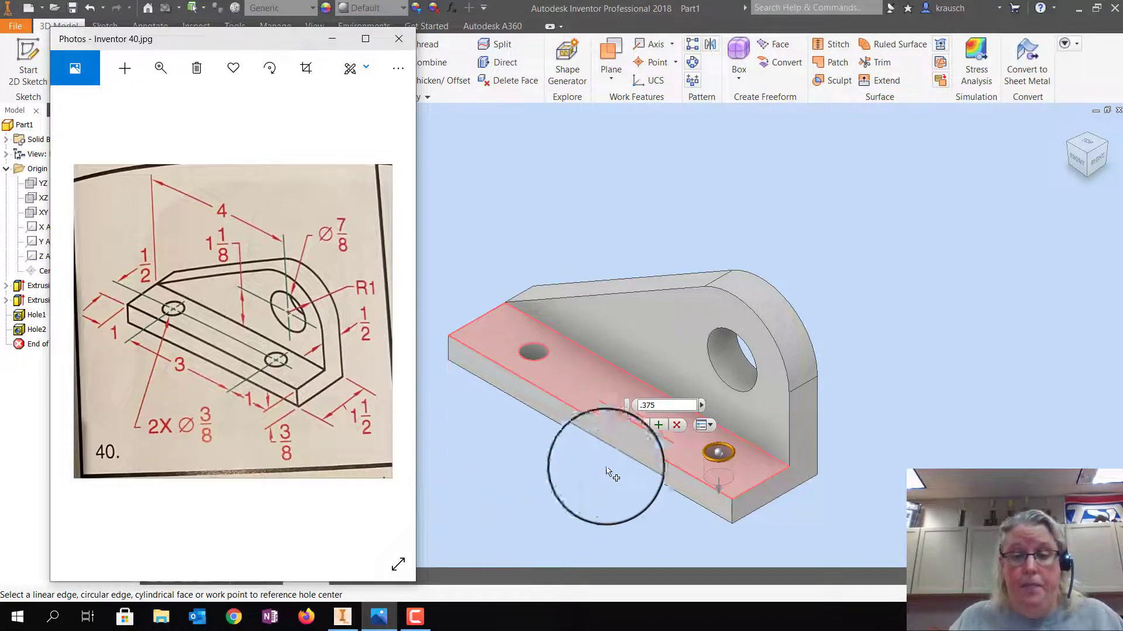
pyautogui.click(333, 44)
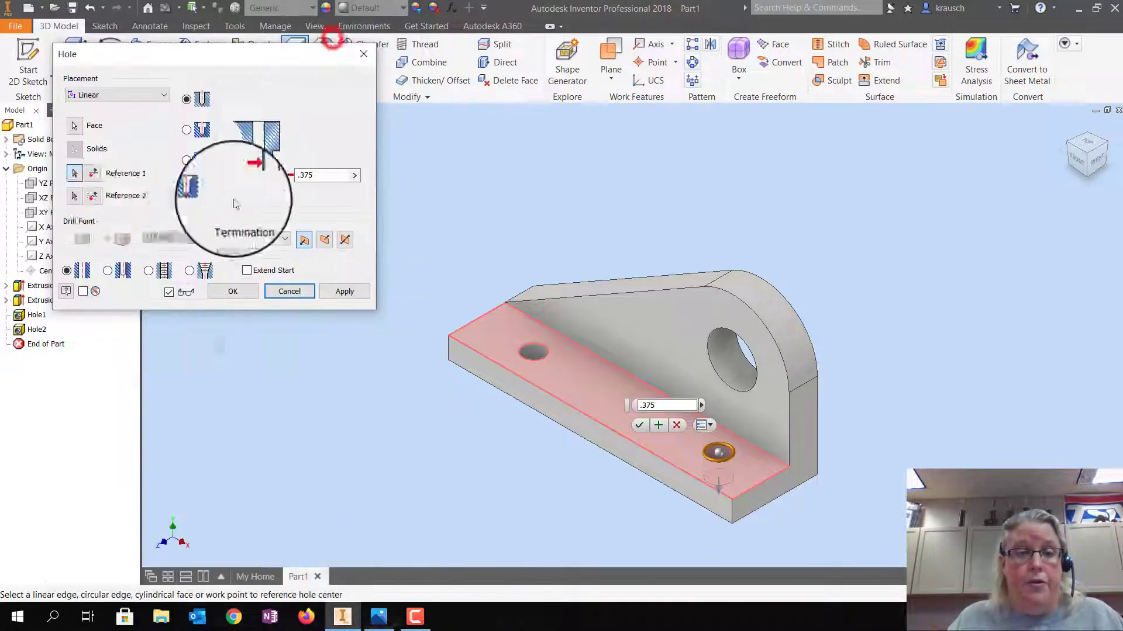
pyautogui.click(75, 173)
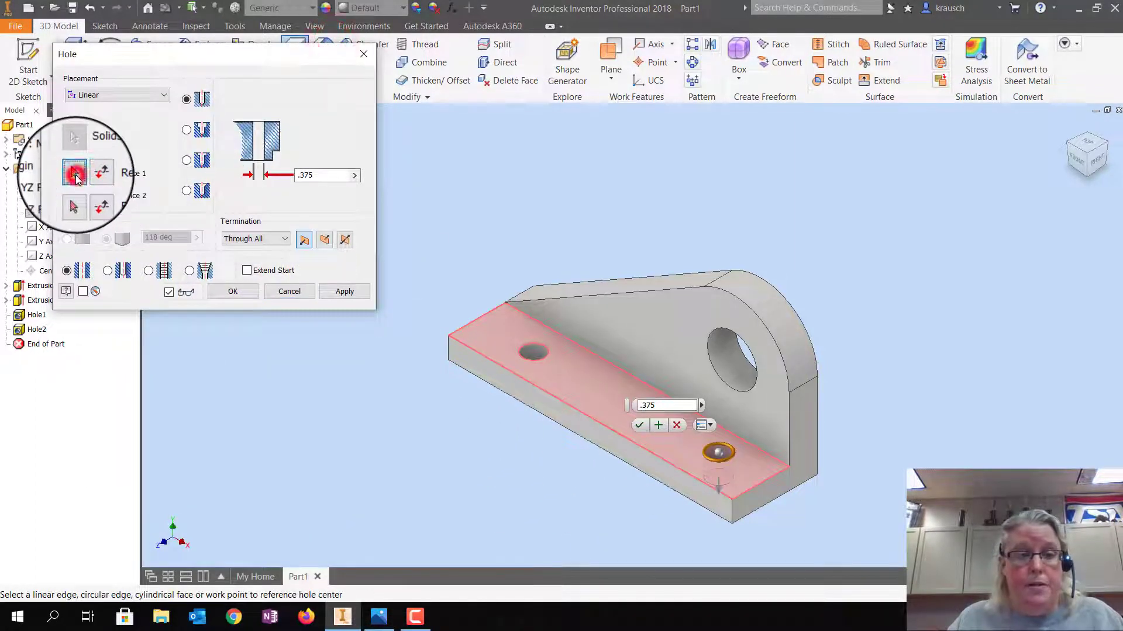
pyautogui.click(693, 475)
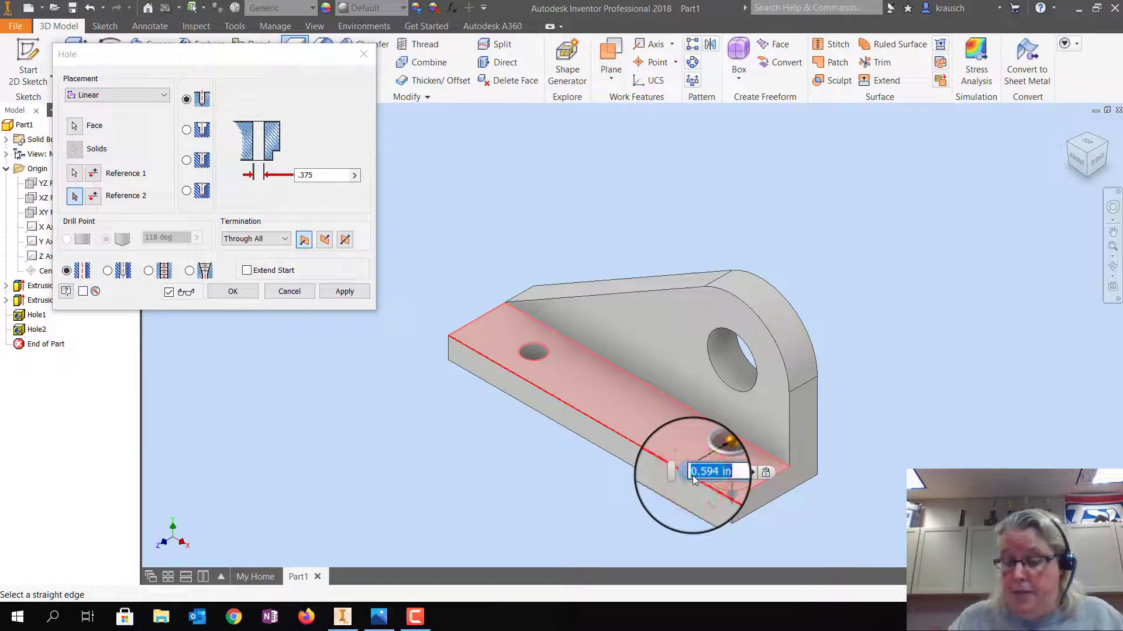
pyautogui.write('.5')
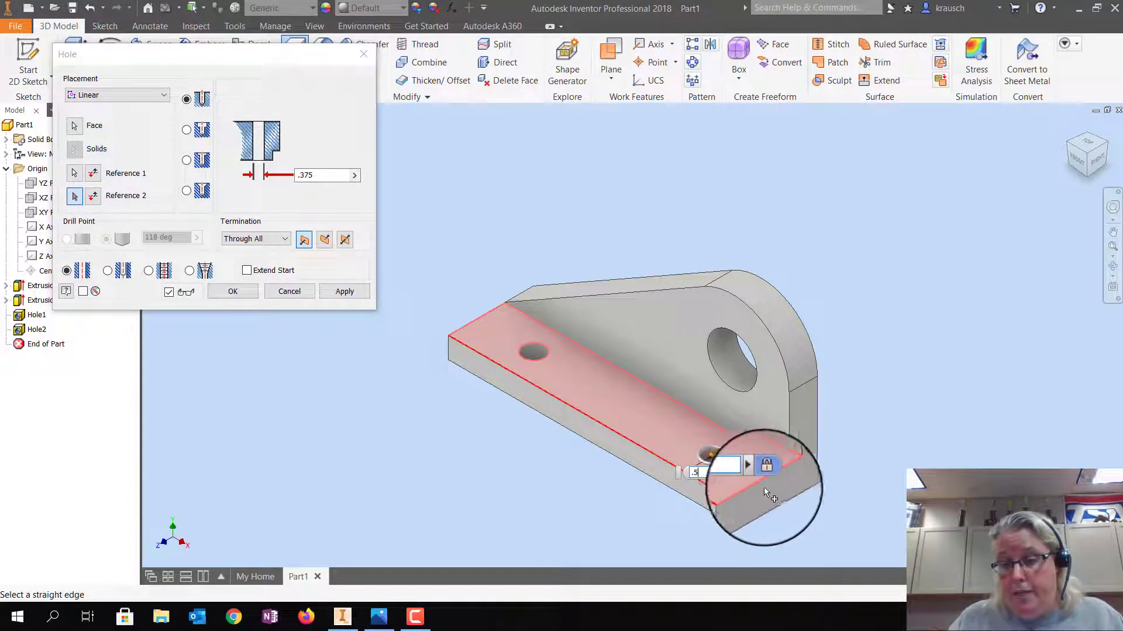
pyautogui.click(755, 486)
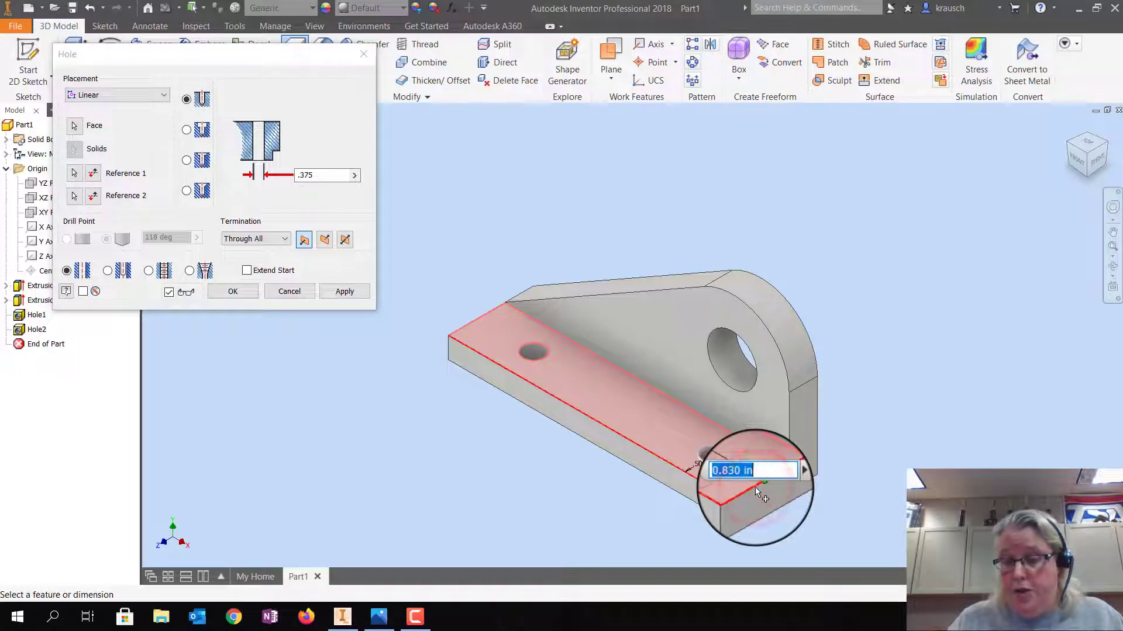
pyautogui.write('1')
pyautogui.press('Return')
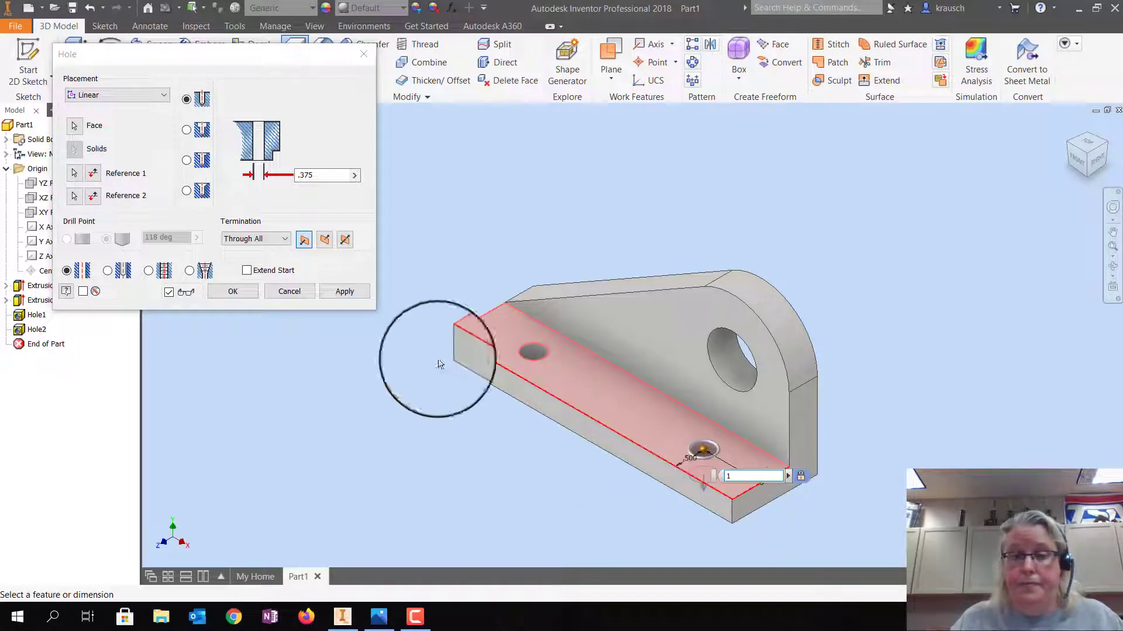
pyautogui.click(344, 290)
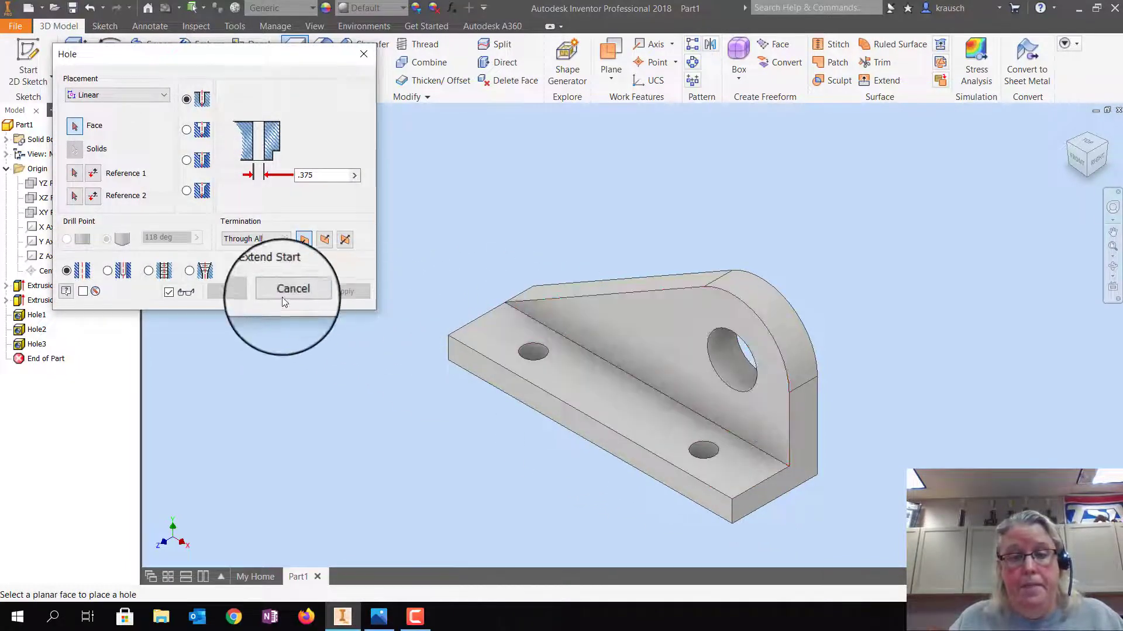
# - Close the Hole tool, review the bracket and reference drawing, then open the appearance list
pyautogui.click(363, 49)
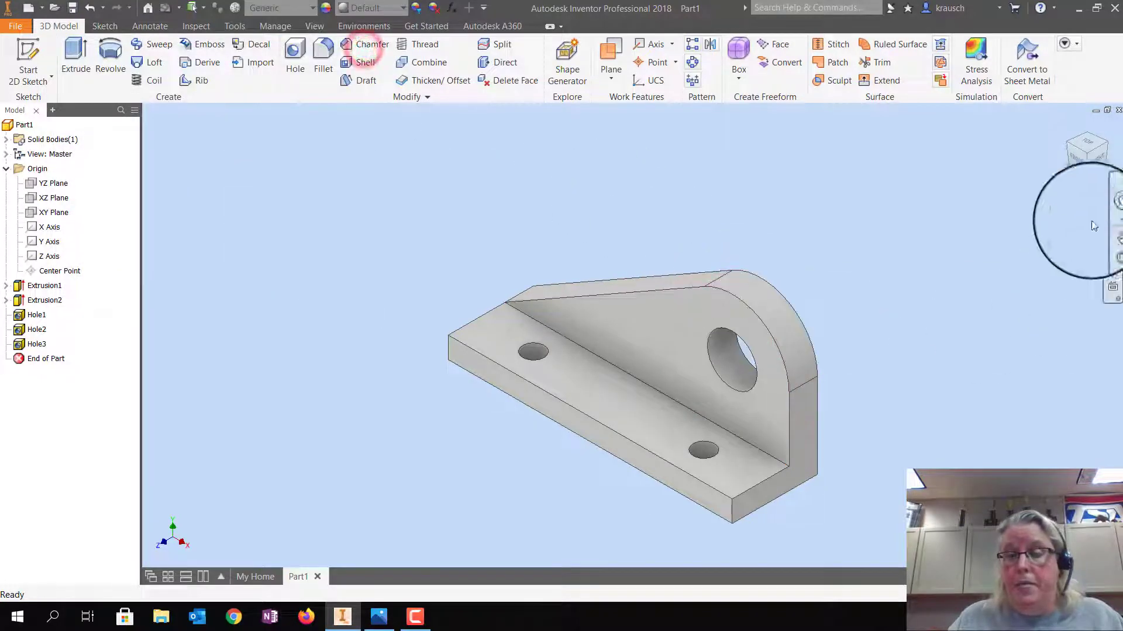
pyautogui.click(1082, 157)
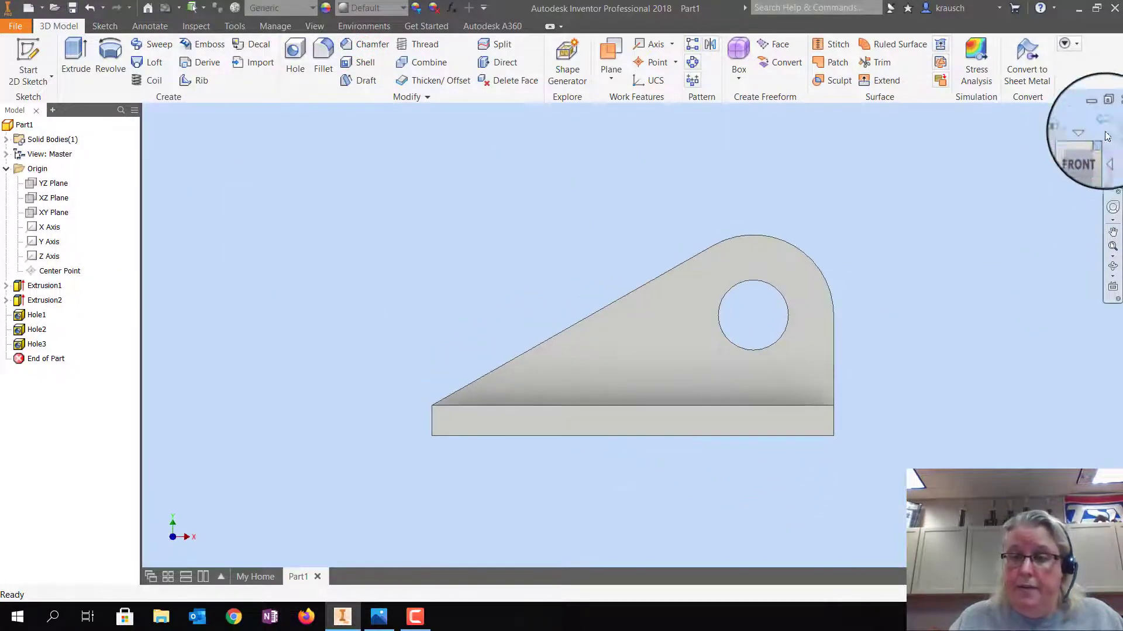
pyautogui.click(1102, 147)
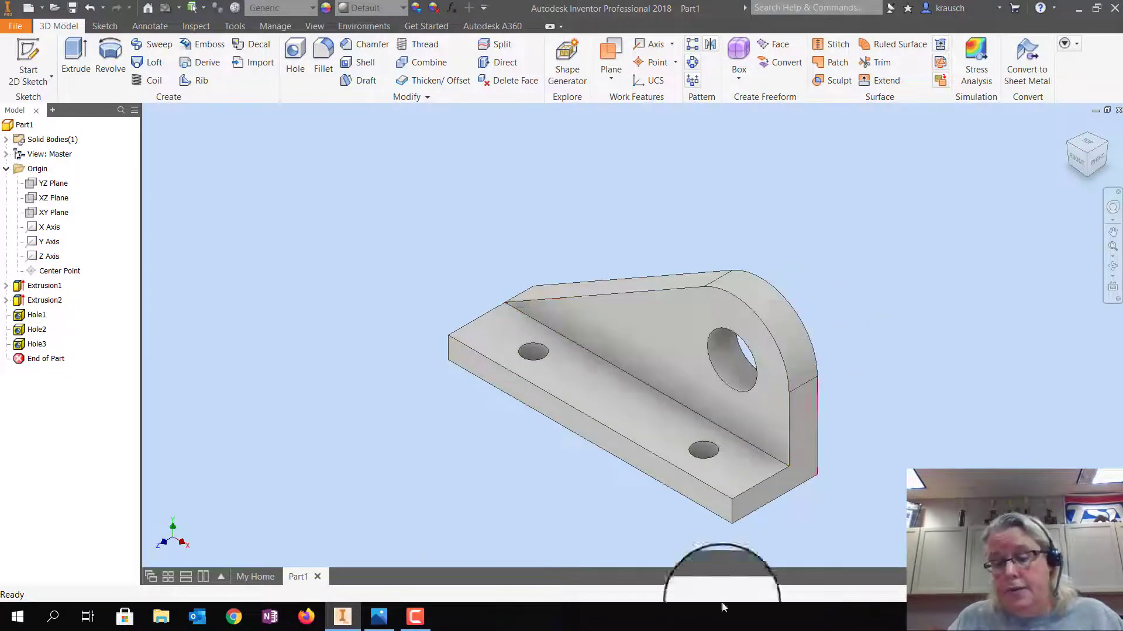
pyautogui.click(380, 616)
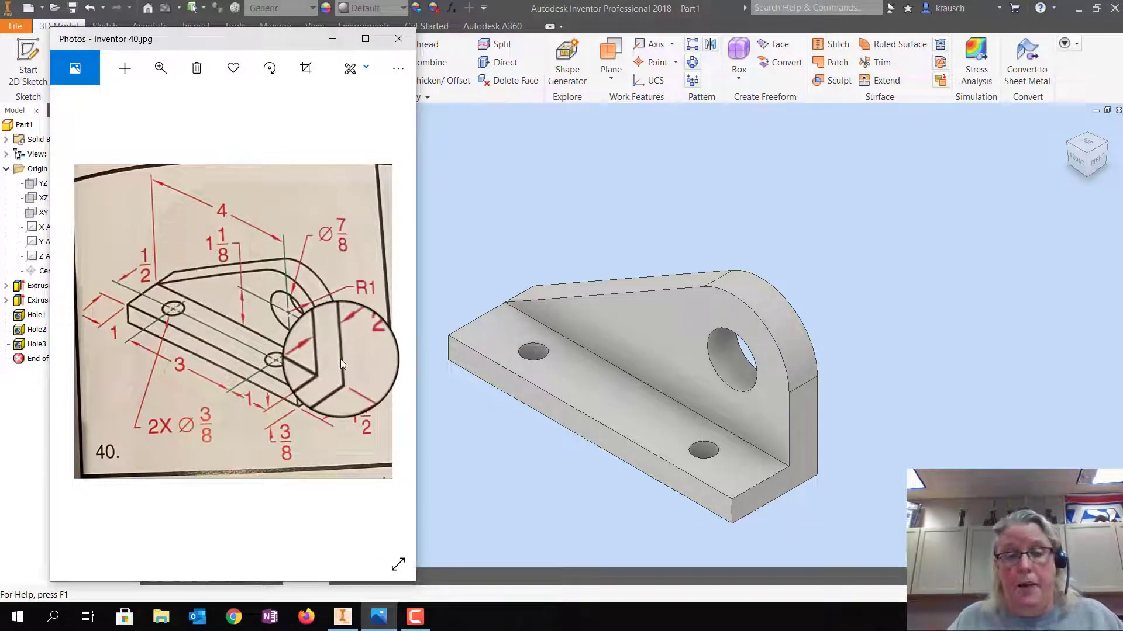
pyautogui.click(399, 38)
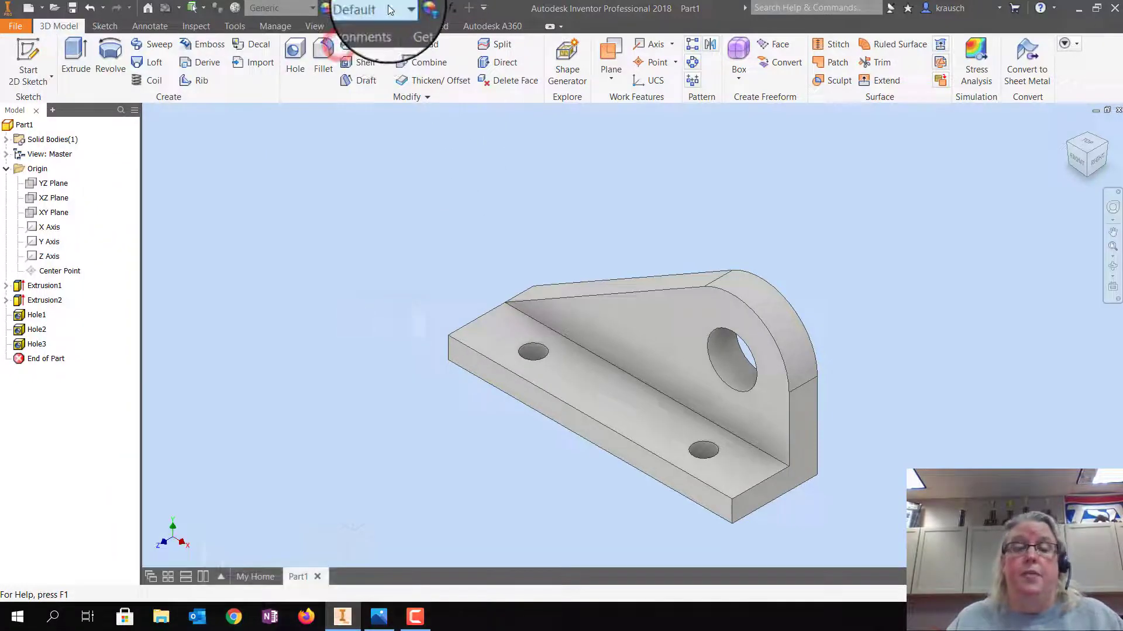
pyautogui.click(389, 8)
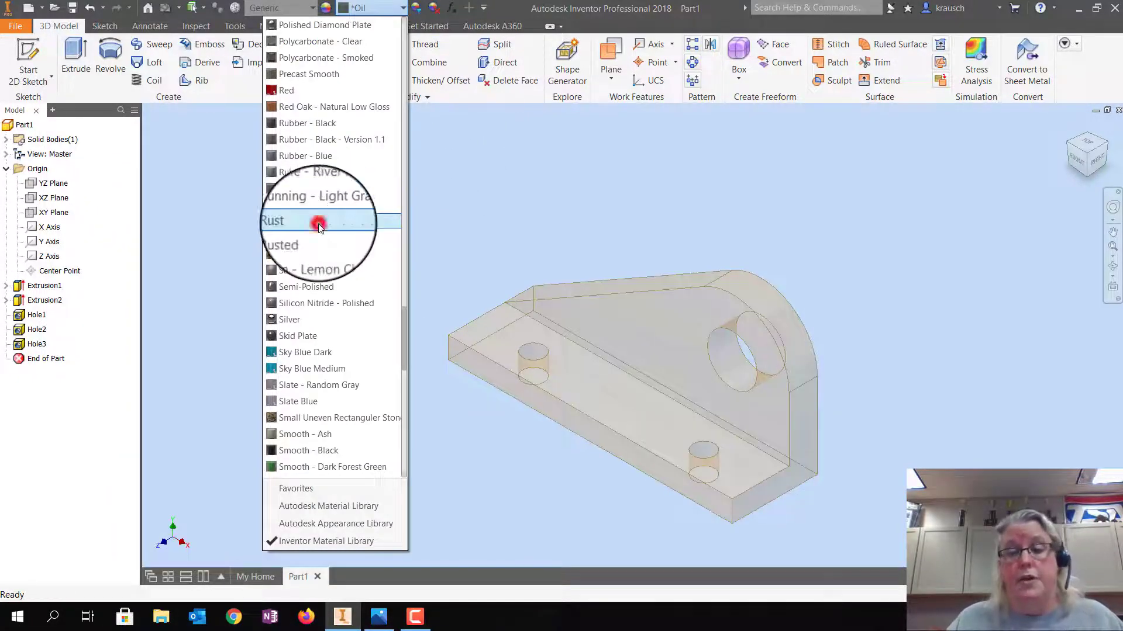
# - Apply the Rust appearance to the bracket and return to the isometric view
pyautogui.click(318, 223)
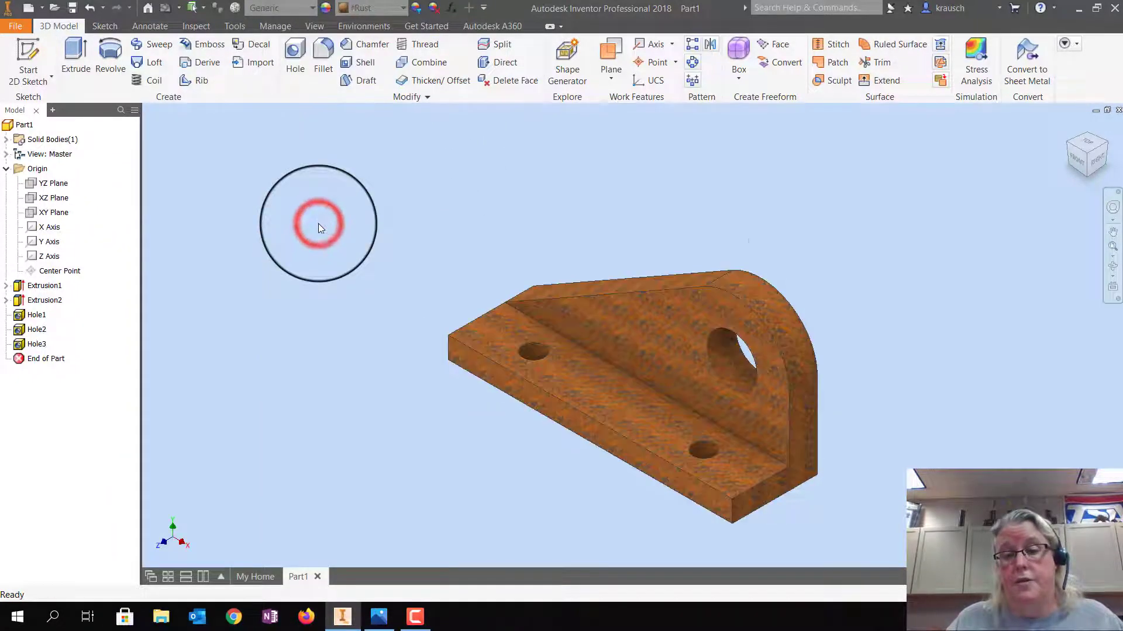
pyautogui.click(1072, 159)
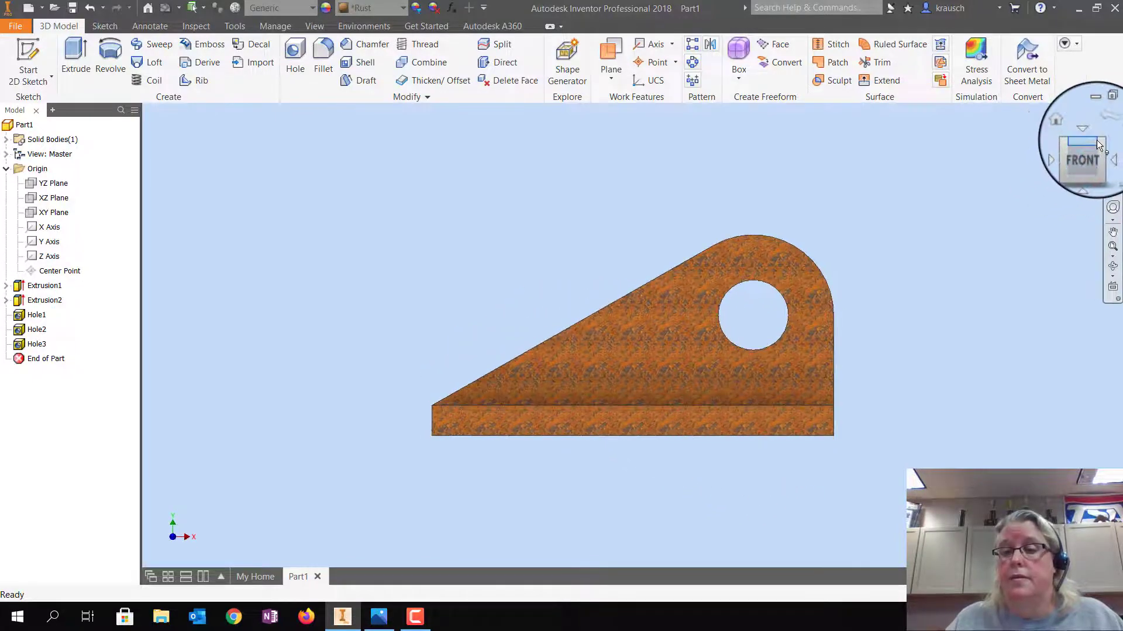
pyautogui.click(1096, 139)
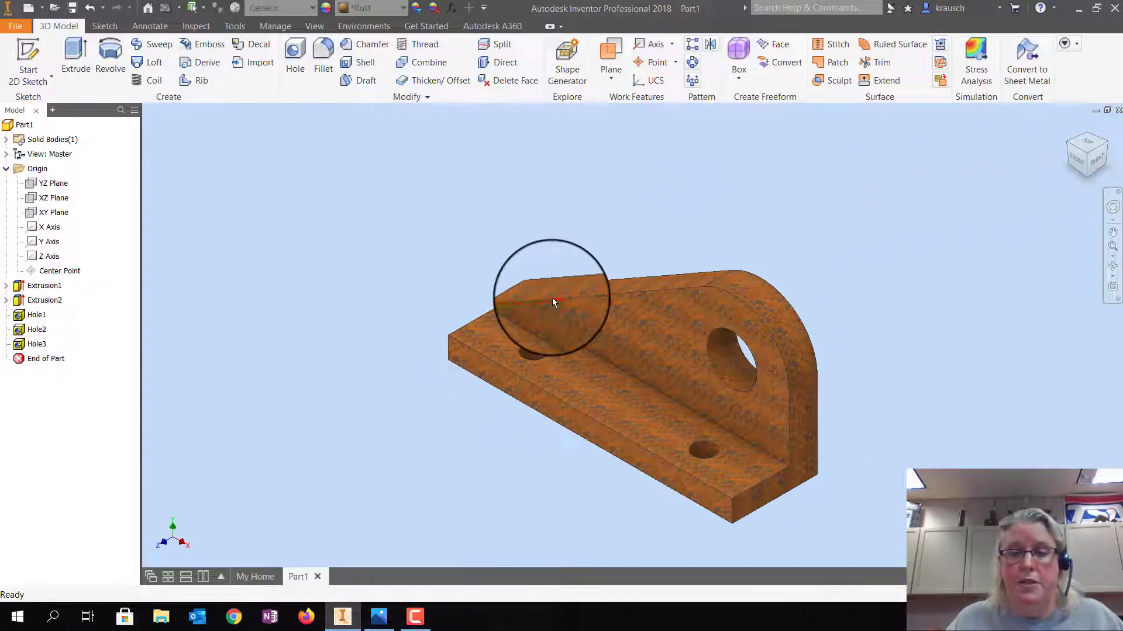
# - Save the part as 'Inventor 40' using Save As
pyautogui.click(19, 23)
pyautogui.click(40, 181)
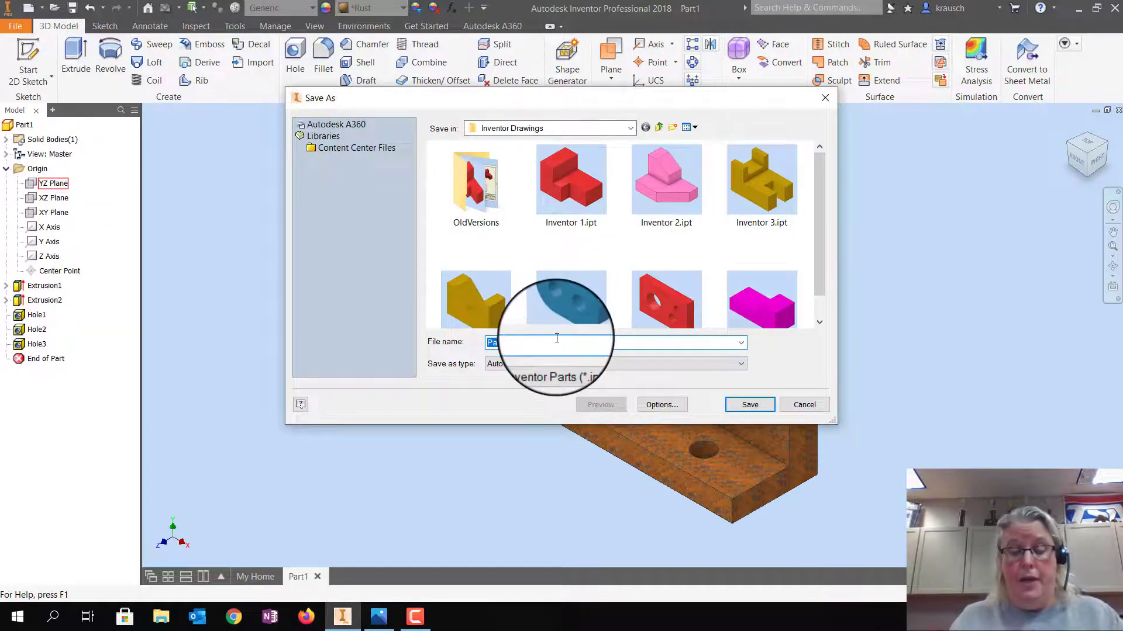
pyautogui.write('In')
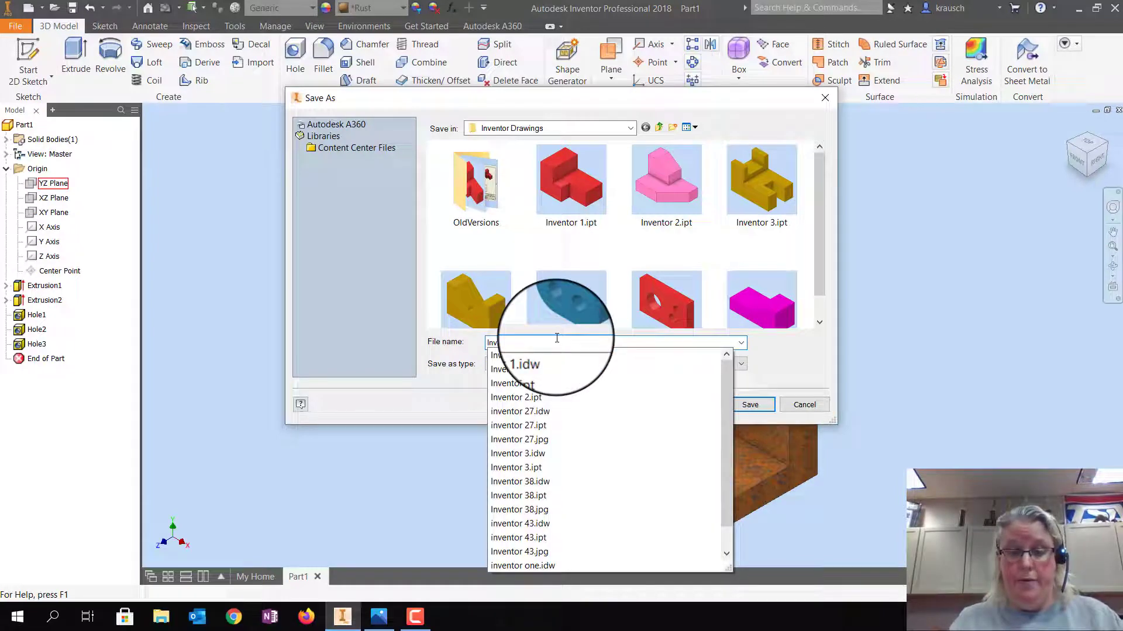
pyautogui.write('ventor 40')
pyautogui.press('Return')
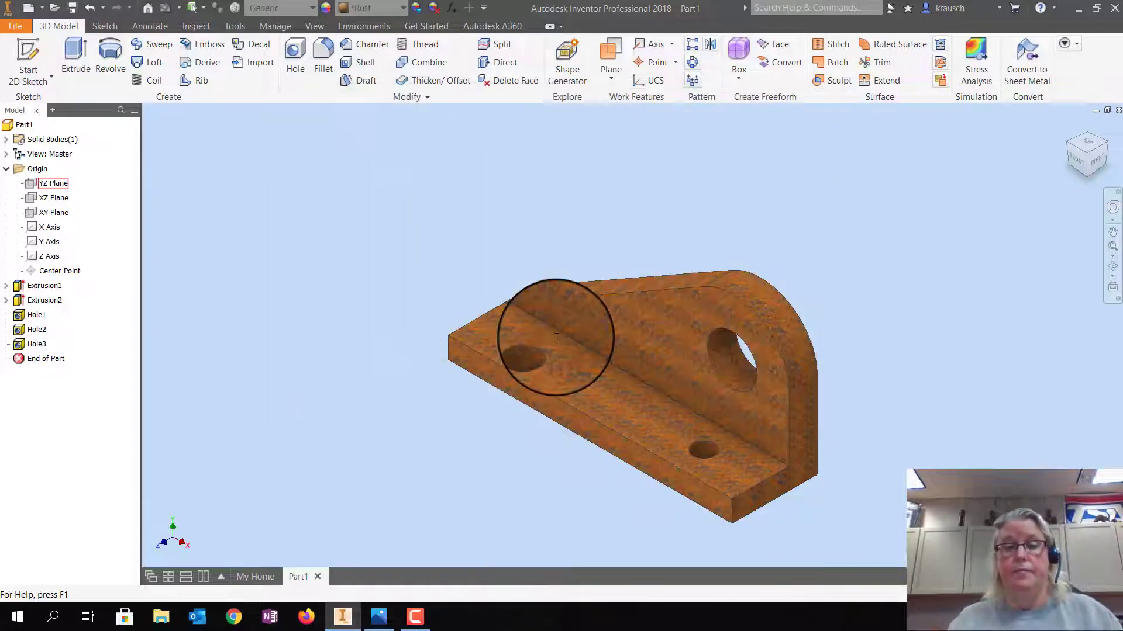
# - Create a drawing from PLTW A.idw with project Practice and filename Inventor 40, dismissing the style conflict
pyautogui.click(9, 28)
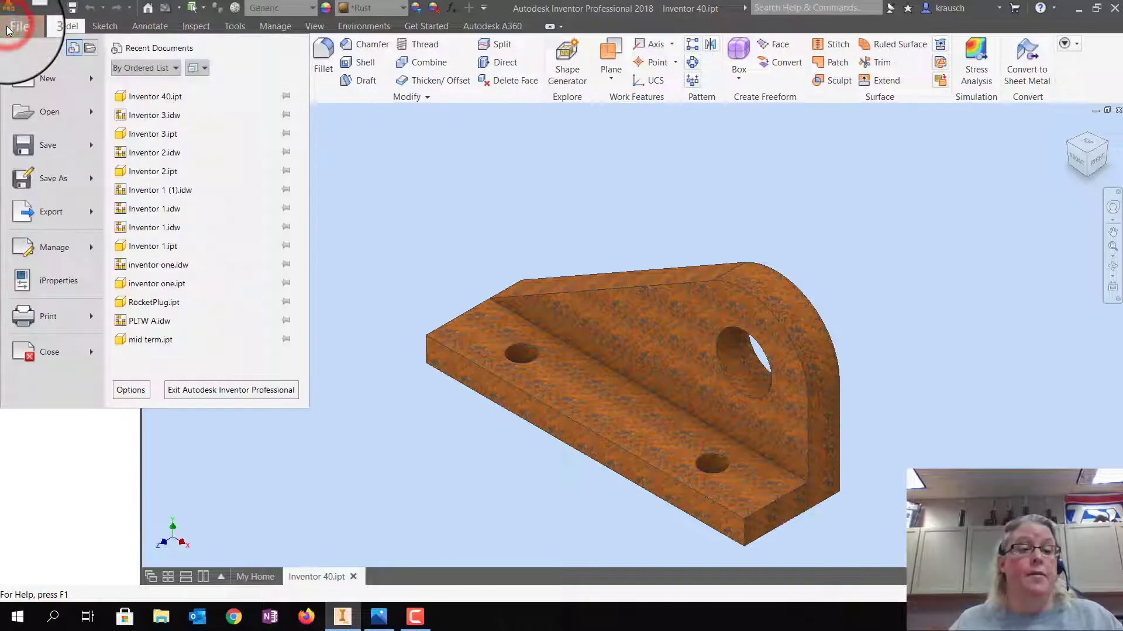
pyautogui.click(18, 80)
pyautogui.click(550, 377)
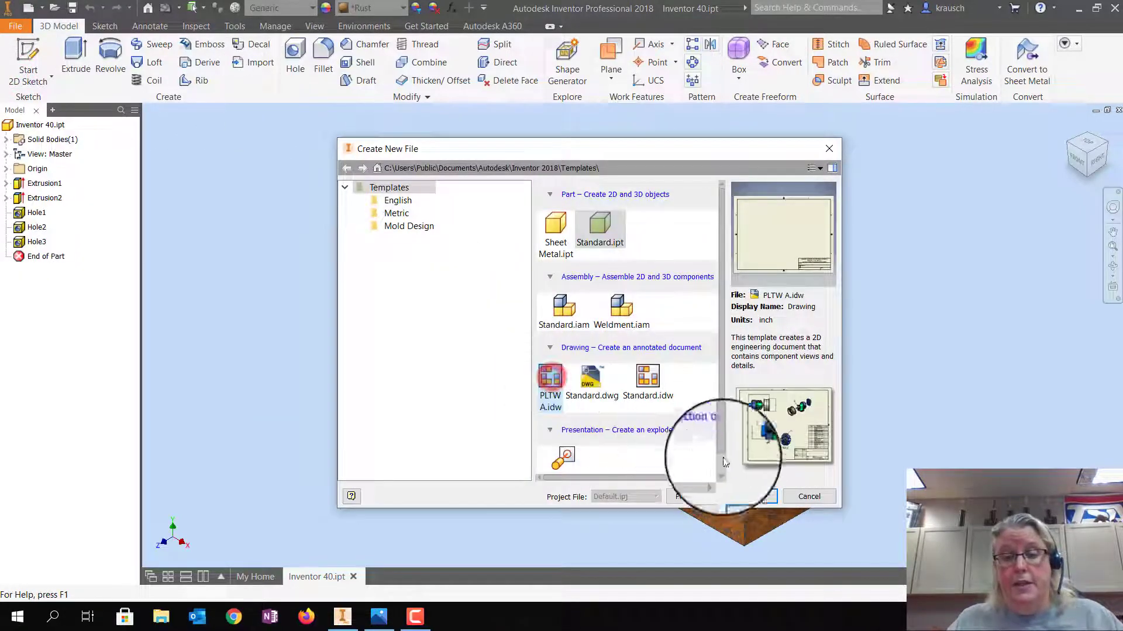
pyautogui.click(756, 496)
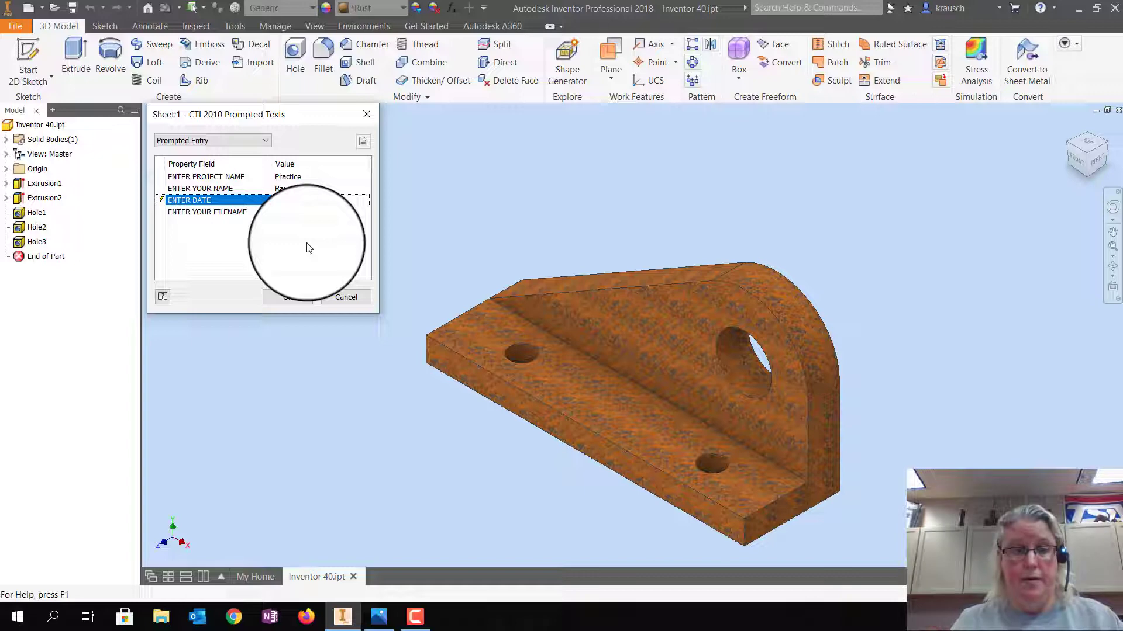
pyautogui.press('Down')
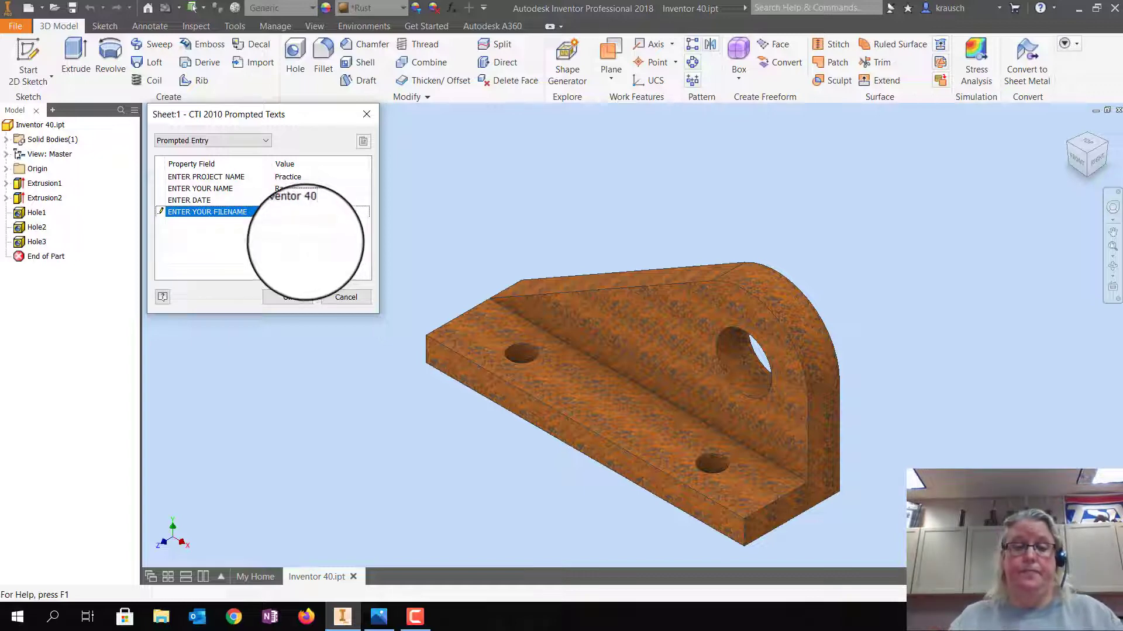
pyautogui.click(304, 296)
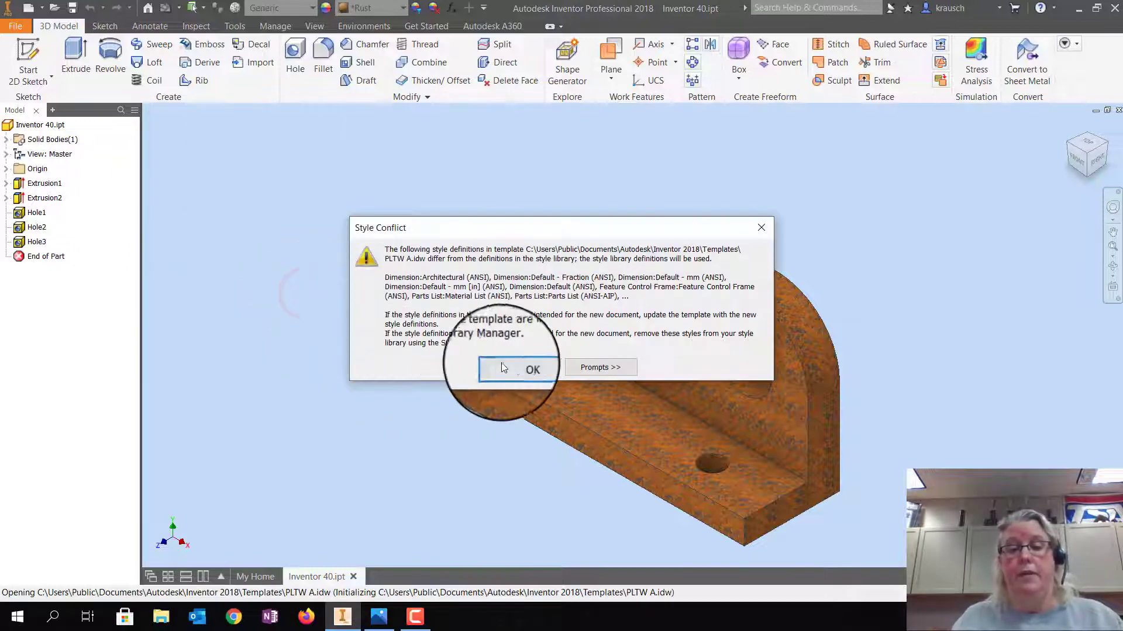
pyautogui.click(504, 368)
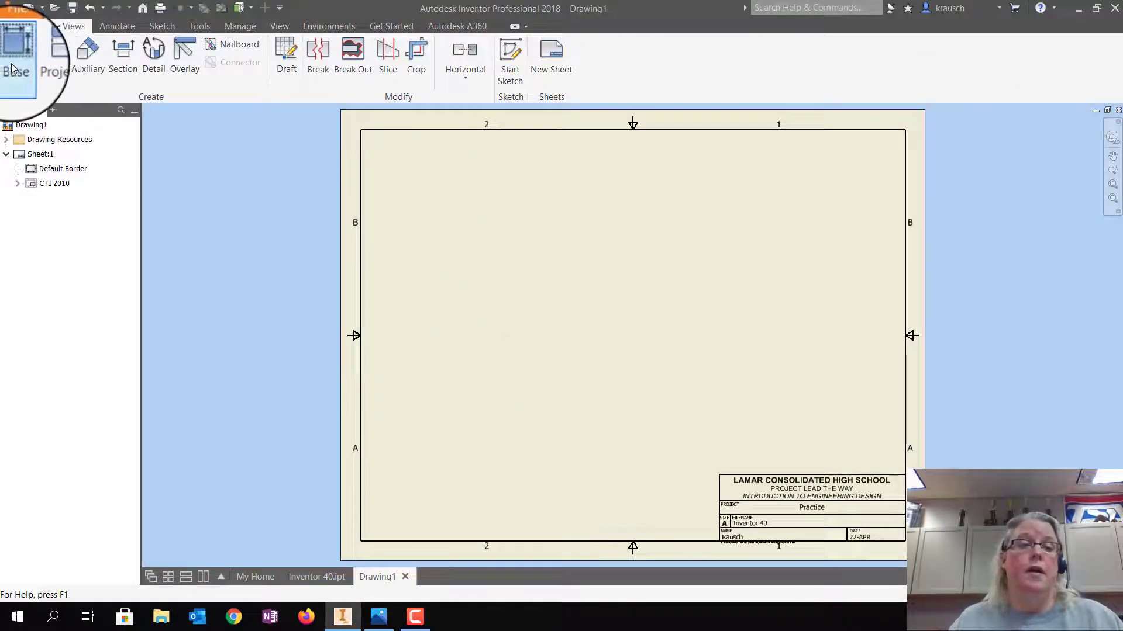
# - Place a front base view with top, right side and isometric projected views
pyautogui.click(13, 68)
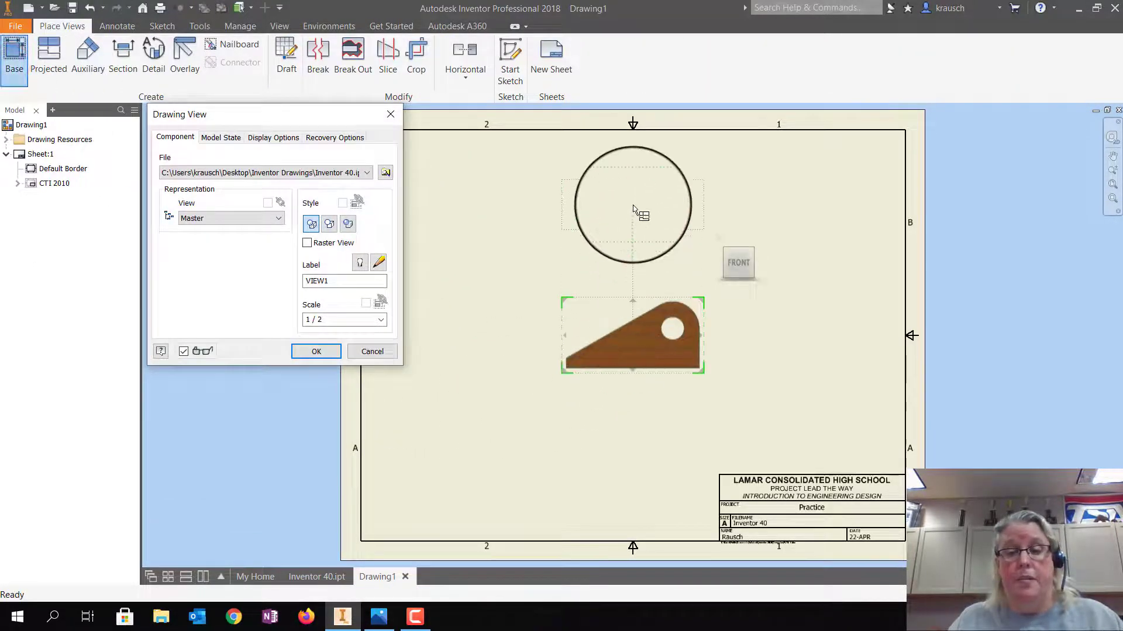
pyautogui.click(633, 209)
pyautogui.click(829, 364)
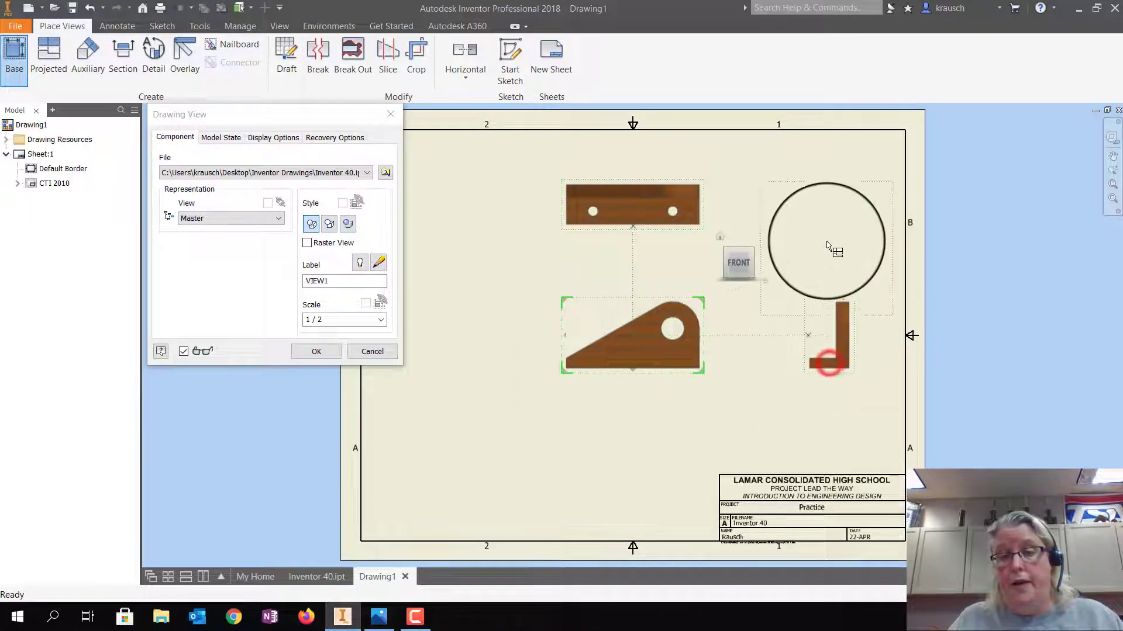
pyautogui.click(826, 221)
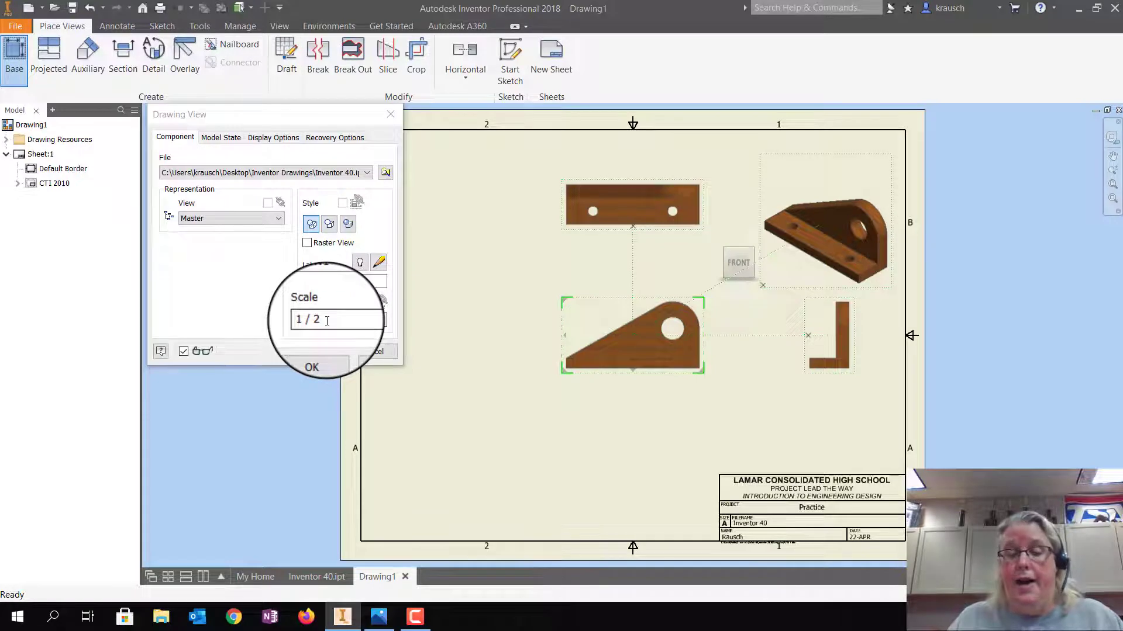
pyautogui.click(325, 354)
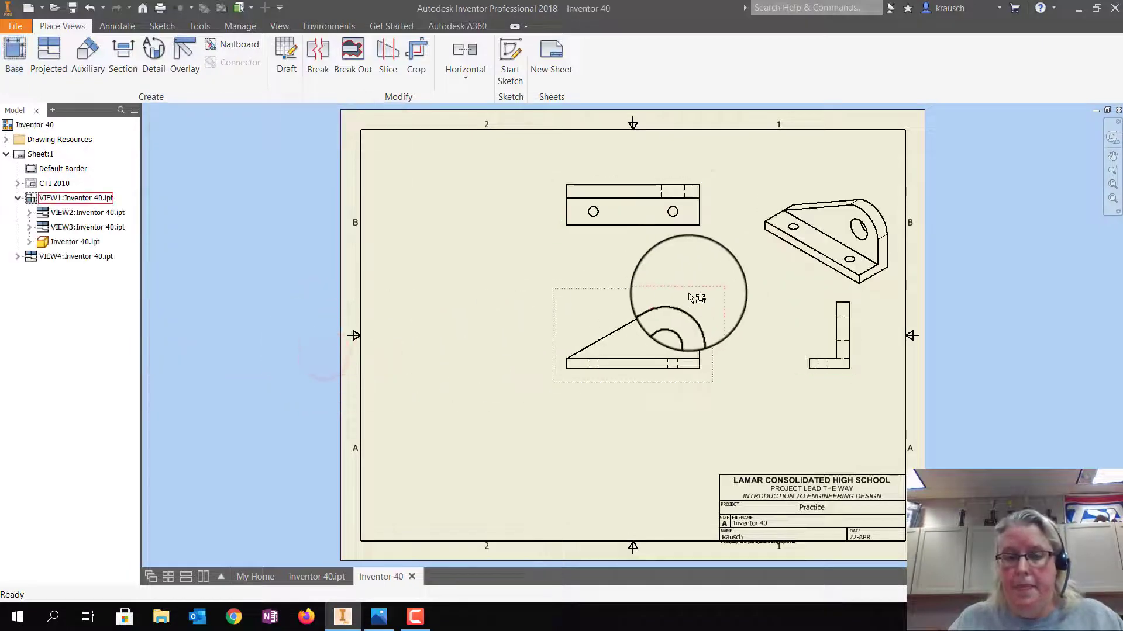
# - Shift the orthographic views left and down and move the isometric view higher
pyautogui.click(694, 289)
pyautogui.moveTo(694, 289); pyautogui.dragTo(618, 346)
pyautogui.click(821, 191)
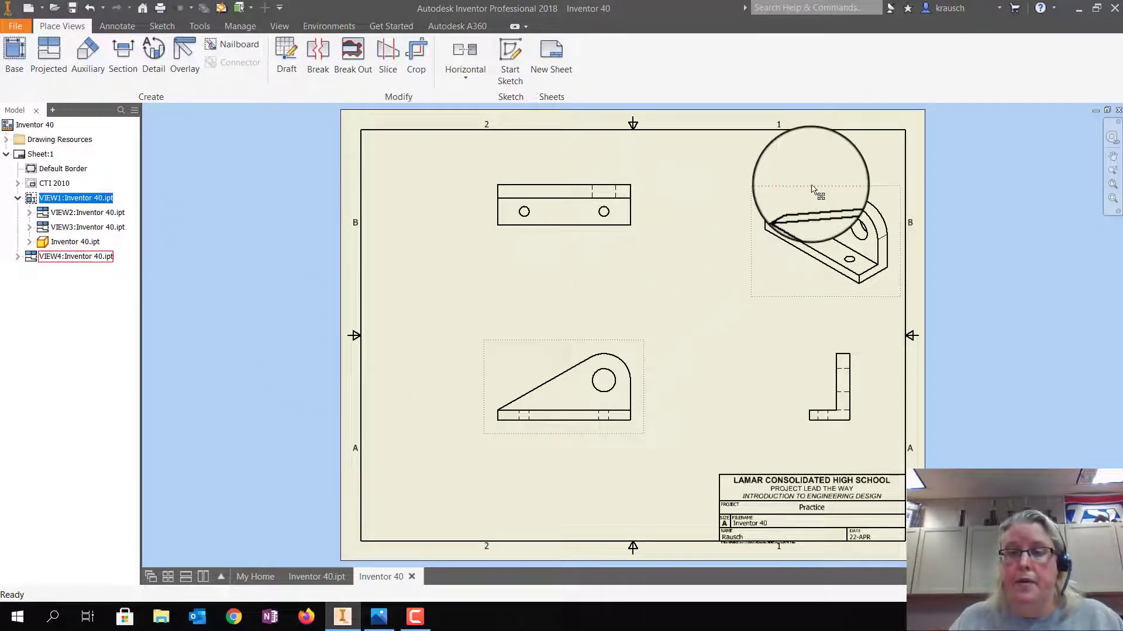
pyautogui.moveTo(786, 170); pyautogui.dragTo(785, 153)
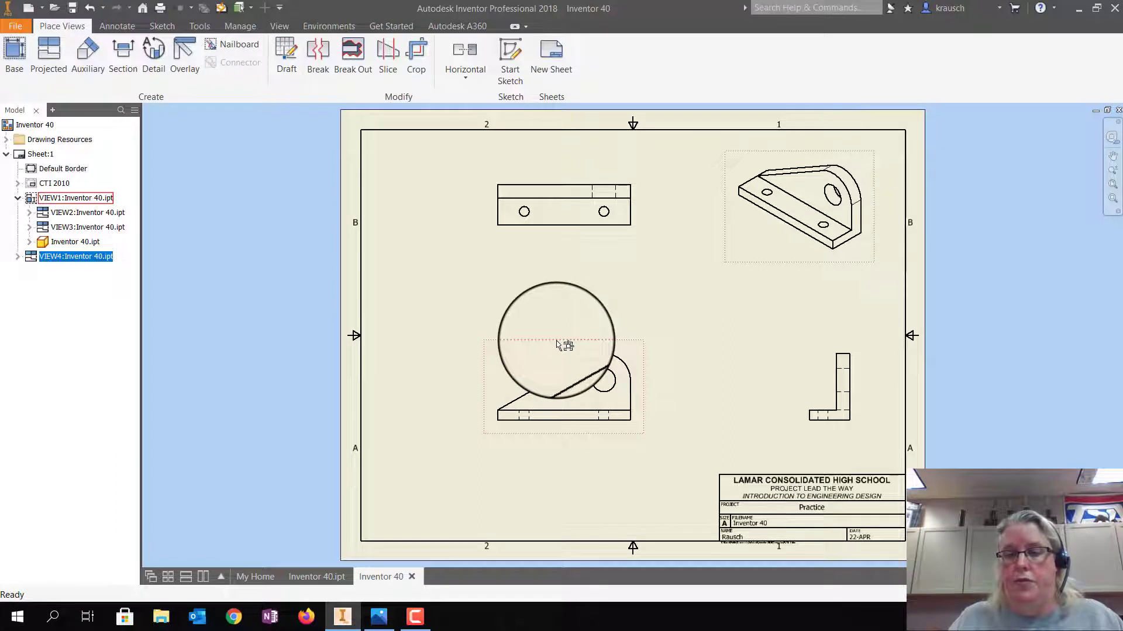
# - Change the front base view's scale from 1 / 2 to .75
pyautogui.doubleClick(559, 345)
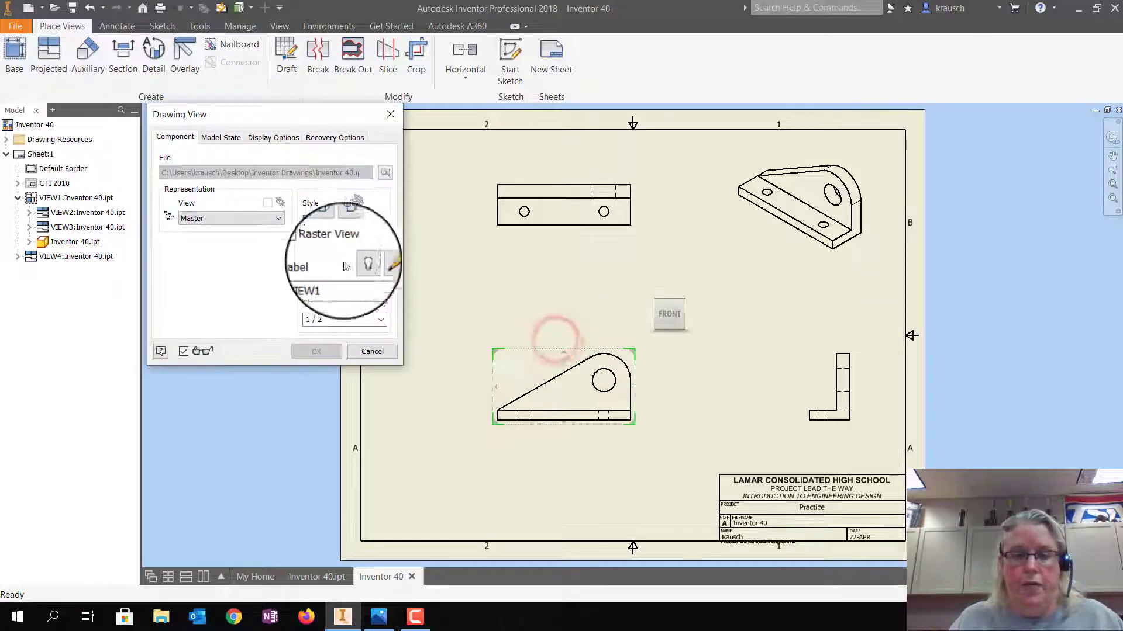
pyautogui.moveTo(333, 322); pyautogui.dragTo(318, 323)
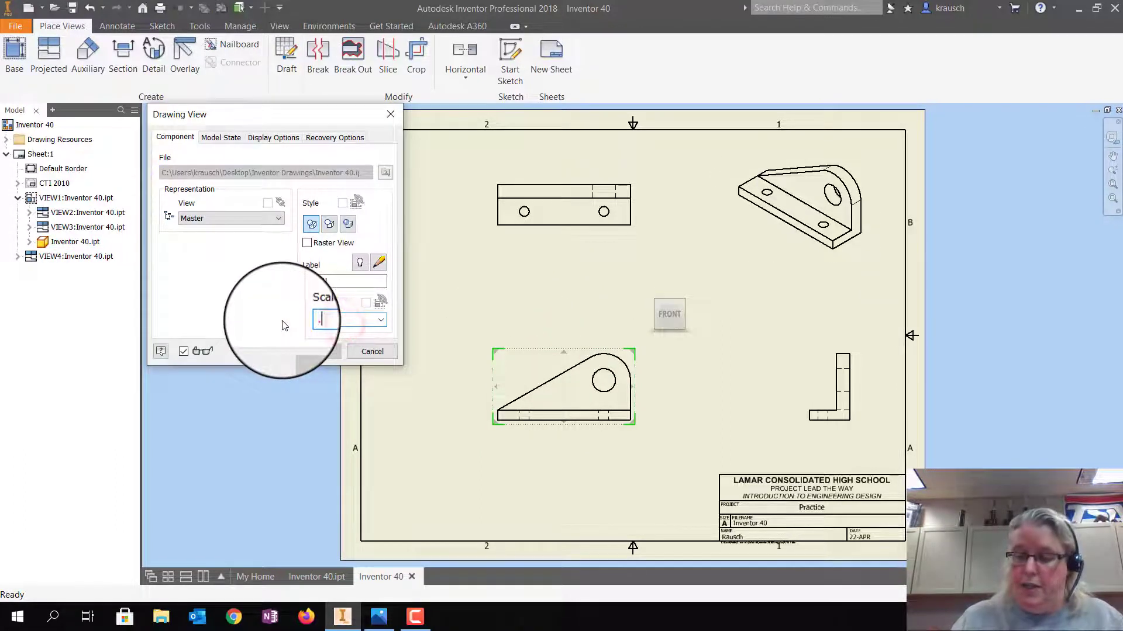
pyautogui.write('.75')
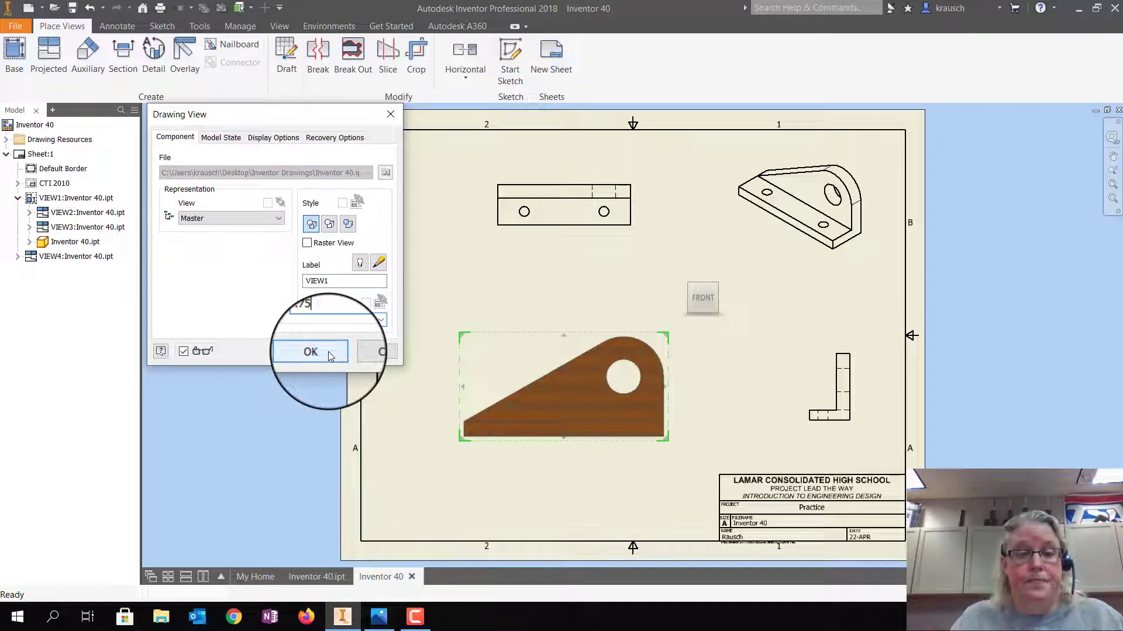
pyautogui.click(324, 350)
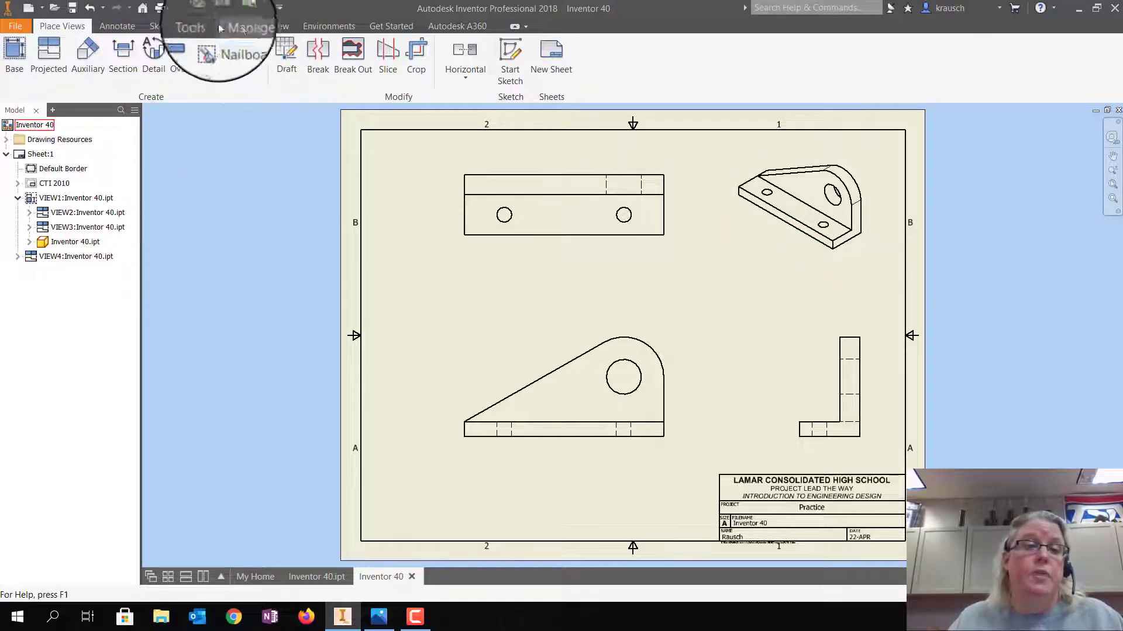
# - Place center marks on the front view hole and both top view holes
pyautogui.click(128, 28)
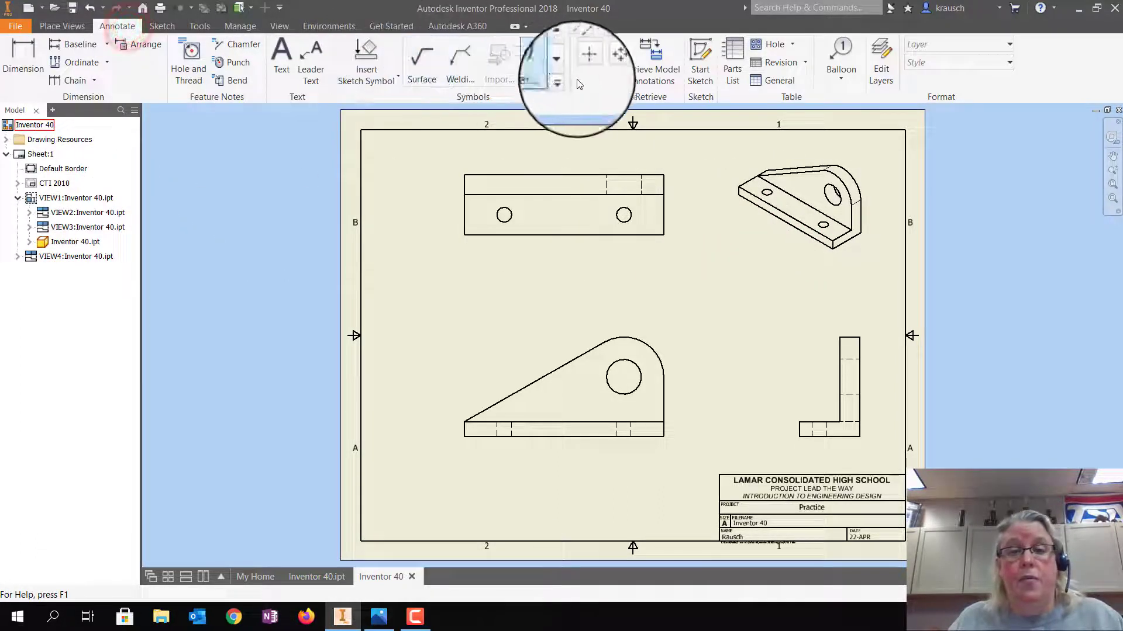
pyautogui.click(586, 62)
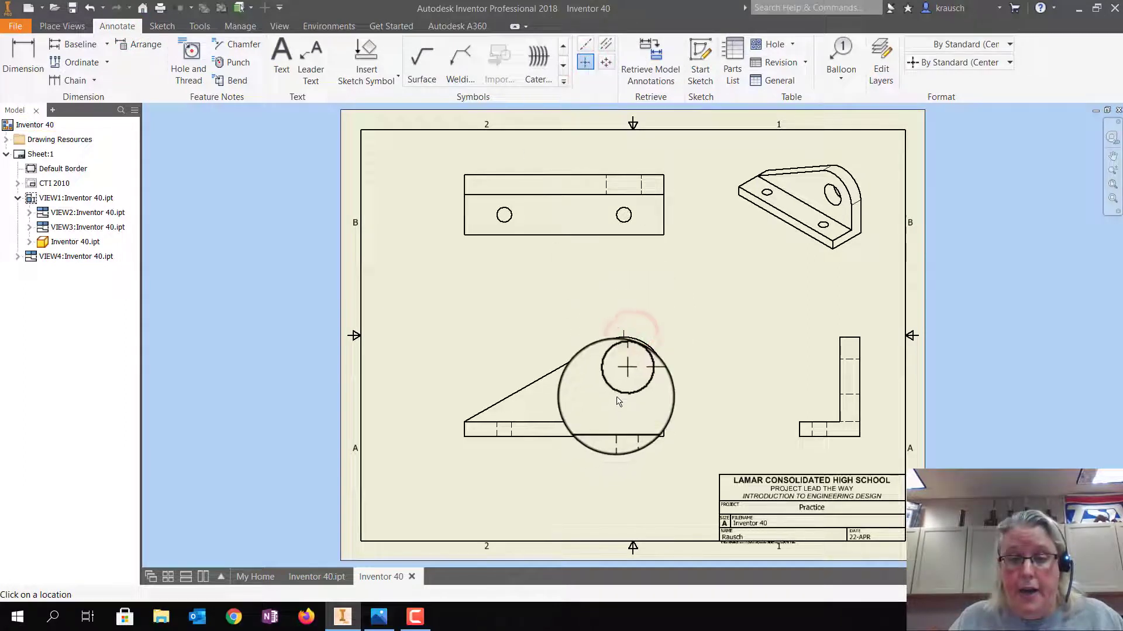
pyautogui.click(618, 393)
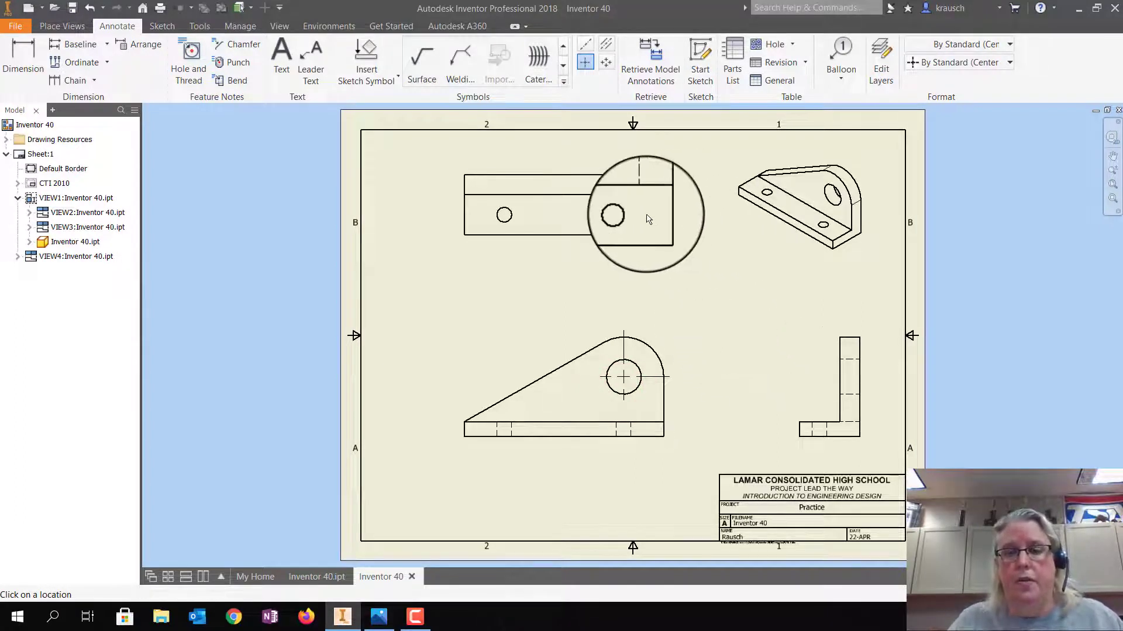
pyautogui.click(631, 216)
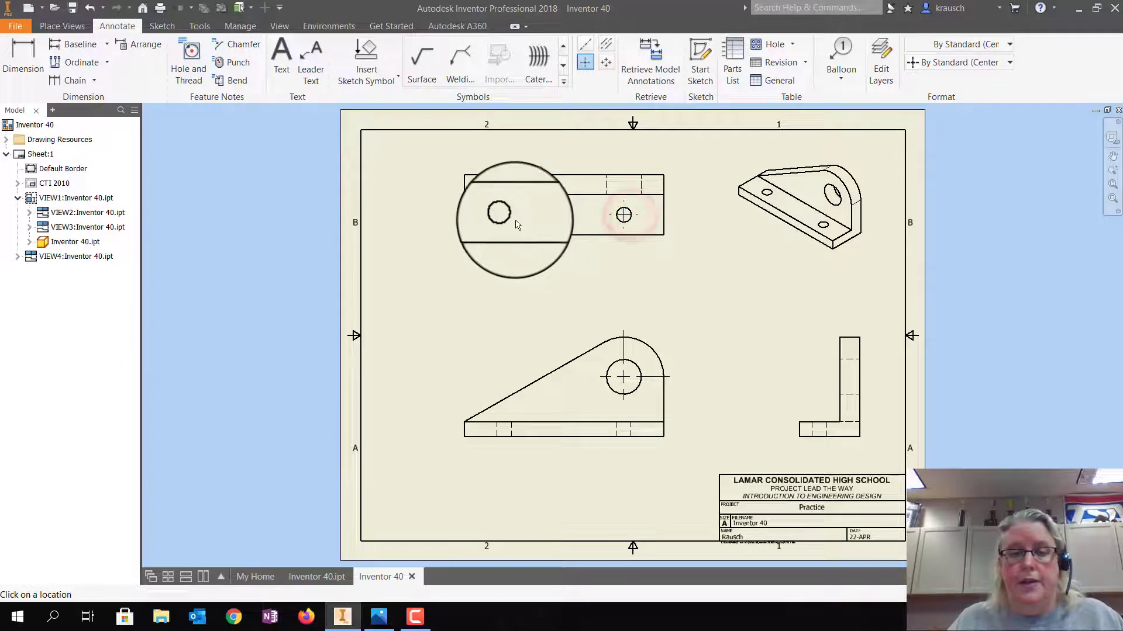
pyautogui.click(511, 217)
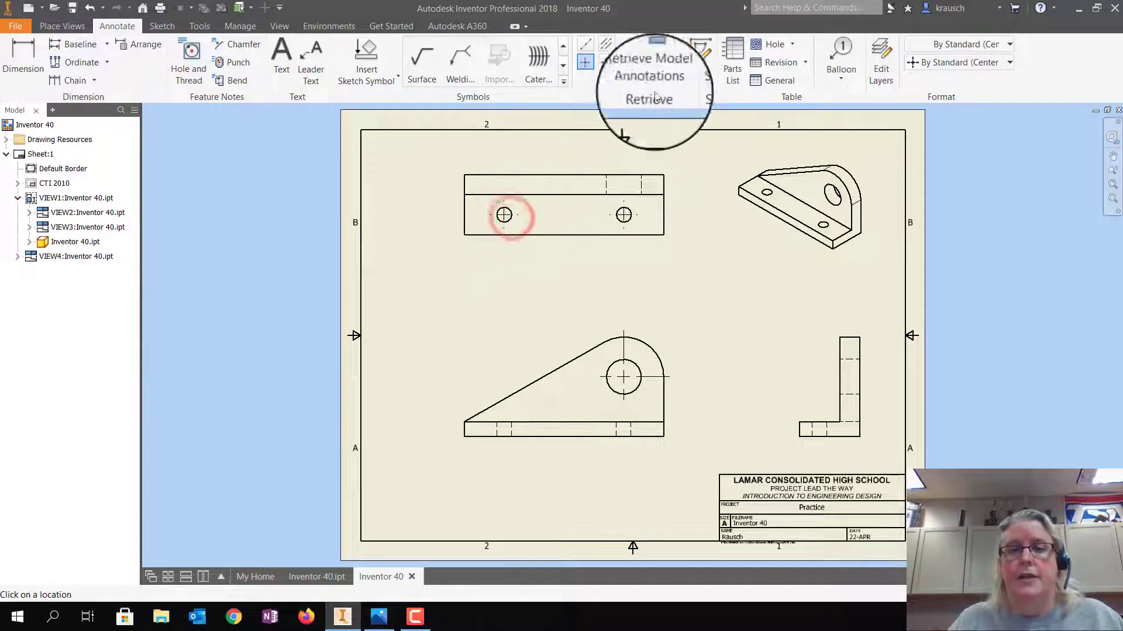
# - Add bisector centerlines through the hidden holes in the top, front and side views
pyautogui.click(606, 44)
pyautogui.click(606, 185)
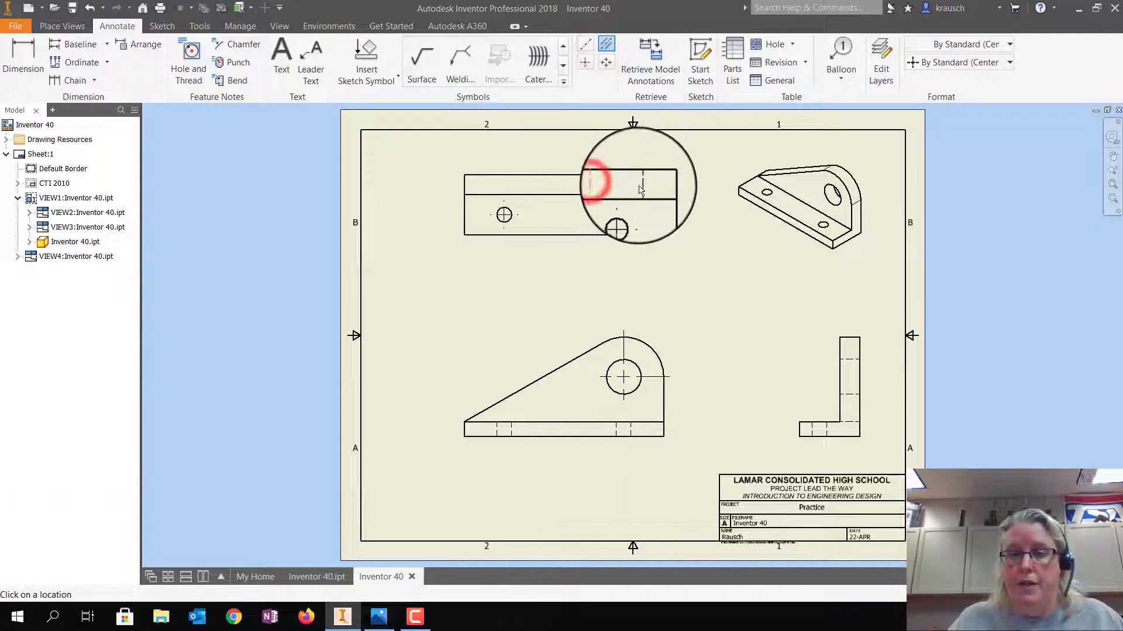
pyautogui.click(641, 182)
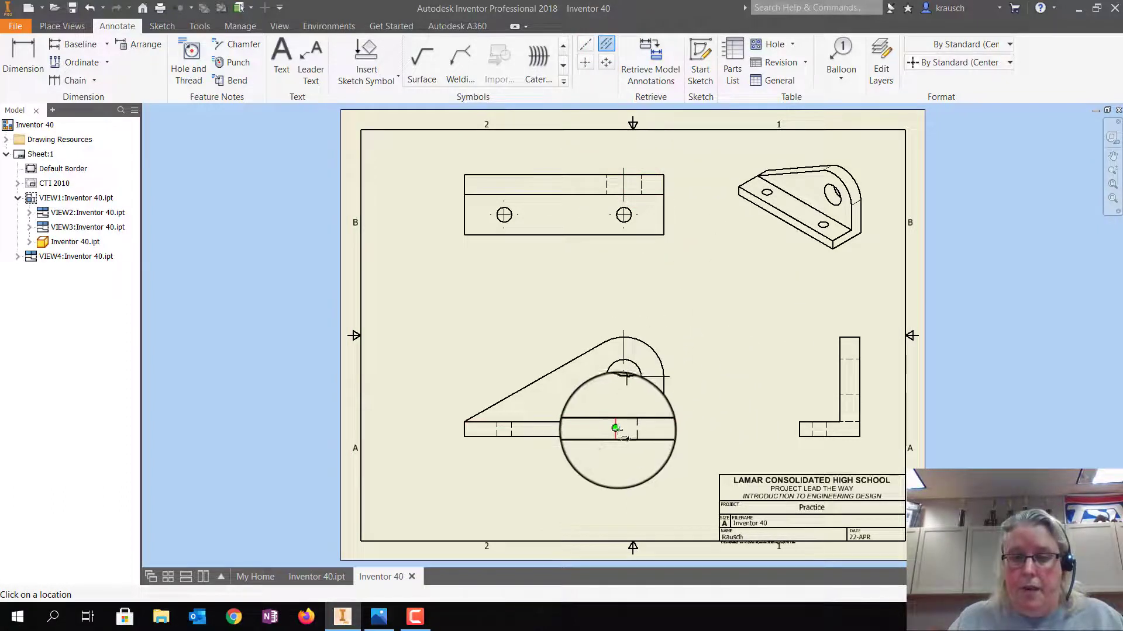
pyautogui.click(616, 427)
pyautogui.click(630, 429)
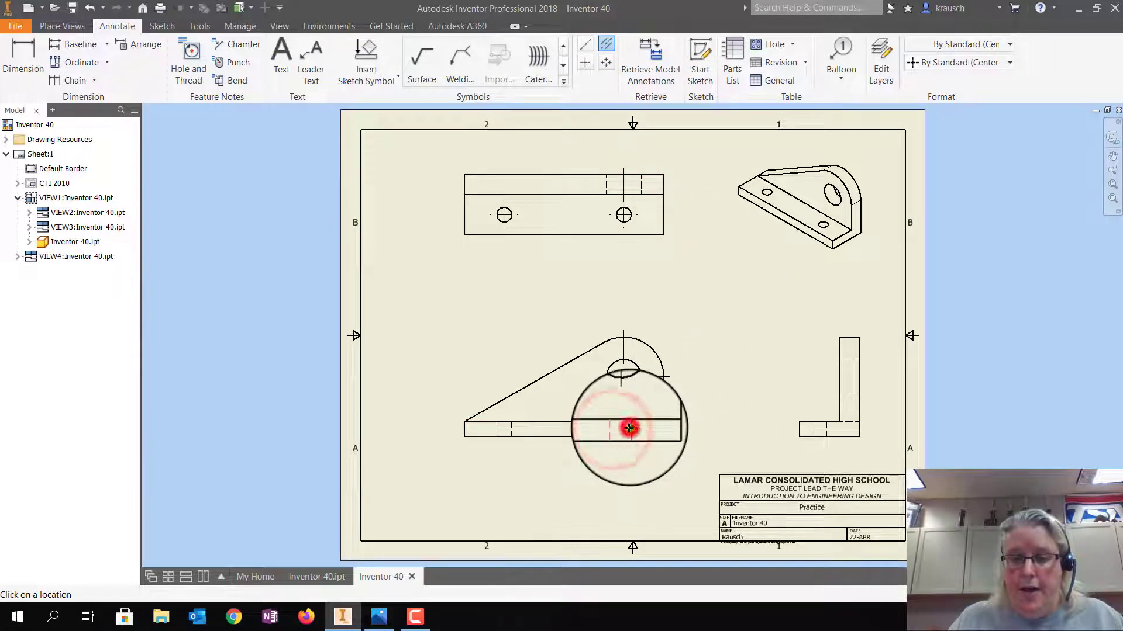
pyautogui.click(497, 428)
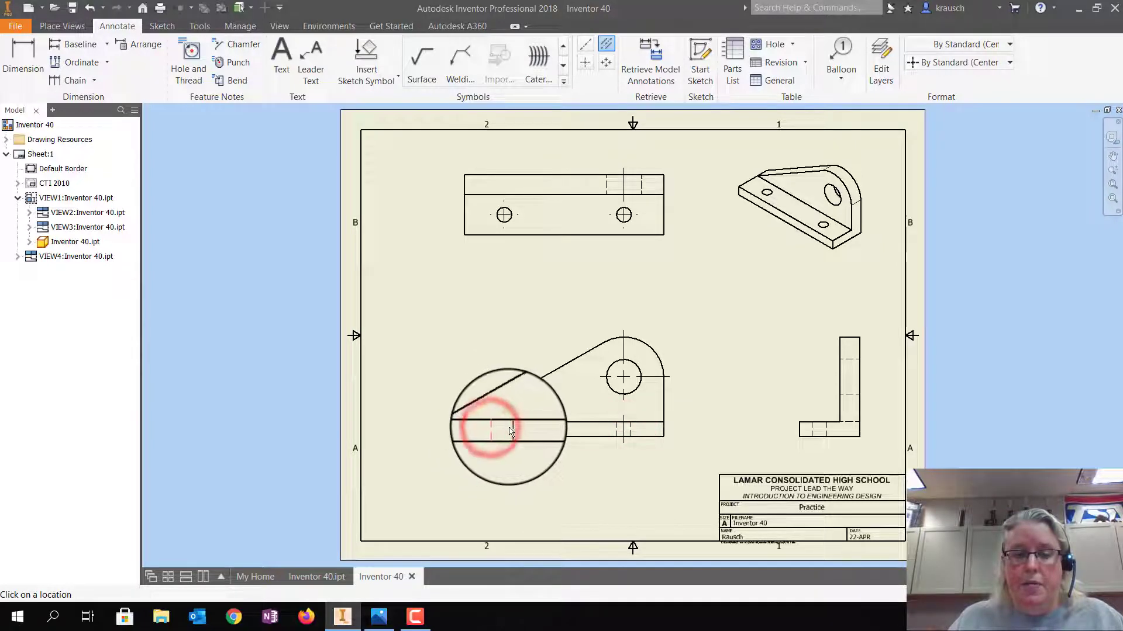
pyautogui.click(511, 426)
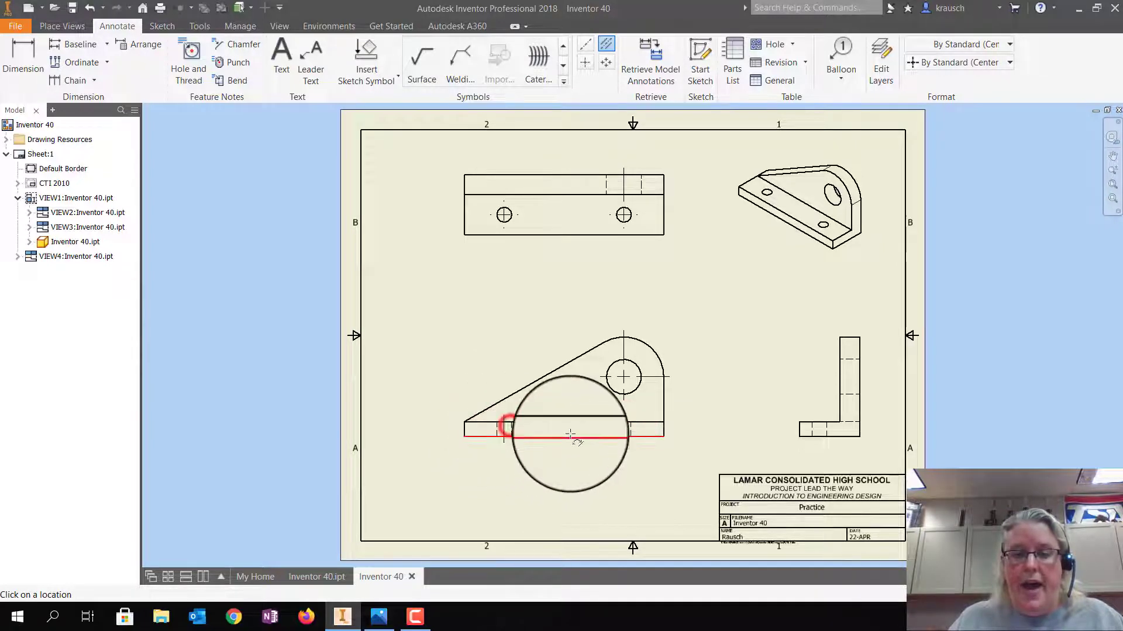
pyautogui.click(807, 429)
pyautogui.click(828, 429)
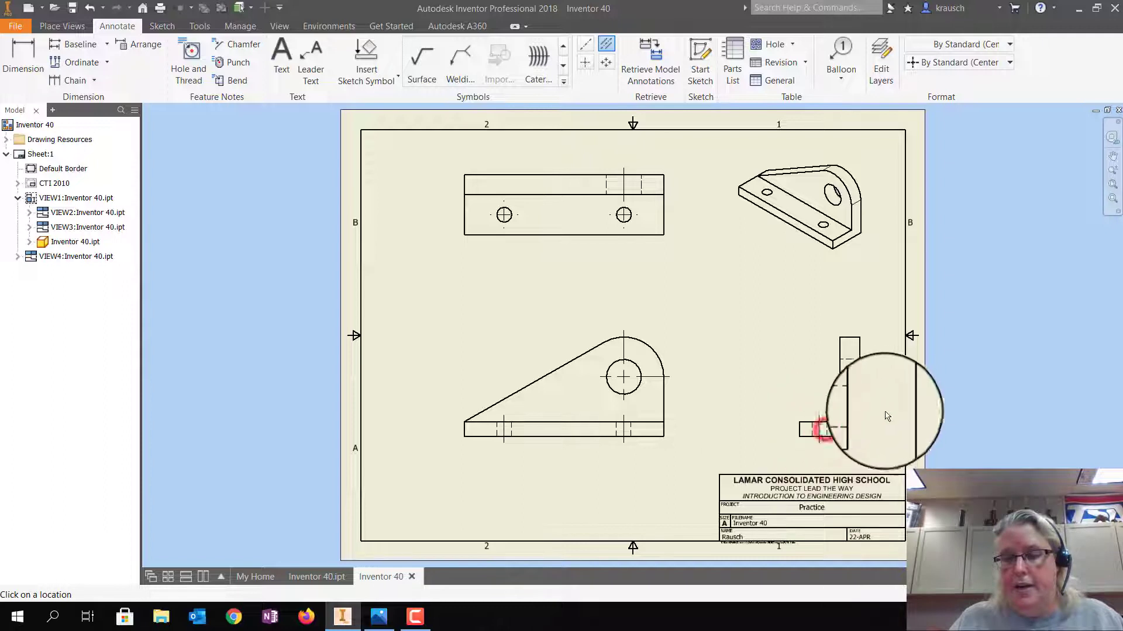
pyautogui.click(850, 403)
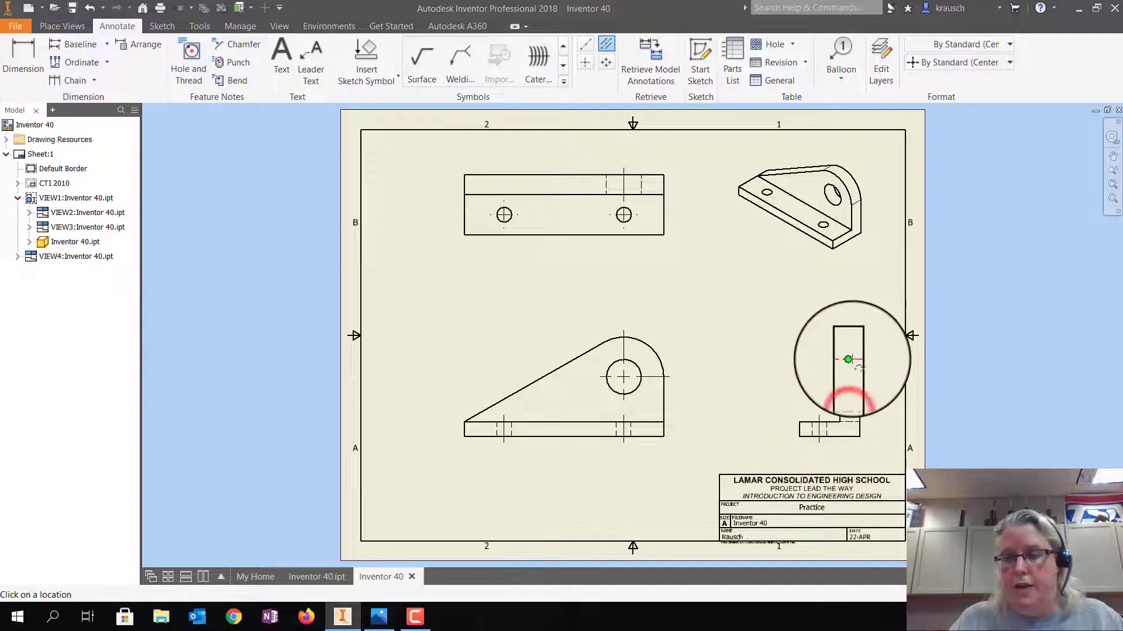
pyautogui.click(851, 358)
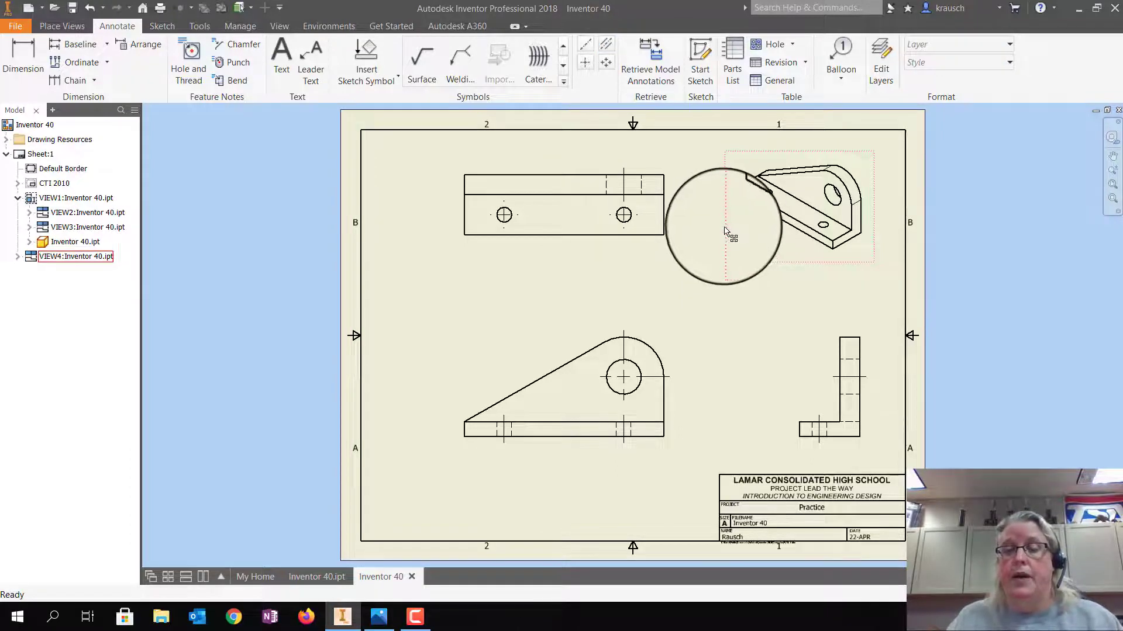
# - Set the isometric view's style to Shaded
pyautogui.doubleClick(725, 228)
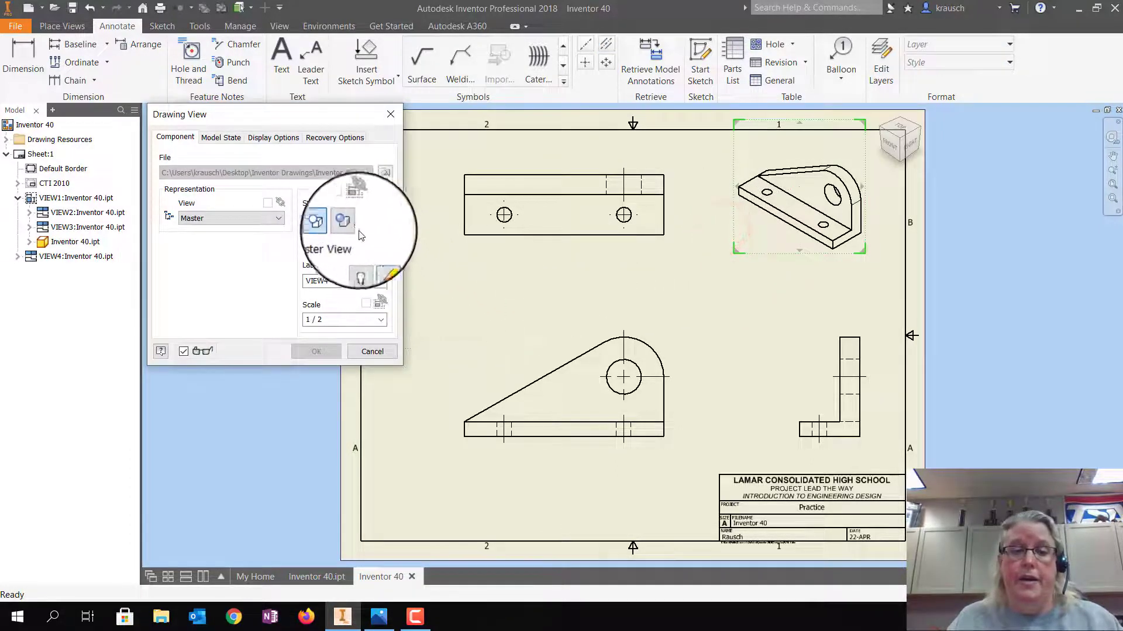
pyautogui.click(354, 227)
pyautogui.click(316, 352)
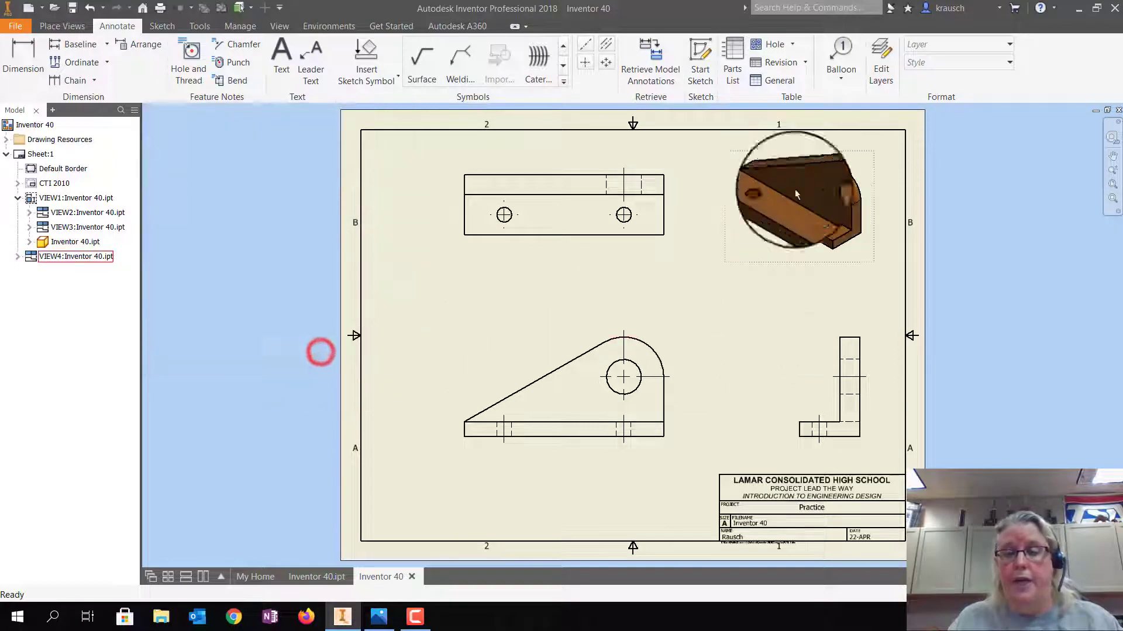
# - Save the drawing as Inventor 40.idw
pyautogui.click(16, 26)
pyautogui.click(53, 175)
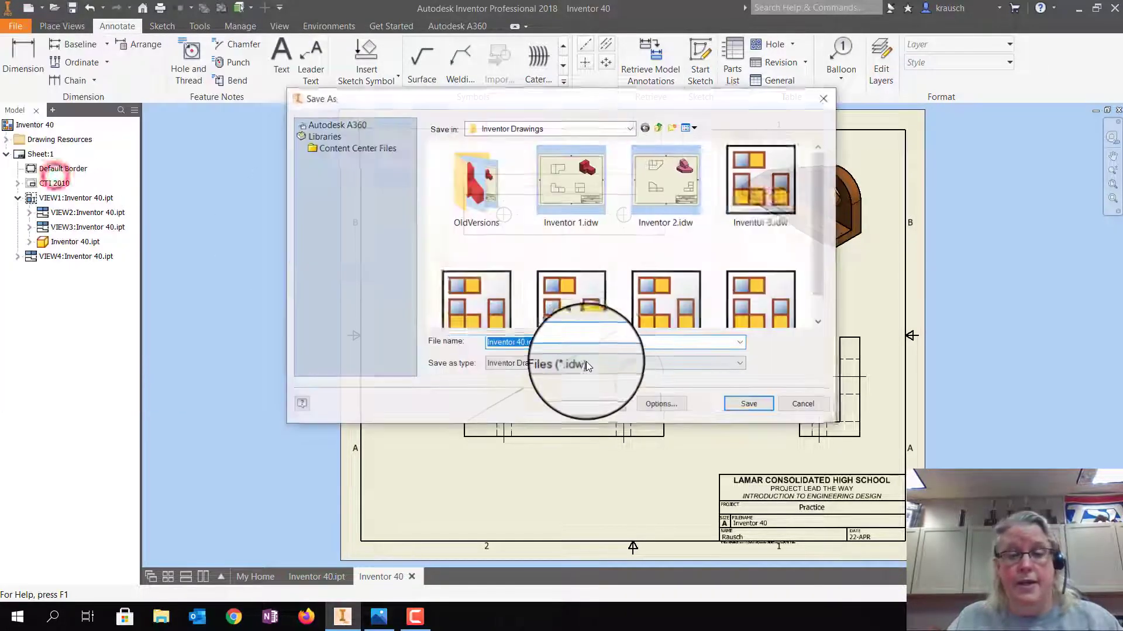
pyautogui.click(761, 405)
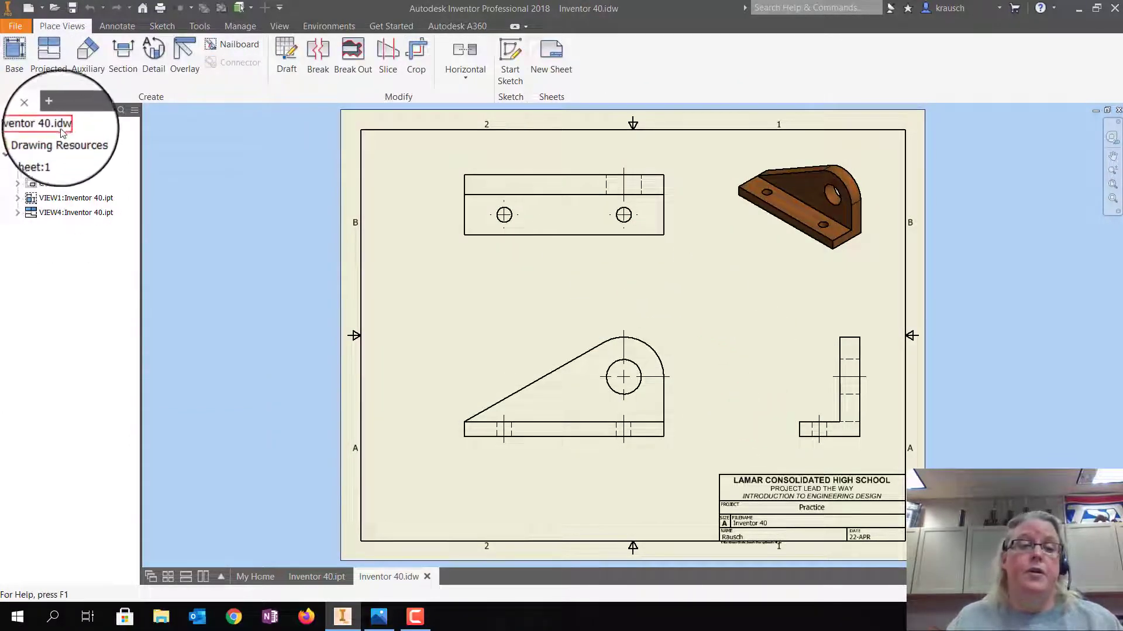
pyautogui.click(13, 26)
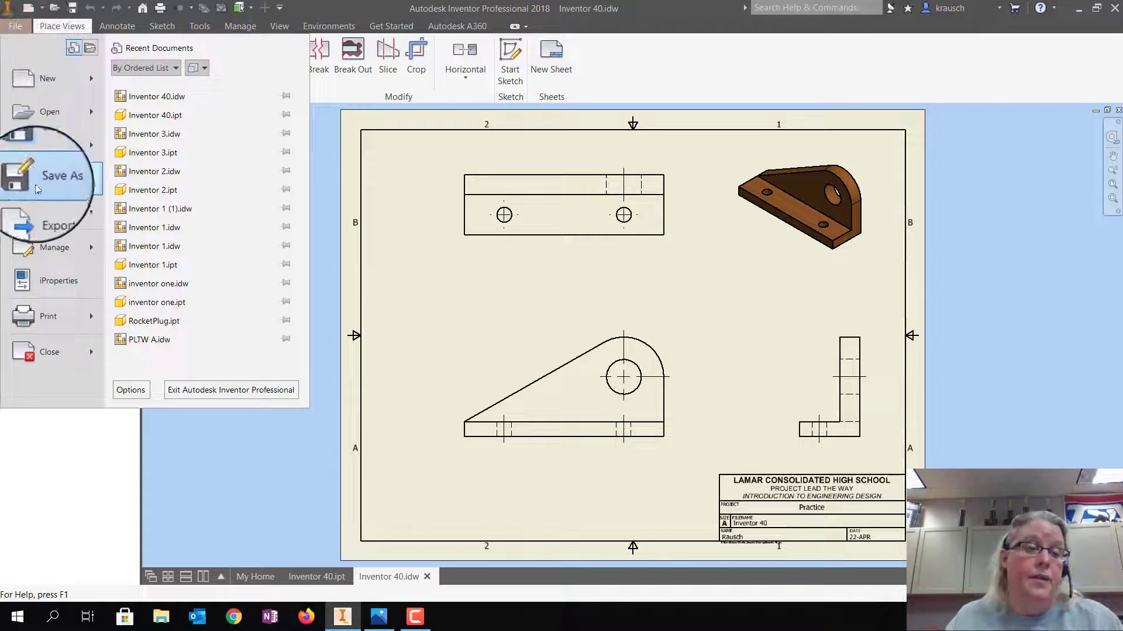
pyautogui.moveTo(36, 191)
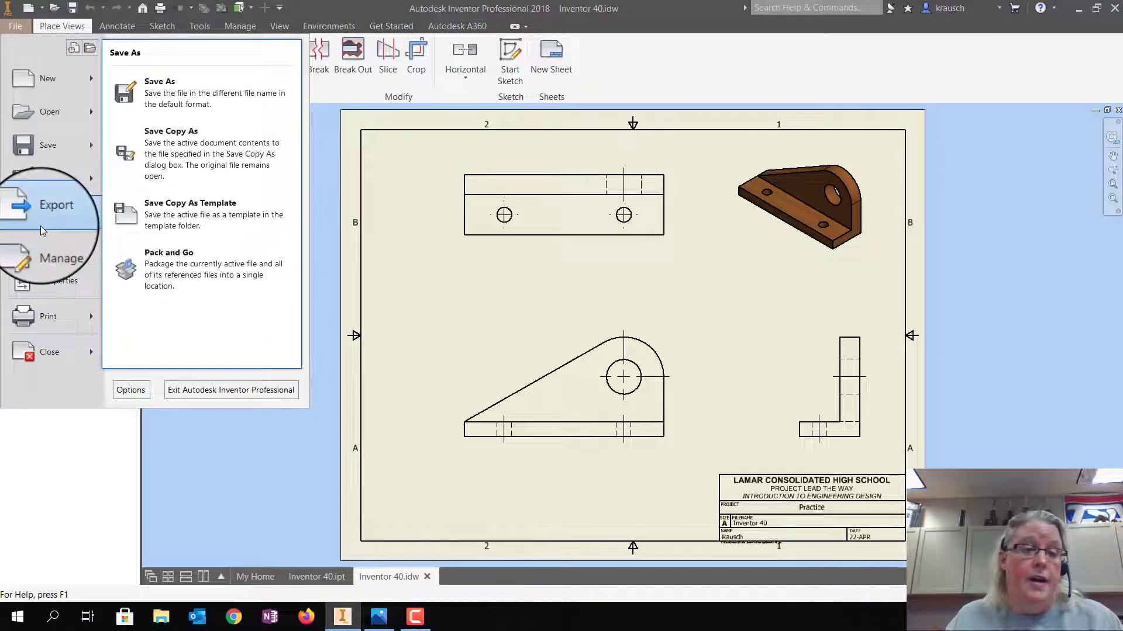
pyautogui.moveTo(41, 226)
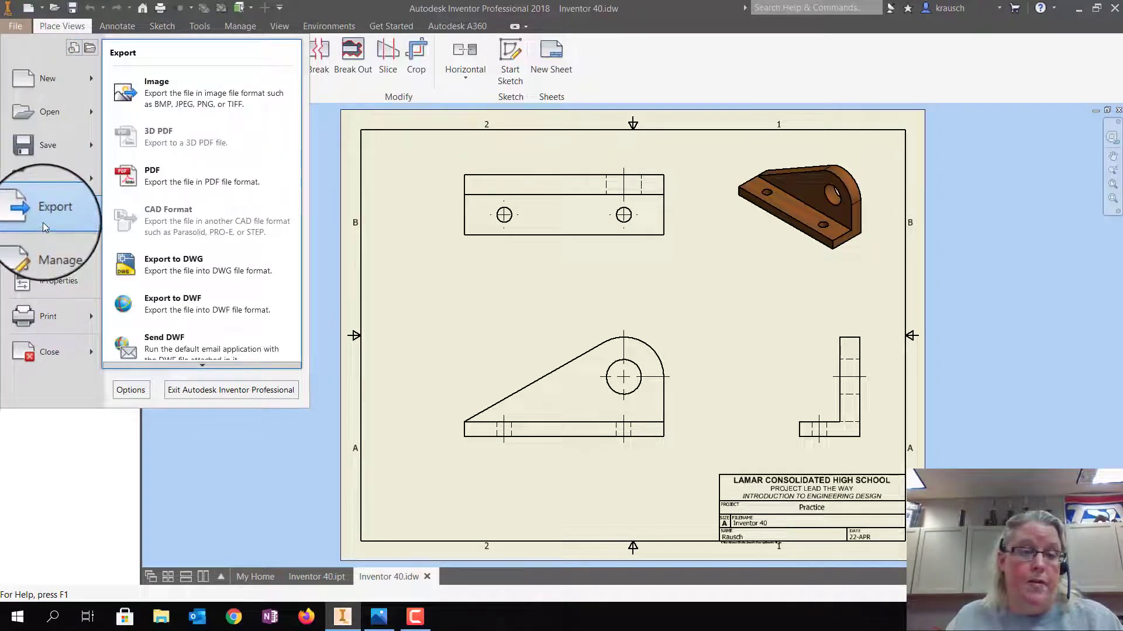
pyautogui.click(226, 188)
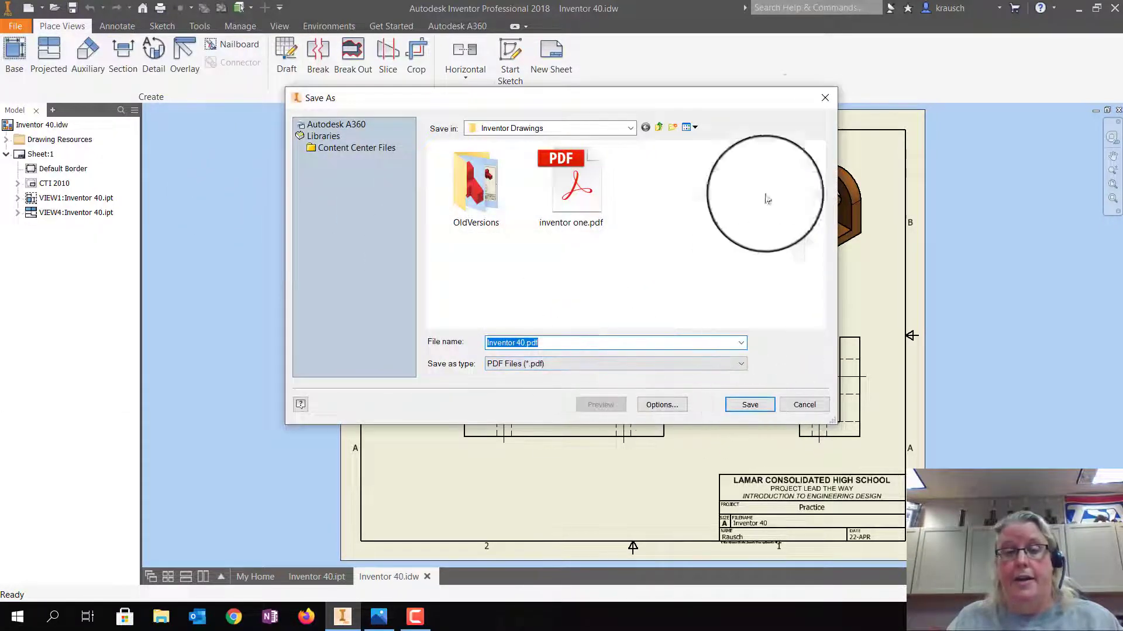
pyautogui.click(825, 100)
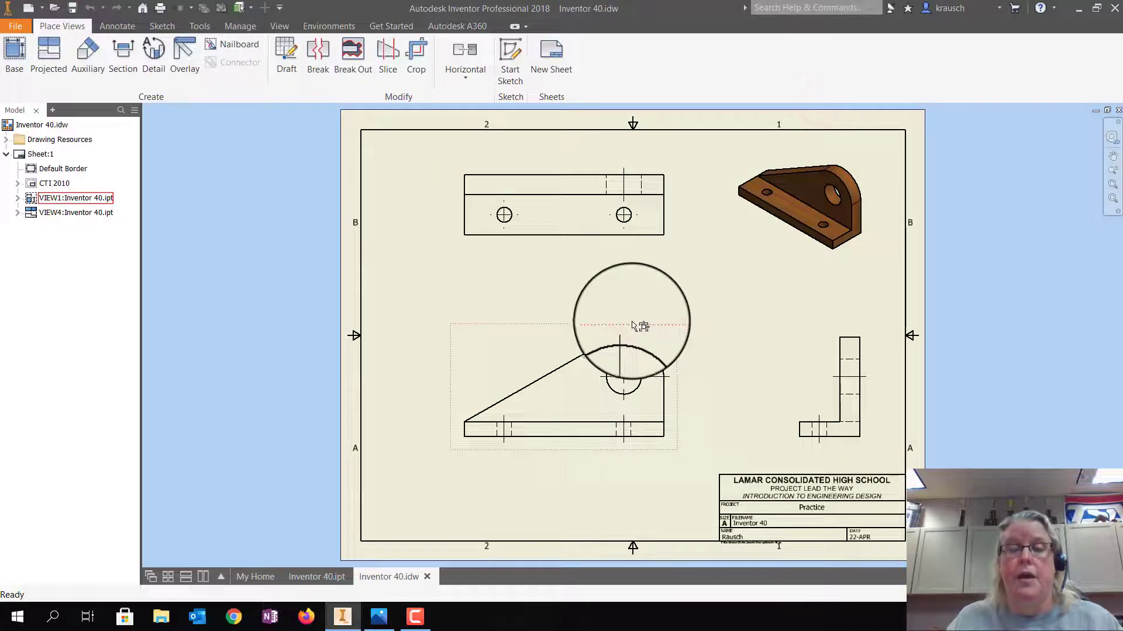